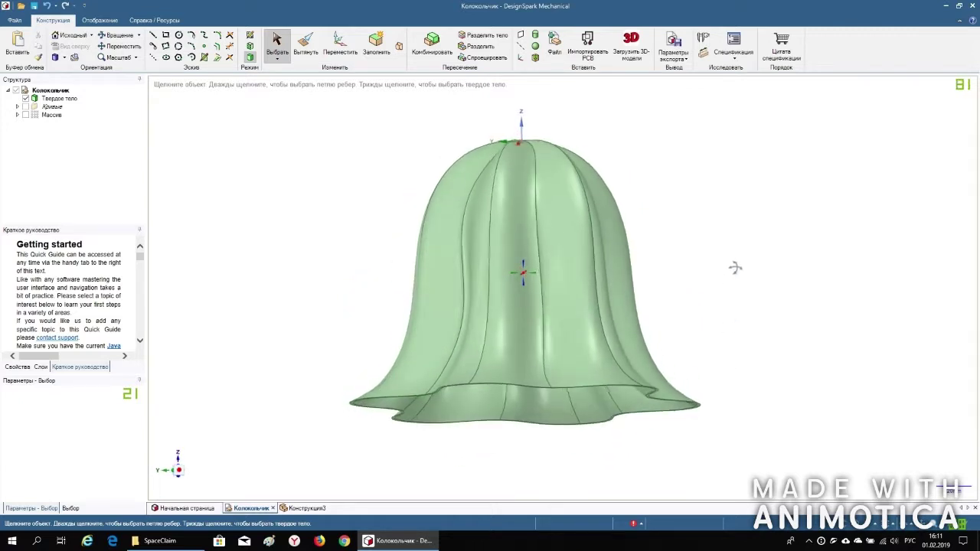
- Switch to the empty design Конструкция3 and sketch a 150 mm diameter circle centred on the origin
{"action": "left_click", "coordinate": [305, 508]}
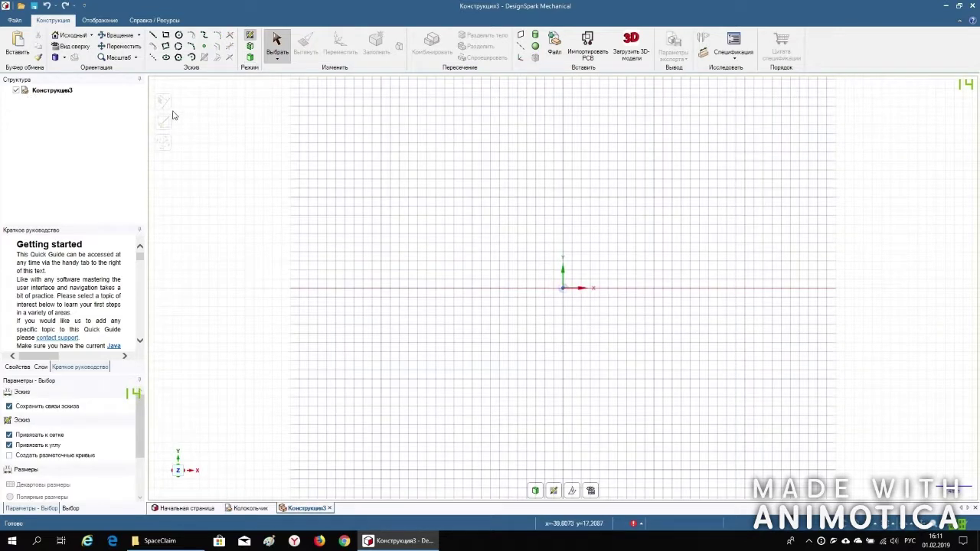
{"action": "left_click", "coordinate": [178, 36]}
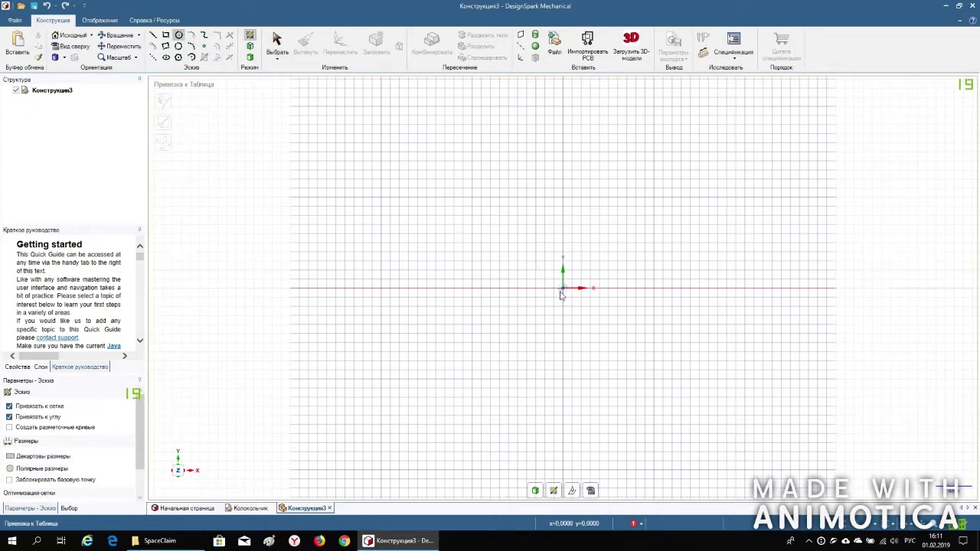
{"action": "left_click", "coordinate": [562, 288]}
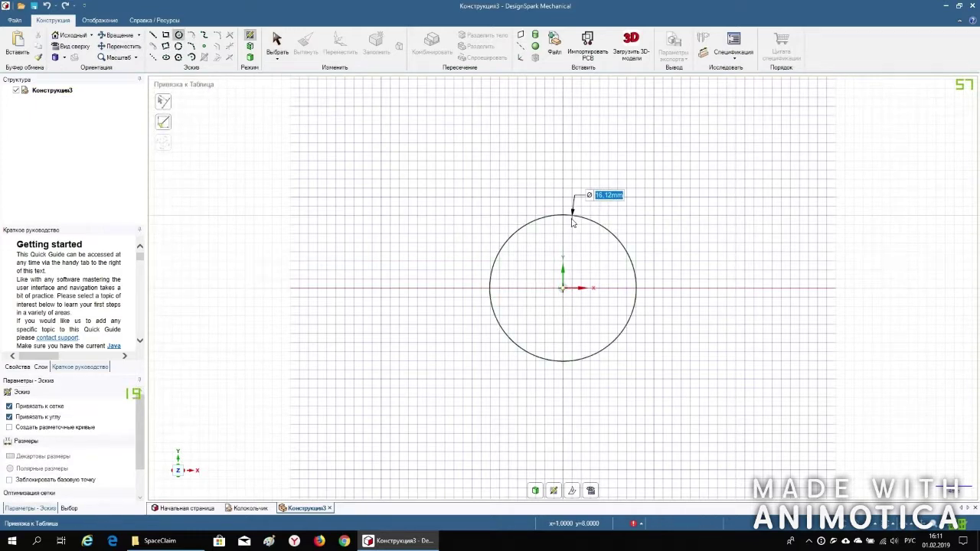
{"action": "type", "text": "150"}
{"action": "key", "text": "Return"}
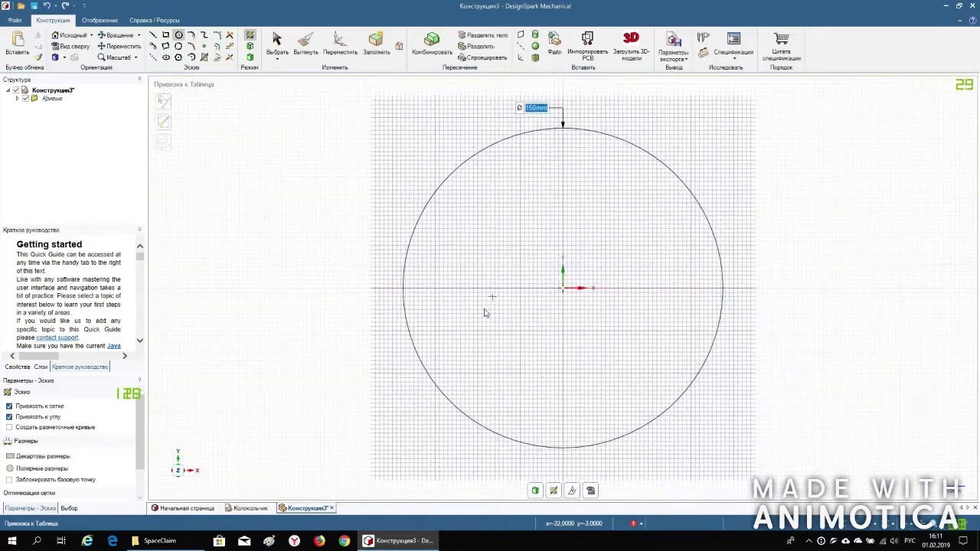
- Draw a vertical line from the circle's centre up to its uppermost point
{"action": "scroll", "coordinate": [520, 171], "scroll_direction": "down", "scroll_amount": 2}
{"action": "scroll", "coordinate": [597, 161], "scroll_direction": "up", "scroll_amount": 4}
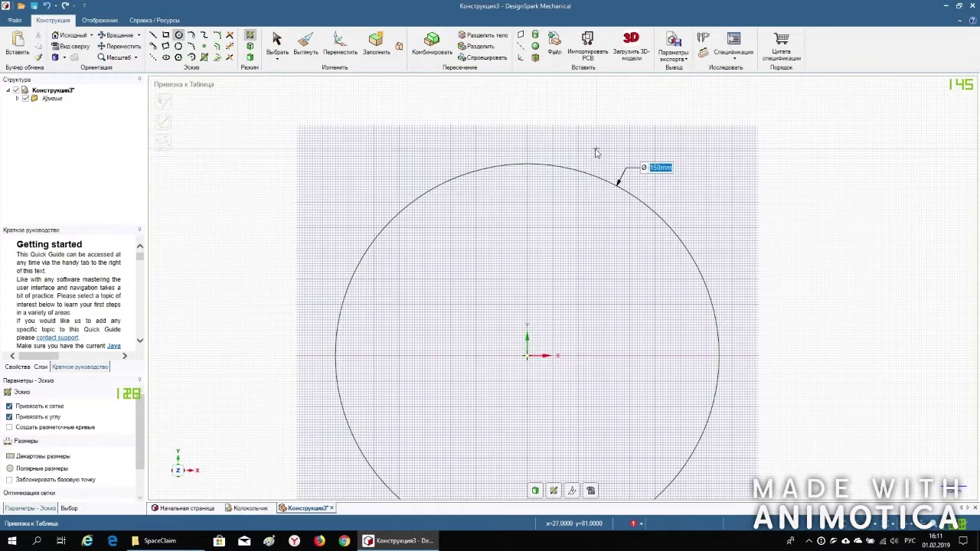
{"action": "scroll", "coordinate": [596, 153], "scroll_direction": "up", "scroll_amount": 1}
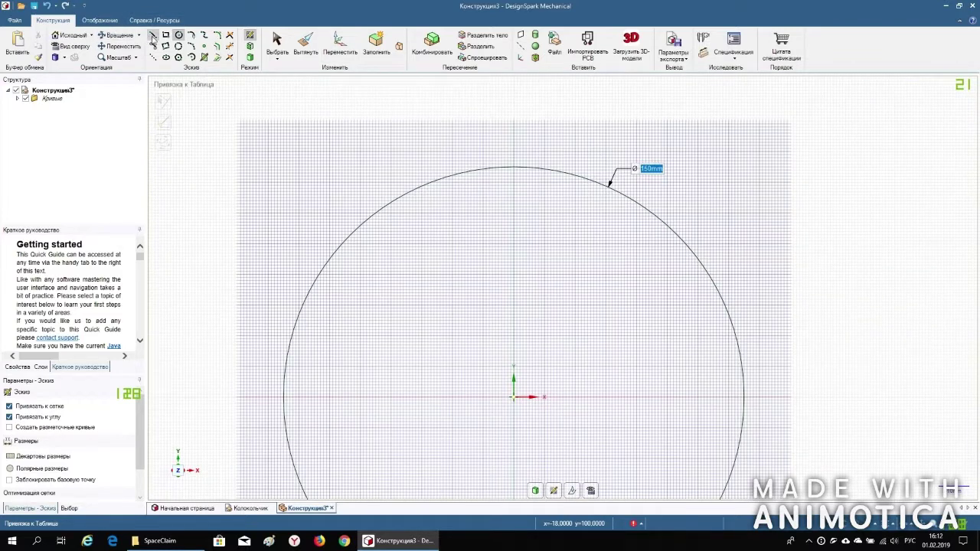
{"action": "left_click", "coordinate": [153, 36]}
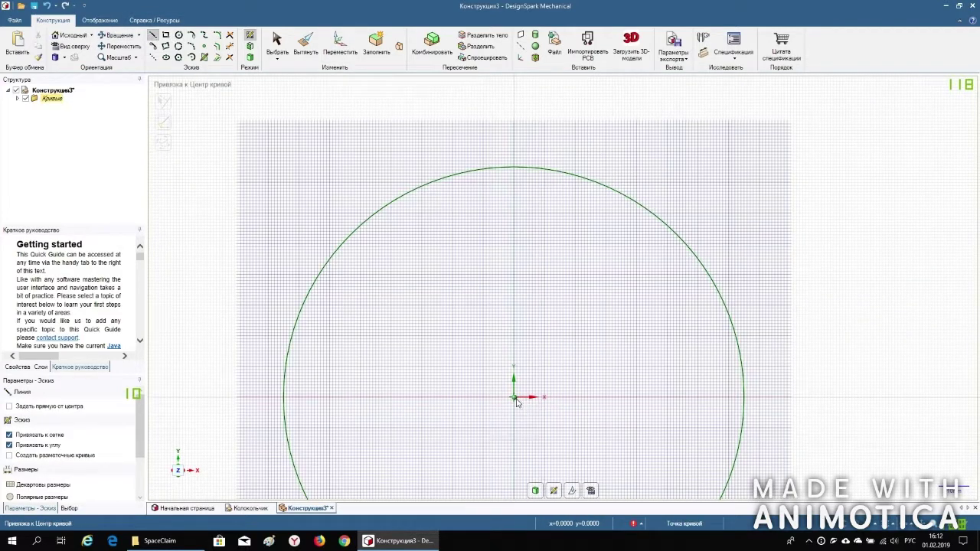
{"action": "left_click", "coordinate": [514, 398]}
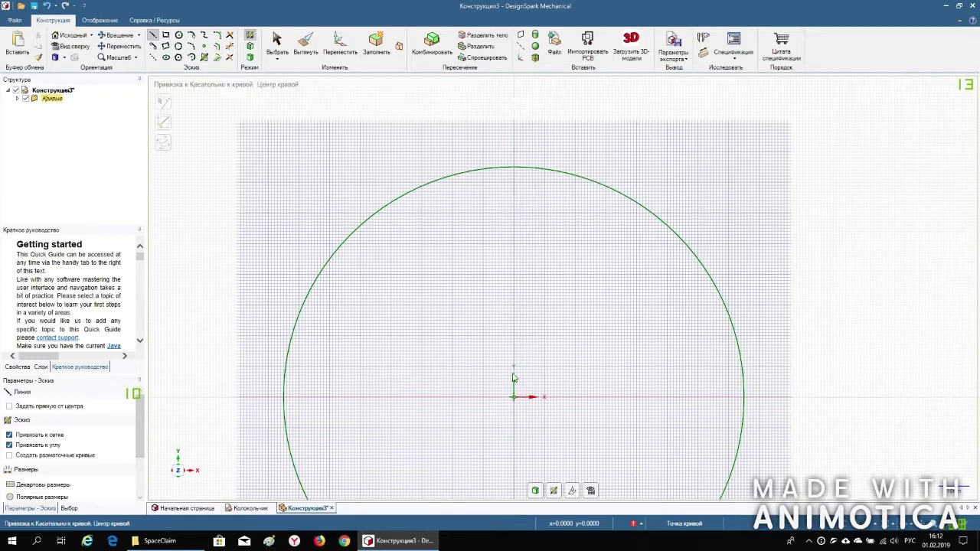
{"action": "left_click", "coordinate": [513, 168]}
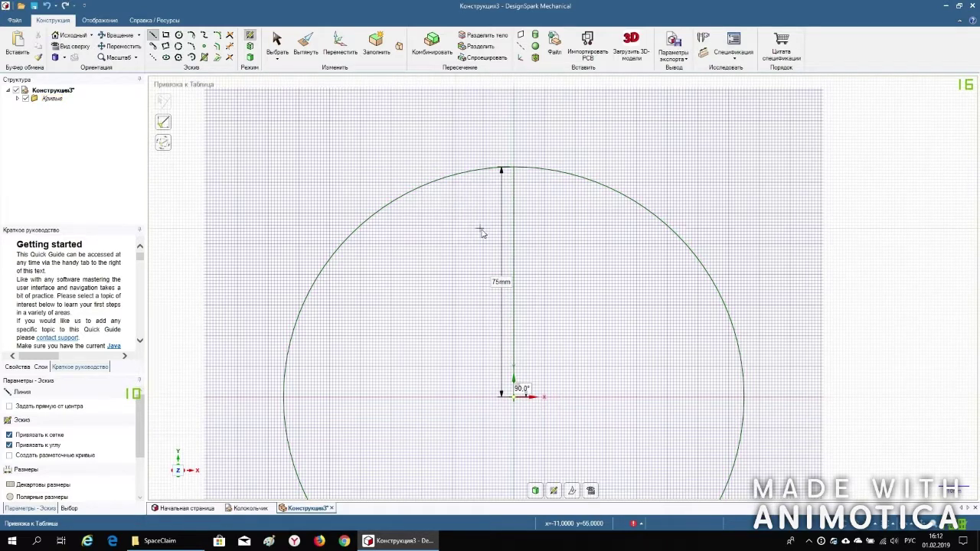
- Rotate a copy of the vertical radius line about the circle's centre by 330°
{"action": "scroll", "coordinate": [482, 233], "scroll_direction": "up", "scroll_amount": 1}
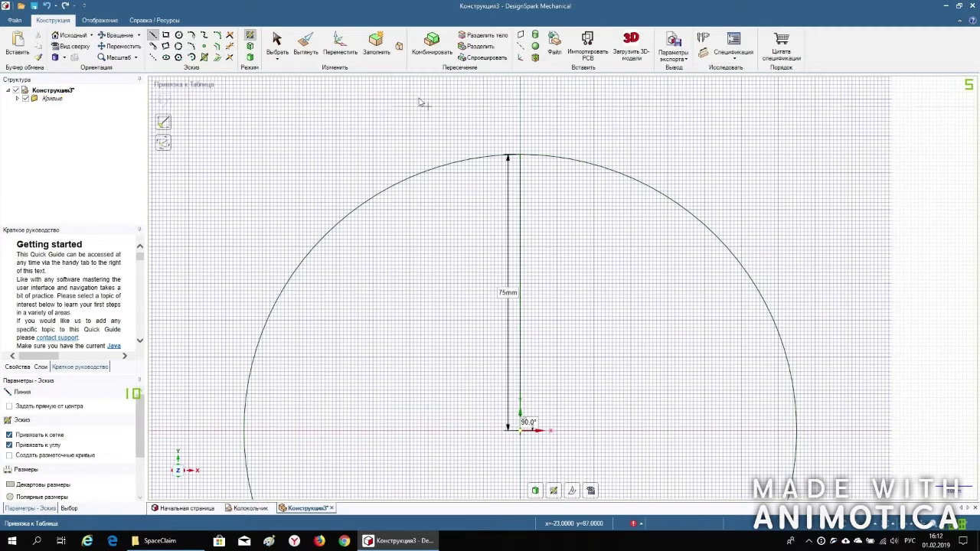
{"action": "left_click", "coordinate": [340, 42]}
{"action": "left_click", "coordinate": [520, 253]}
{"action": "mouse_move", "coordinate": [520, 292]}
{"action": "left_mouse_down"}
{"action": "mouse_move", "coordinate": [520, 430]}
{"action": "mouse_move", "coordinate": [515, 407]}
{"action": "left_mouse_up"}
{"action": "type", "text": "330"}
{"action": "key", "text": "Return"}
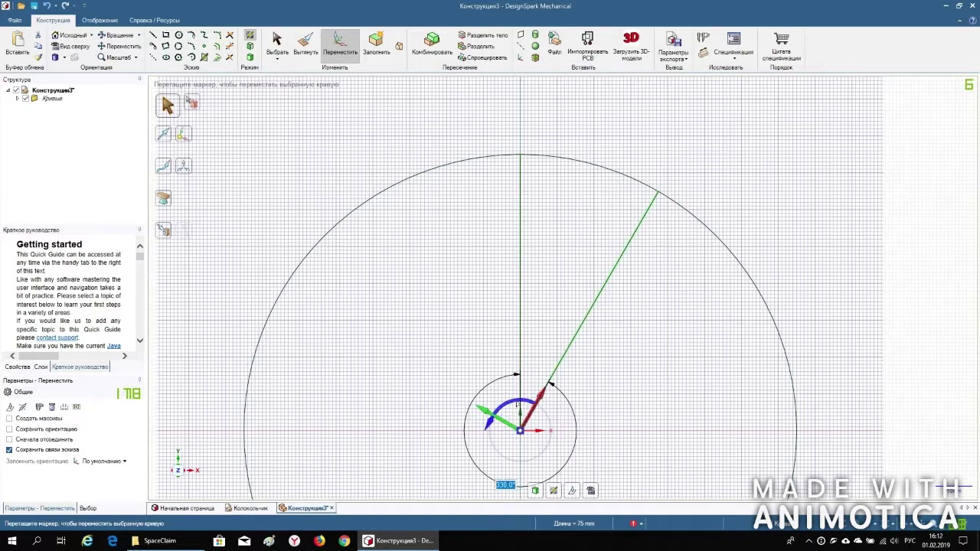
- Rotate a copy of the slanted radius line by 60° about the centre, placing it on the opposite side of the vertical
{"action": "left_click_drag", "start_coordinate": [517, 402], "coordinate": [466, 416], "text": "ctrl"}
{"action": "type", "text": "60"}
{"action": "key", "text": "Return"}
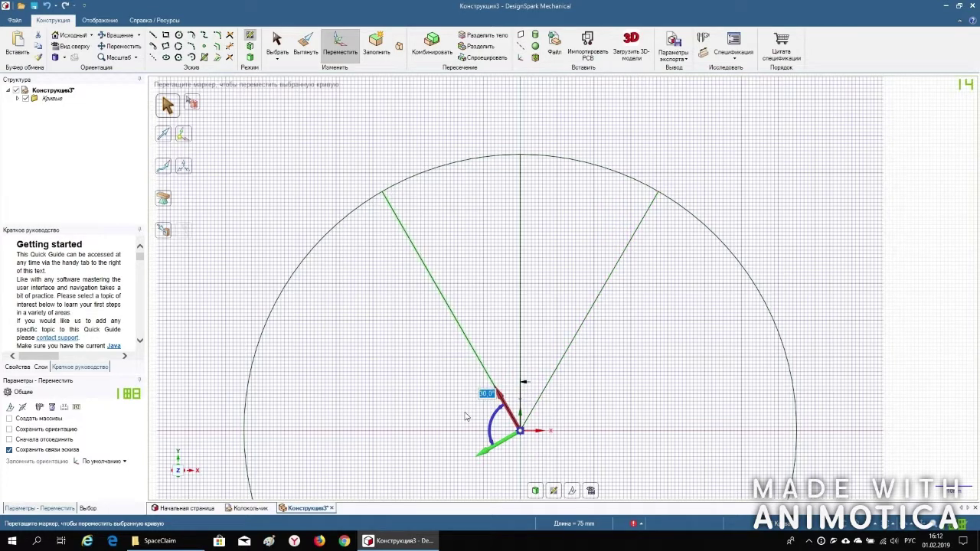
{"action": "key", "text": "Escape"}
- Set the vertical centre line as the sketch's mirror line
{"action": "left_click", "coordinate": [521, 249]}
{"action": "right_click", "coordinate": [521, 252]}
{"action": "left_click", "coordinate": [529, 256]}
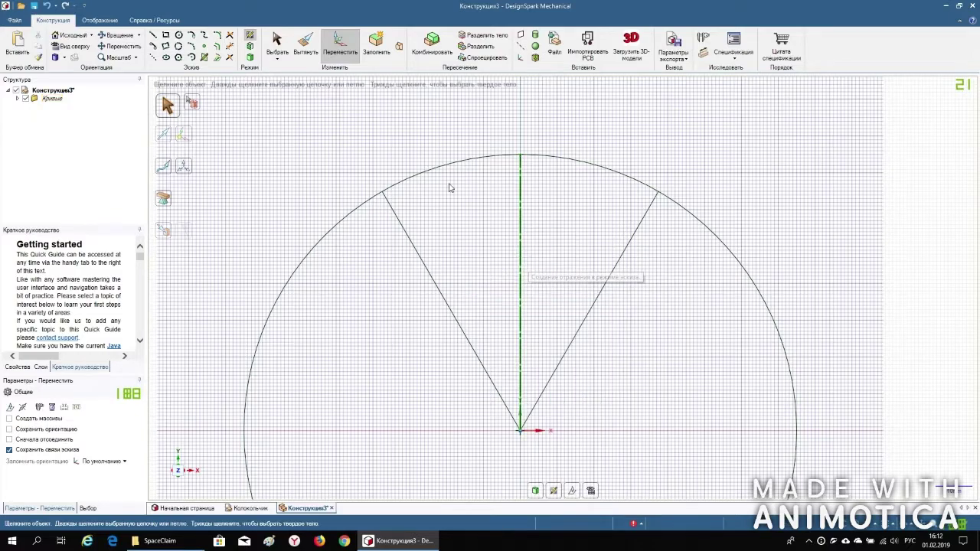
- Draw a mirrored petal spline from the left radius line's end to the mirror axis, about 37.5 mm across and 33 mm high
{"action": "left_click", "coordinate": [204, 36]}
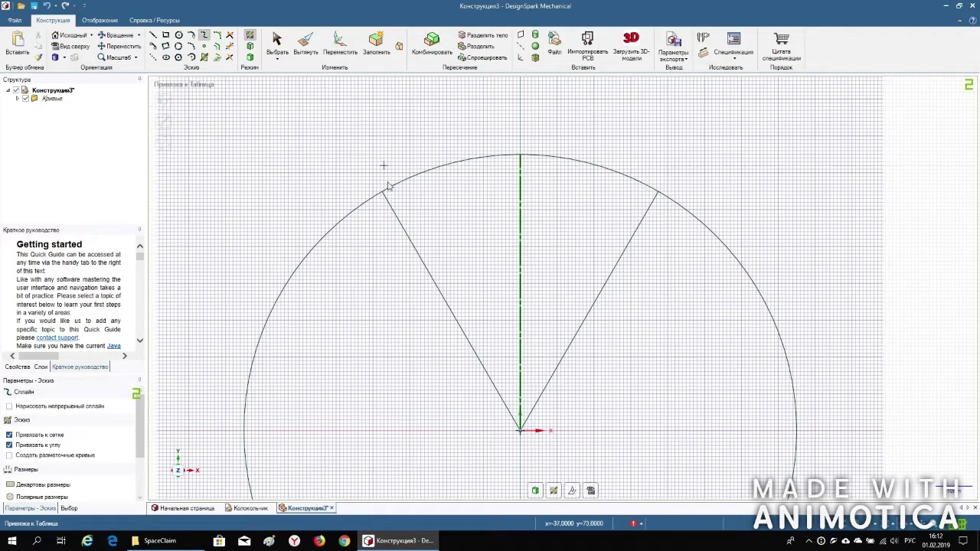
{"action": "scroll", "coordinate": [422, 225], "scroll_direction": "down", "scroll_amount": 3}
{"action": "scroll", "coordinate": [393, 204], "scroll_direction": "up", "scroll_amount": 3}
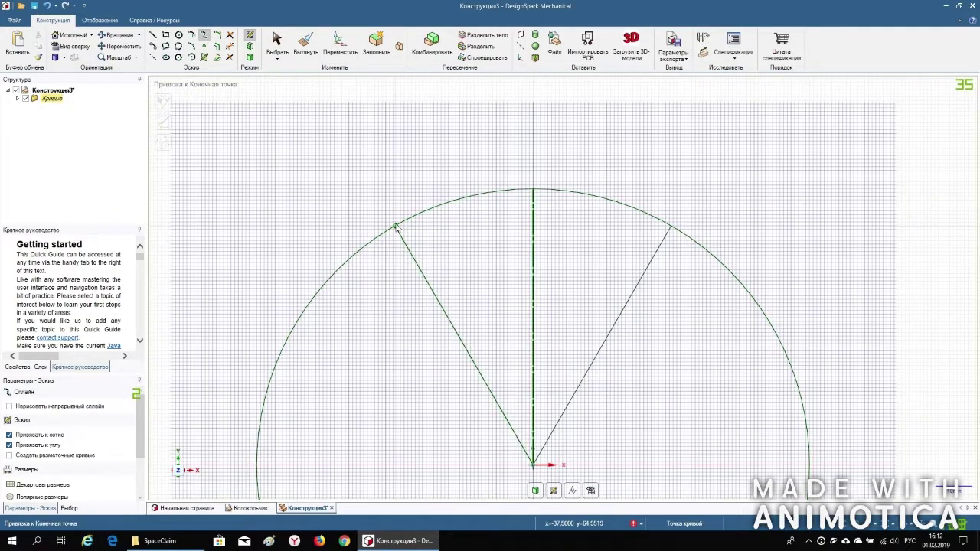
{"action": "left_click", "coordinate": [397, 227]}
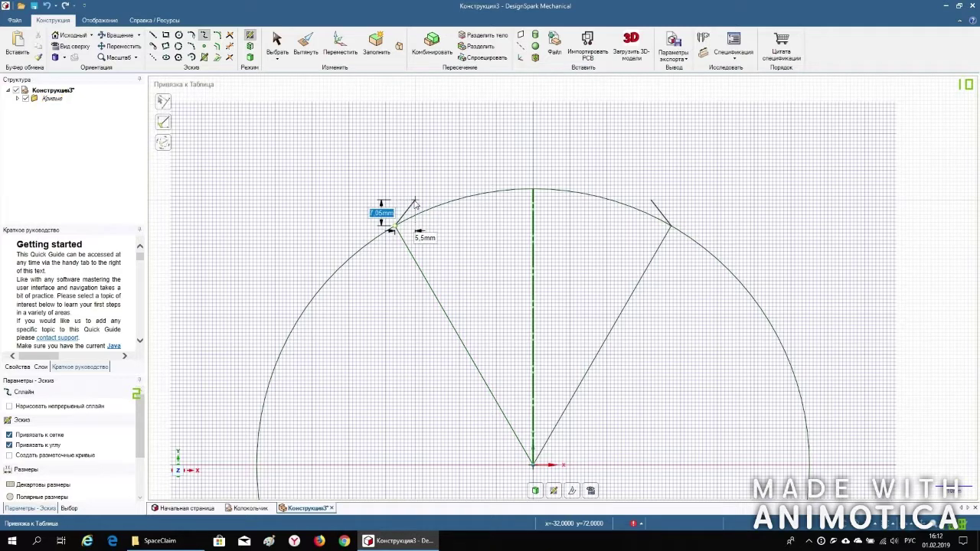
{"action": "left_click", "coordinate": [414, 209]}
{"action": "left_click", "coordinate": [450, 156]}
{"action": "scroll", "coordinate": [456, 157], "scroll_direction": "down", "scroll_amount": 2}
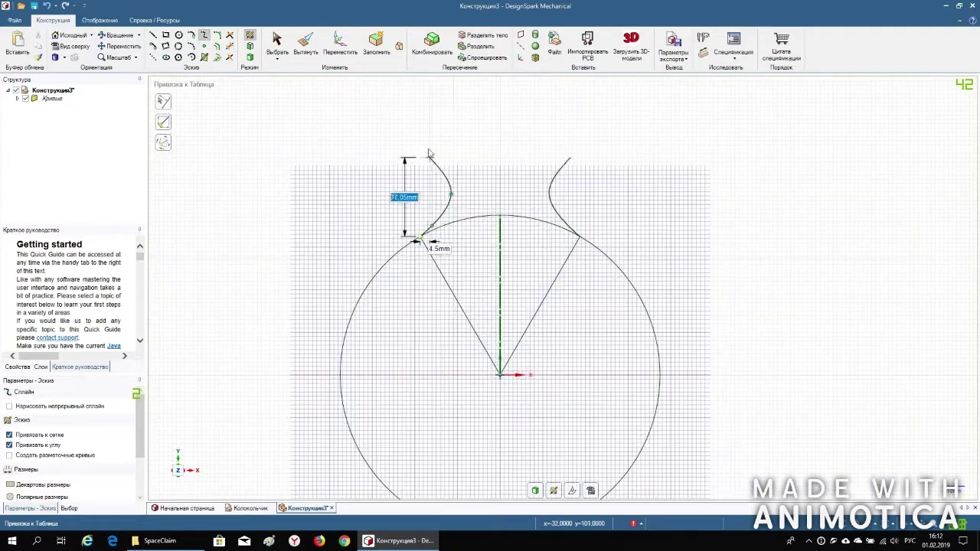
{"action": "scroll", "coordinate": [467, 230], "scroll_direction": "up", "scroll_amount": 2}
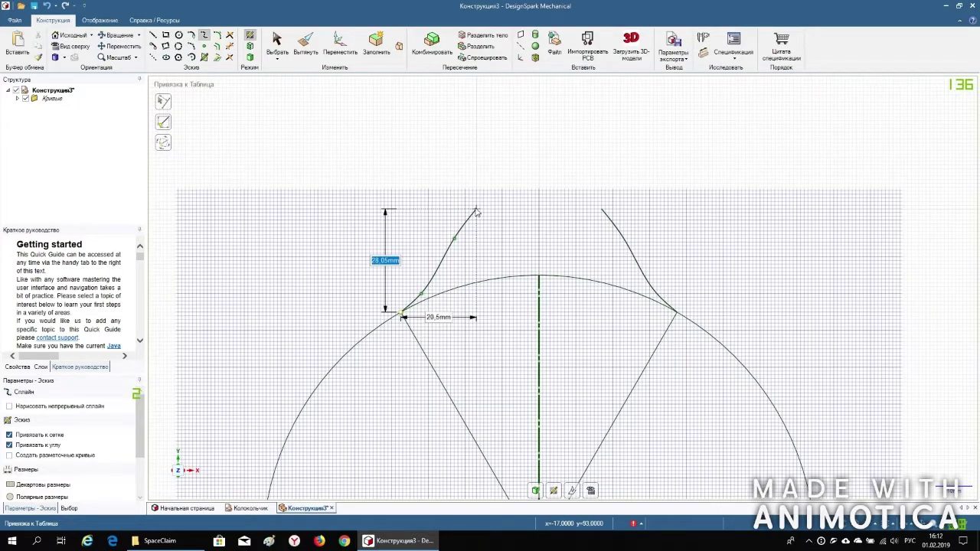
{"action": "left_click", "coordinate": [480, 208]}
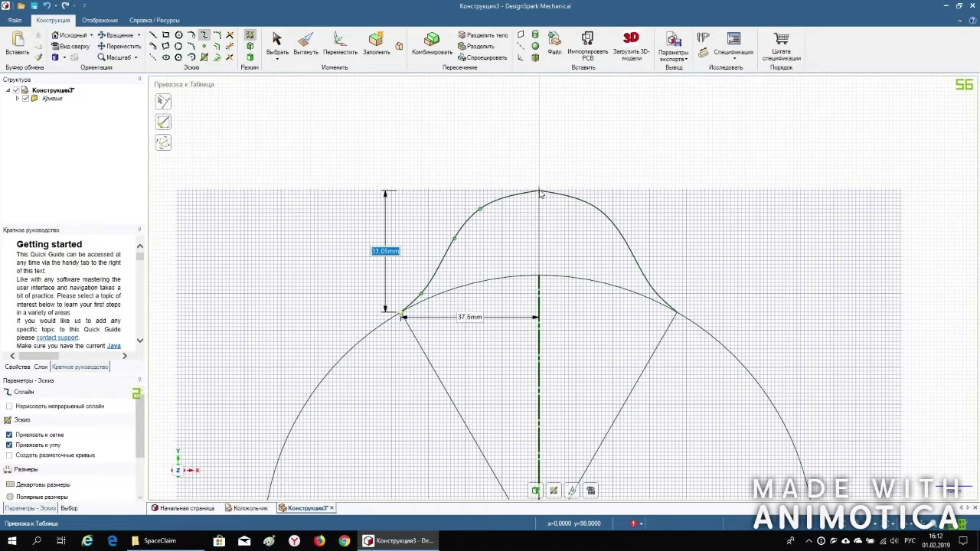
{"action": "left_click", "coordinate": [540, 191]}
- Adjust the spline's end tangents so the petal peak is horizontal and its base runs smoothly into the circle
{"action": "left_click", "coordinate": [277, 44]}
{"action": "left_click", "coordinate": [533, 194]}
{"action": "scroll", "coordinate": [570, 186], "scroll_direction": "up", "scroll_amount": 5}
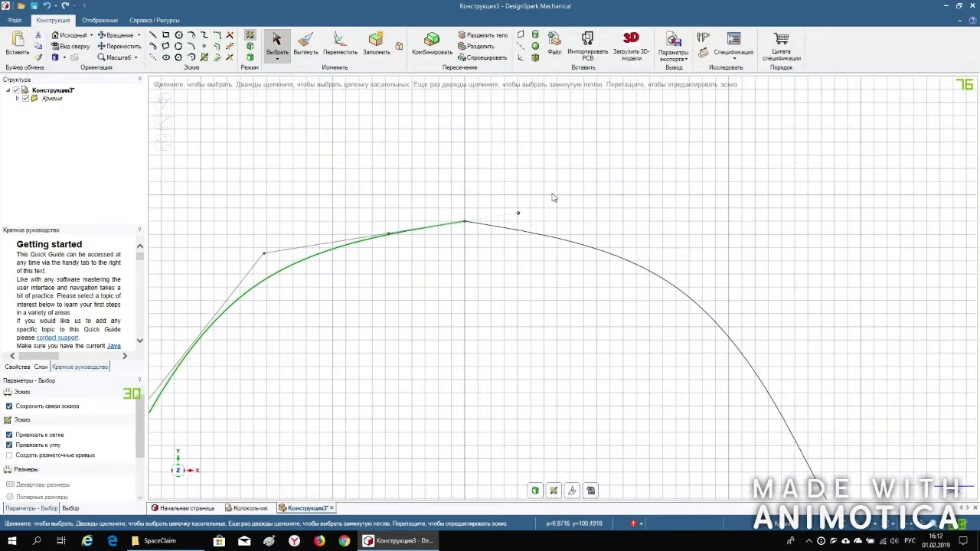
{"action": "scroll", "coordinate": [520, 219], "scroll_direction": "down", "scroll_amount": 5}
{"action": "scroll", "coordinate": [375, 280], "scroll_direction": "up", "scroll_amount": 4}
{"action": "scroll", "coordinate": [375, 280], "scroll_direction": "up", "scroll_amount": 4}
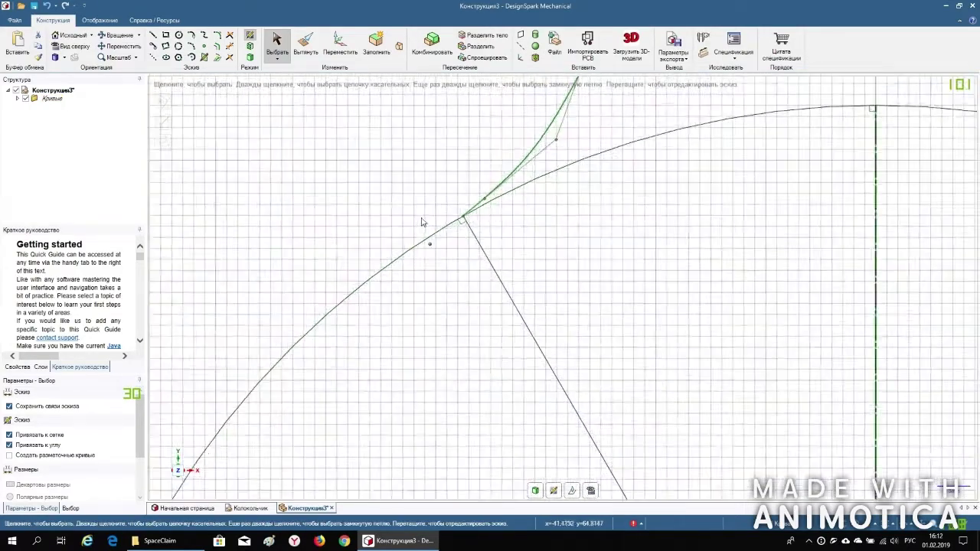
{"action": "left_click_drag", "start_coordinate": [442, 283], "coordinate": [461, 258]}
{"action": "scroll", "coordinate": [463, 255], "scroll_direction": "down", "scroll_amount": 5}
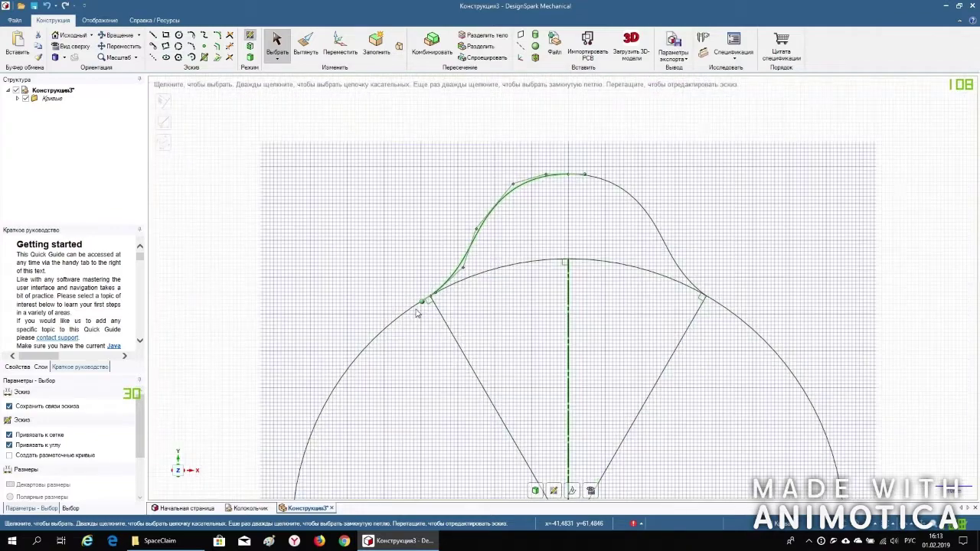
- Fine-tune the spline's intermediate control points along the petal's left flank for a smoother outline
{"action": "scroll", "coordinate": [469, 177], "scroll_direction": "up", "scroll_amount": 3}
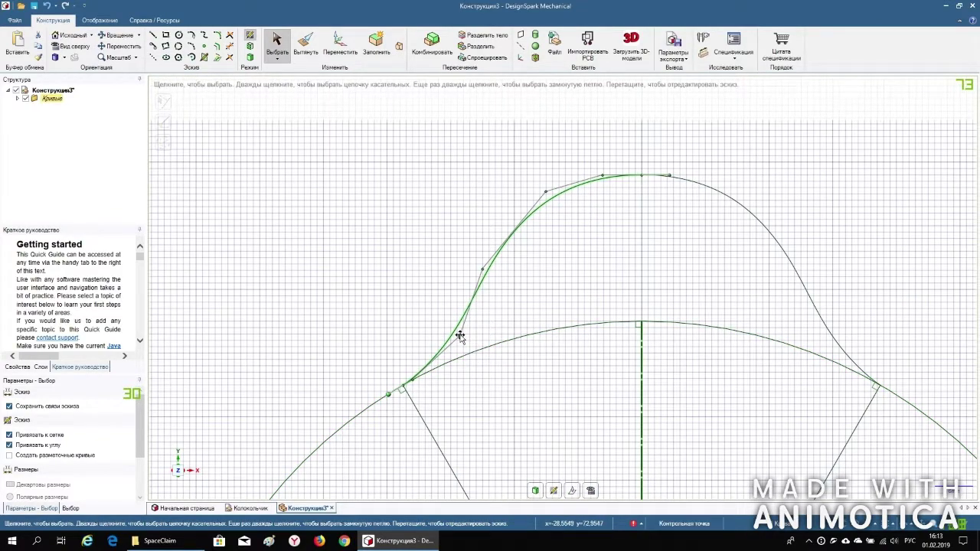
{"action": "left_click_drag", "start_coordinate": [460, 337], "coordinate": [457, 345]}
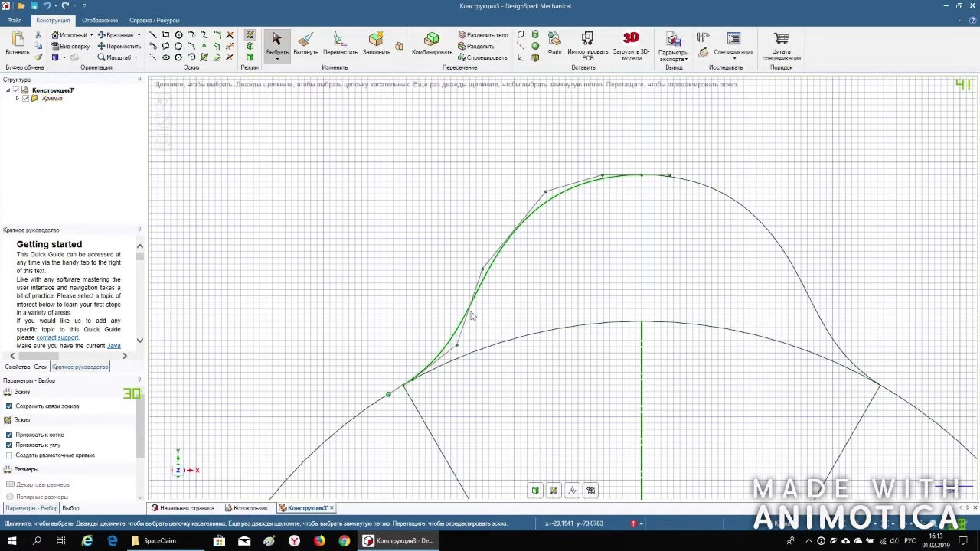
{"action": "left_click_drag", "start_coordinate": [480, 271], "coordinate": [476, 271]}
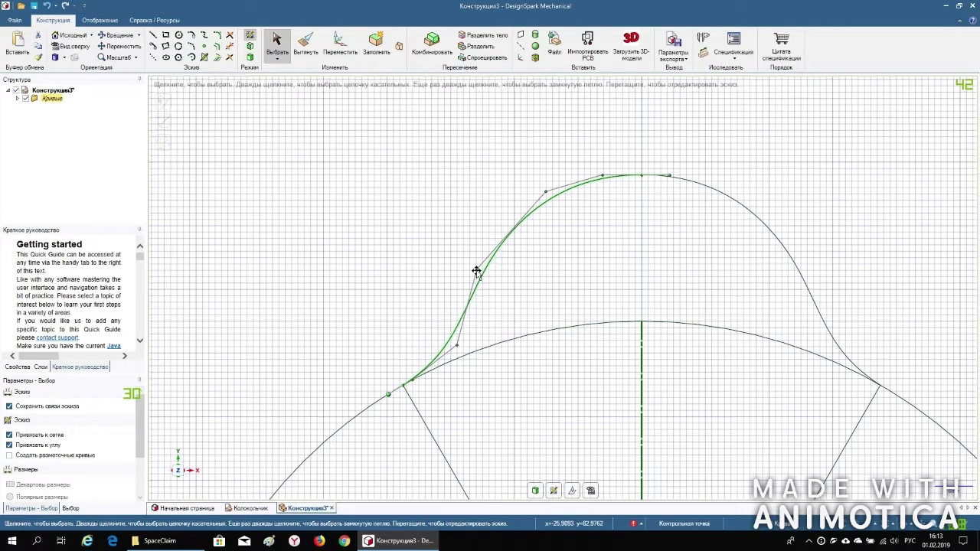
{"action": "scroll", "coordinate": [449, 171], "scroll_direction": "down", "scroll_amount": 1}
{"action": "scroll", "coordinate": [508, 157], "scroll_direction": "down", "scroll_amount": 1}
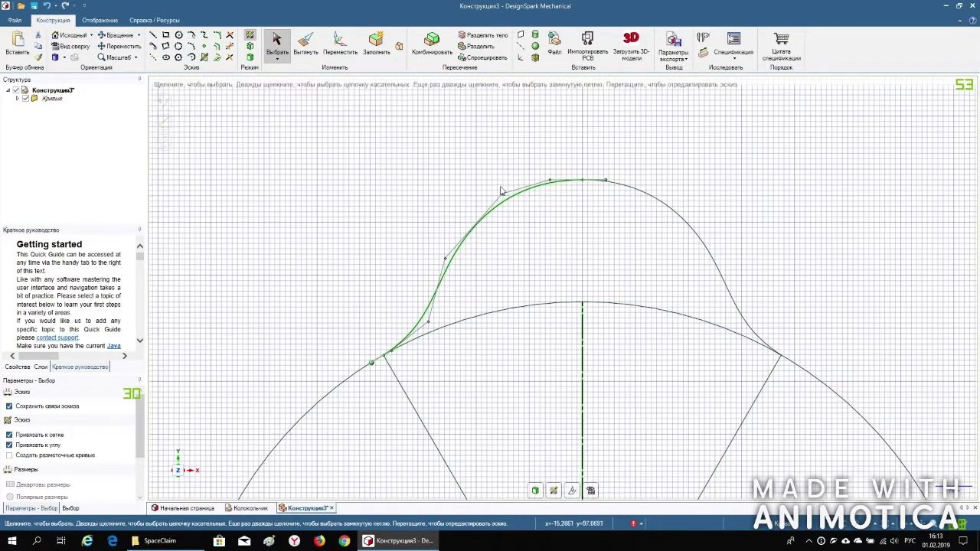
{"action": "left_click_drag", "start_coordinate": [496, 195], "coordinate": [502, 194]}
{"action": "left_click", "coordinate": [466, 163]}
- Trim away the centre line, the right radius line and the circle, keeping the petal curve and the left radius line
{"action": "scroll", "coordinate": [469, 166], "scroll_direction": "down", "scroll_amount": 1}
{"action": "scroll", "coordinate": [470, 166], "scroll_direction": "down", "scroll_amount": 1}
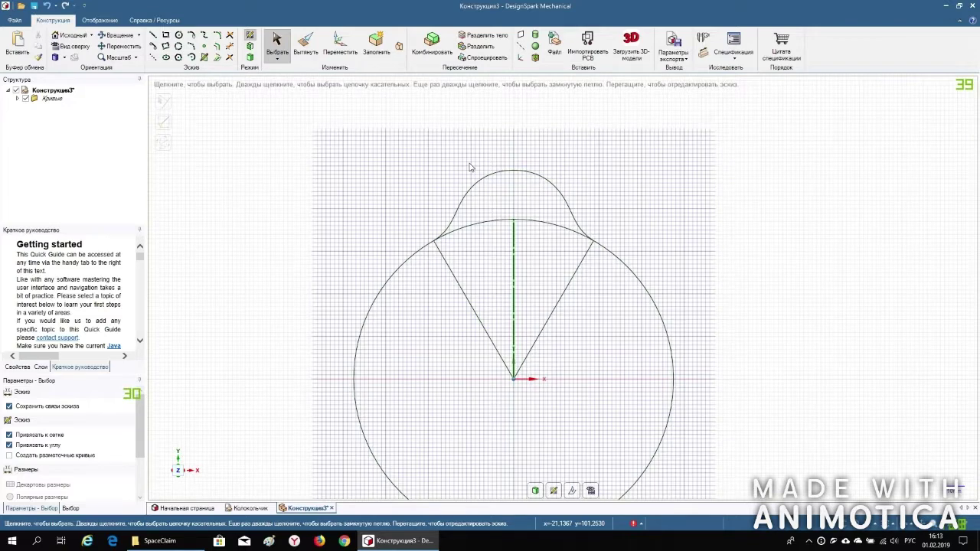
{"action": "left_click", "coordinate": [231, 47]}
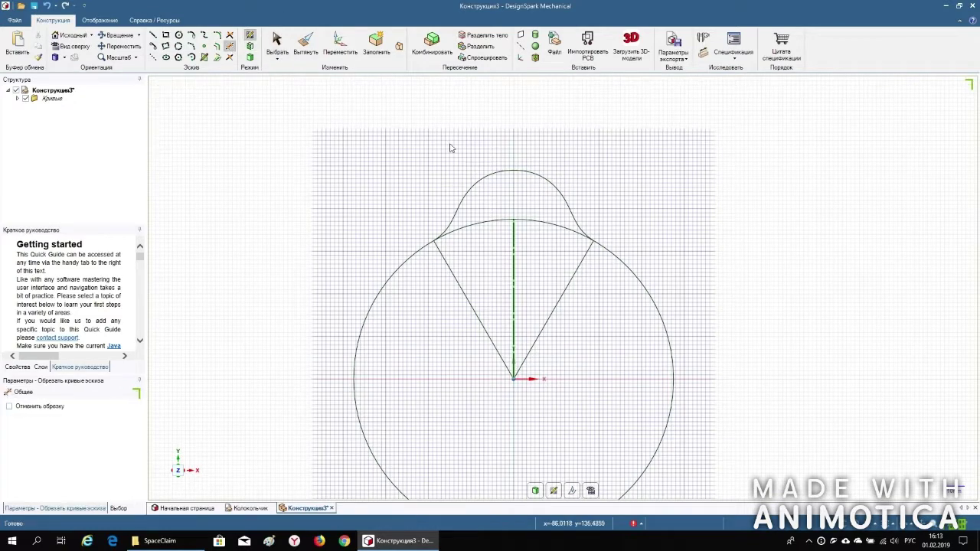
{"action": "left_click", "coordinate": [516, 238]}
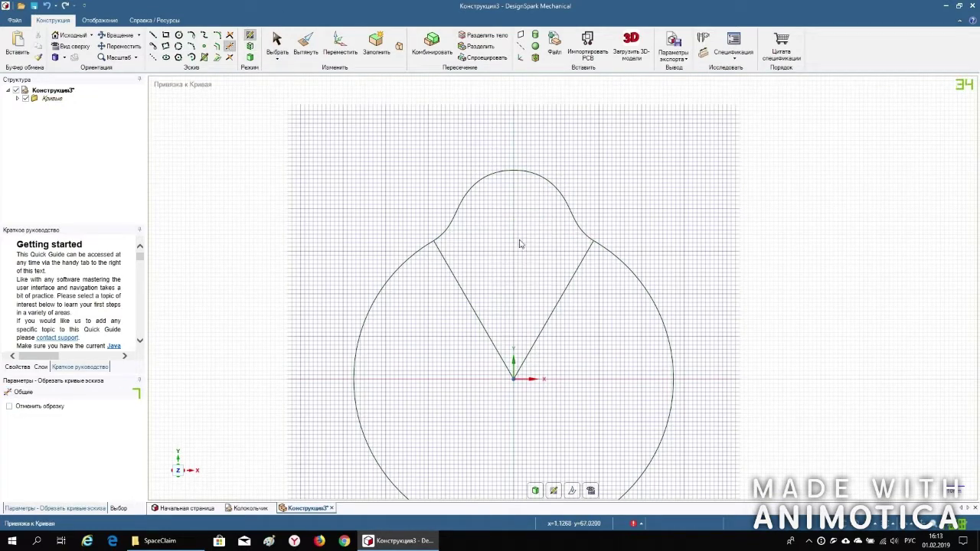
{"action": "left_click", "coordinate": [574, 275]}
{"action": "left_click", "coordinate": [641, 278]}
- Pattern the petal curve and its radius line circularly around the origin with the Move tool, six instances at 60° spacing
{"action": "scroll", "coordinate": [589, 191], "scroll_direction": "down", "scroll_amount": 2}
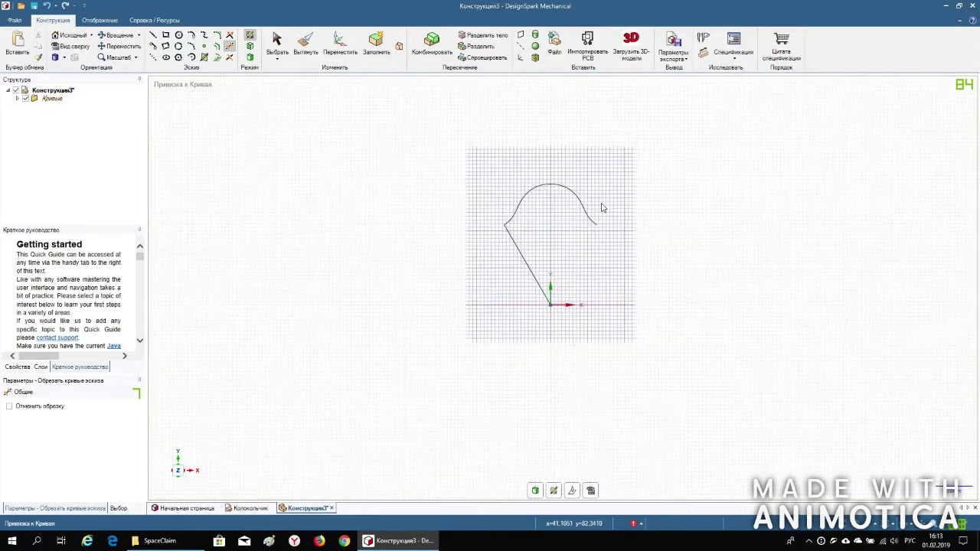
{"action": "scroll", "coordinate": [551, 163], "scroll_direction": "up", "scroll_amount": 1}
{"action": "scroll", "coordinate": [720, 230], "scroll_direction": "up", "scroll_amount": 2}
{"action": "scroll", "coordinate": [520, 224], "scroll_direction": "down", "scroll_amount": 2}
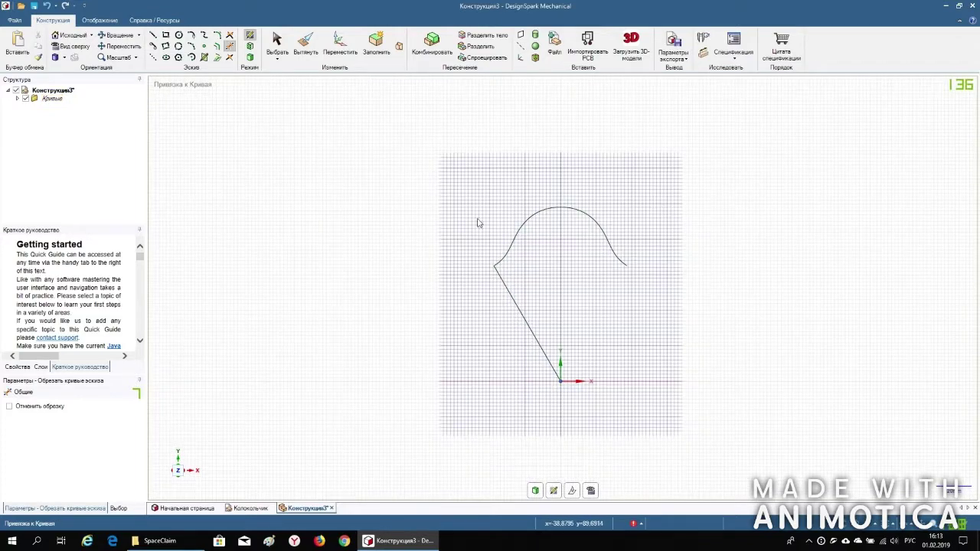
{"action": "scroll", "coordinate": [452, 222], "scroll_direction": "down", "scroll_amount": 1}
{"action": "scroll", "coordinate": [692, 255], "scroll_direction": "up", "scroll_amount": 1}
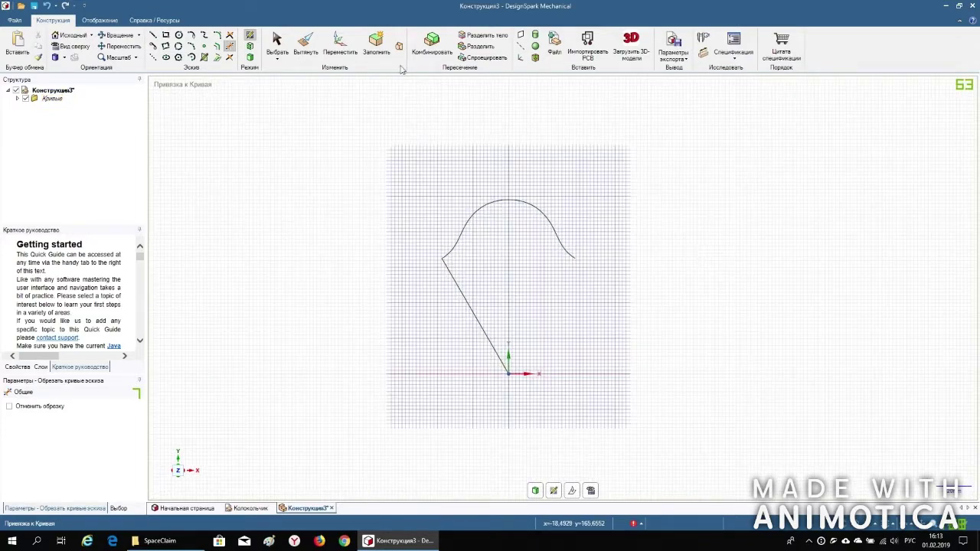
{"action": "left_click", "coordinate": [306, 44]}
{"action": "left_click", "coordinate": [339, 42]}
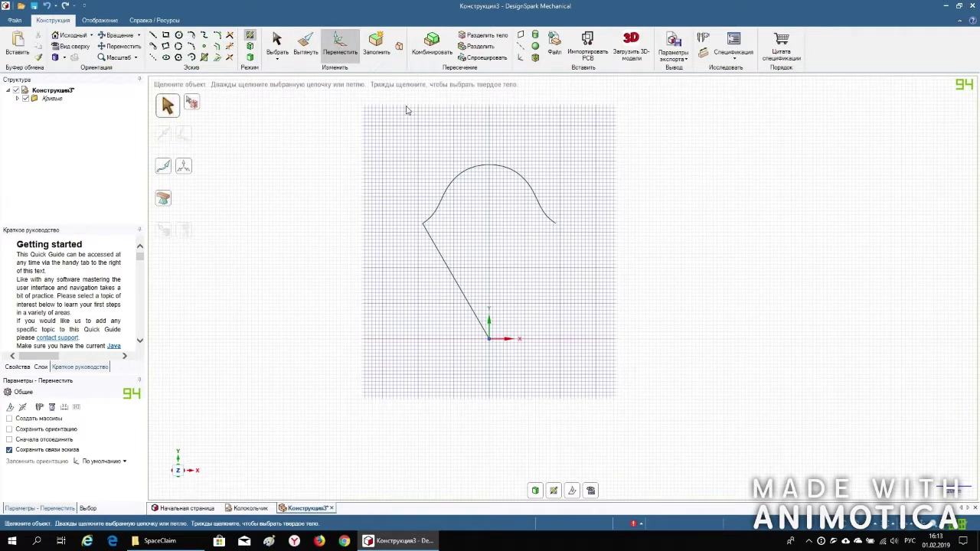
{"action": "left_click_drag", "start_coordinate": [380, 108], "coordinate": [641, 423]}
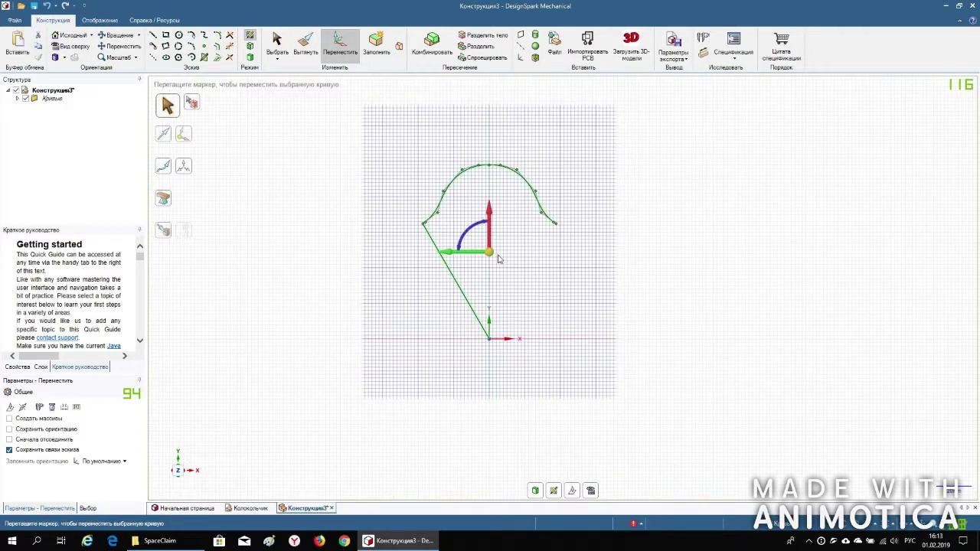
{"action": "left_click_drag", "start_coordinate": [493, 258], "coordinate": [494, 345]}
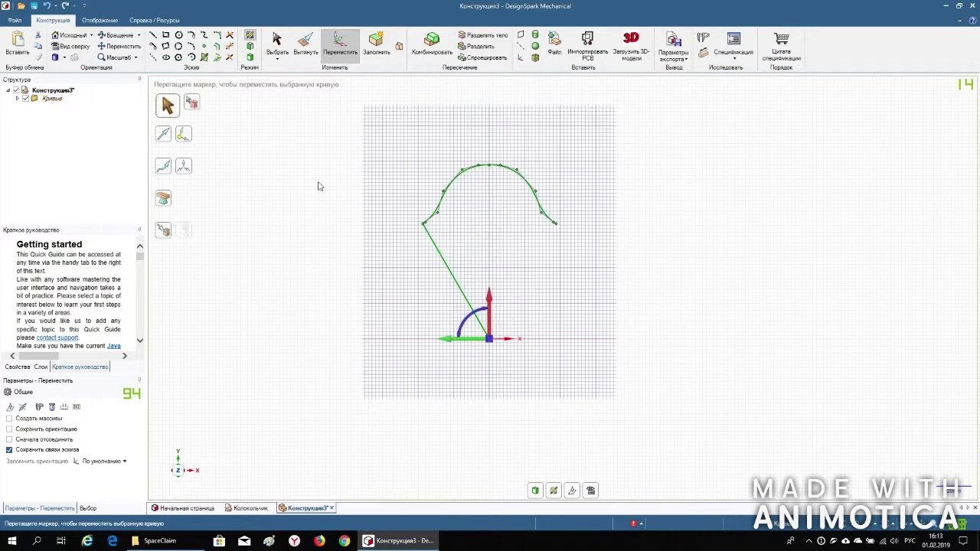
{"action": "left_click", "coordinate": [10, 419]}
{"action": "left_click_drag", "start_coordinate": [475, 316], "coordinate": [454, 331]}
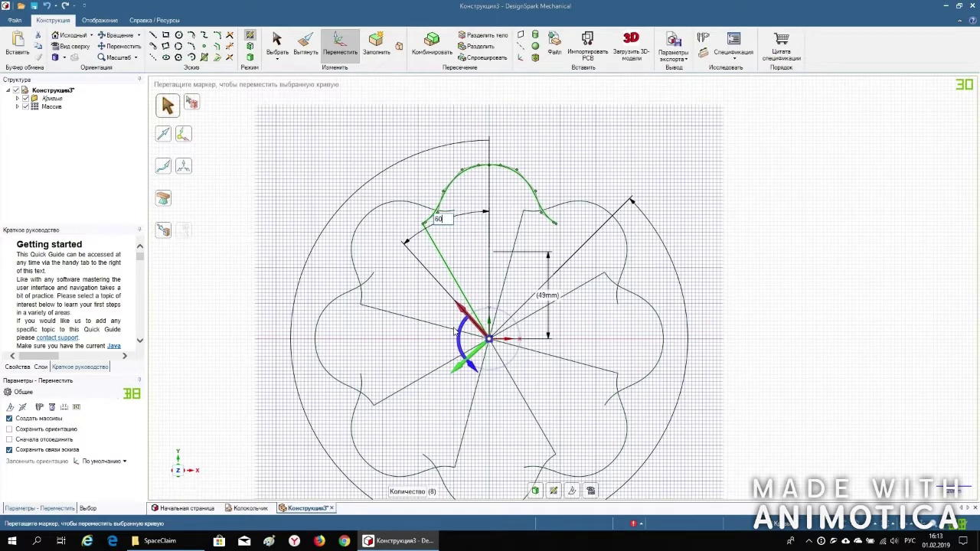
{"action": "key", "text": "Return"}
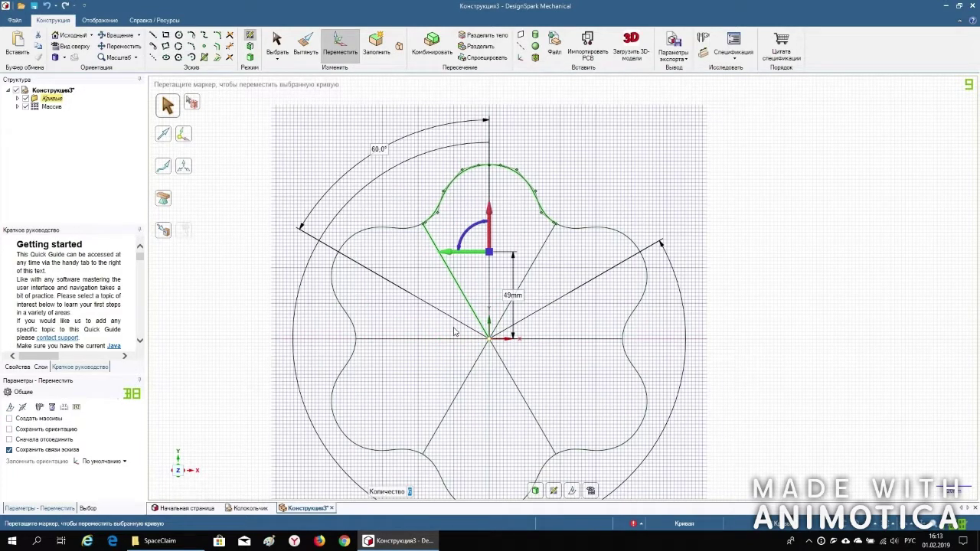
{"action": "key", "text": "Escape"}
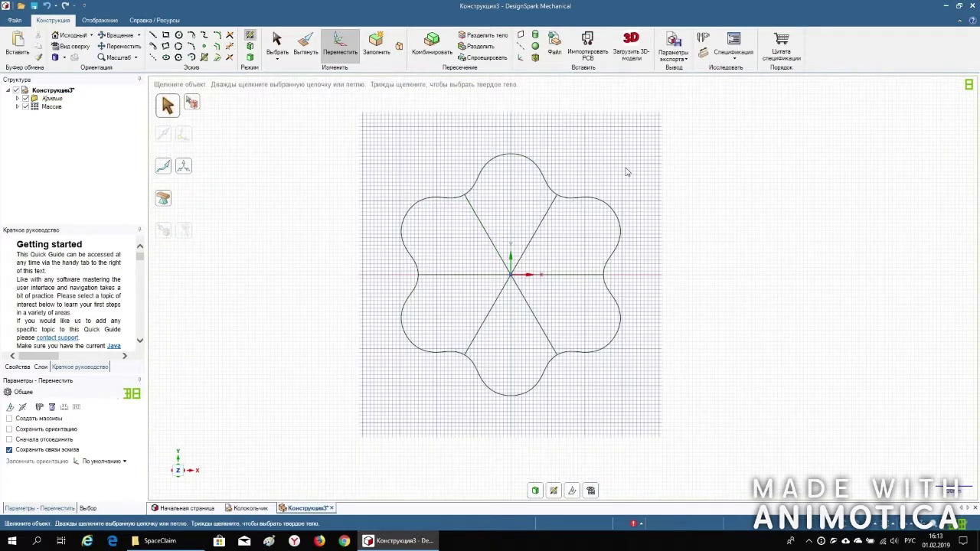
- Trim away all six radius lines inside the flower, leaving only the closed wavy outline
{"action": "scroll", "coordinate": [626, 172], "scroll_direction": "up", "scroll_amount": 1}
{"action": "left_click", "coordinate": [229, 47]}
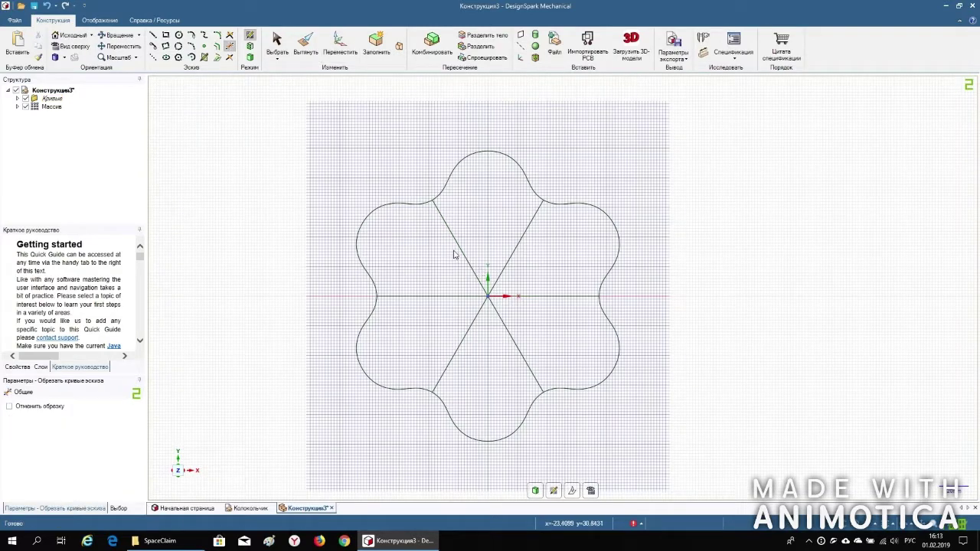
{"action": "left_click", "coordinate": [462, 256]}
{"action": "left_click", "coordinate": [519, 247]}
{"action": "left_click", "coordinate": [545, 297]}
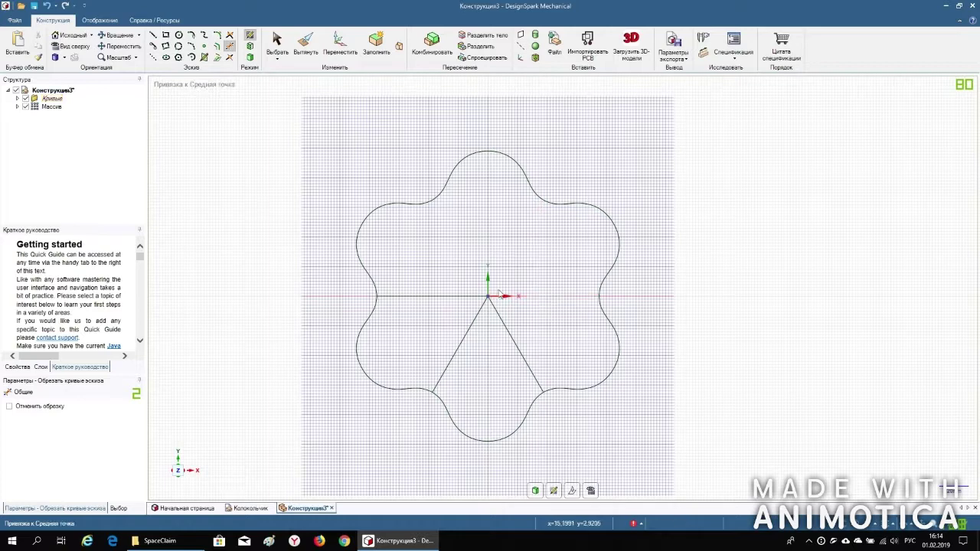
{"action": "left_click", "coordinate": [448, 297]}
{"action": "left_click", "coordinate": [468, 329]}
{"action": "left_click", "coordinate": [493, 310]}
{"action": "scroll", "coordinate": [434, 247], "scroll_direction": "down", "scroll_amount": 1}
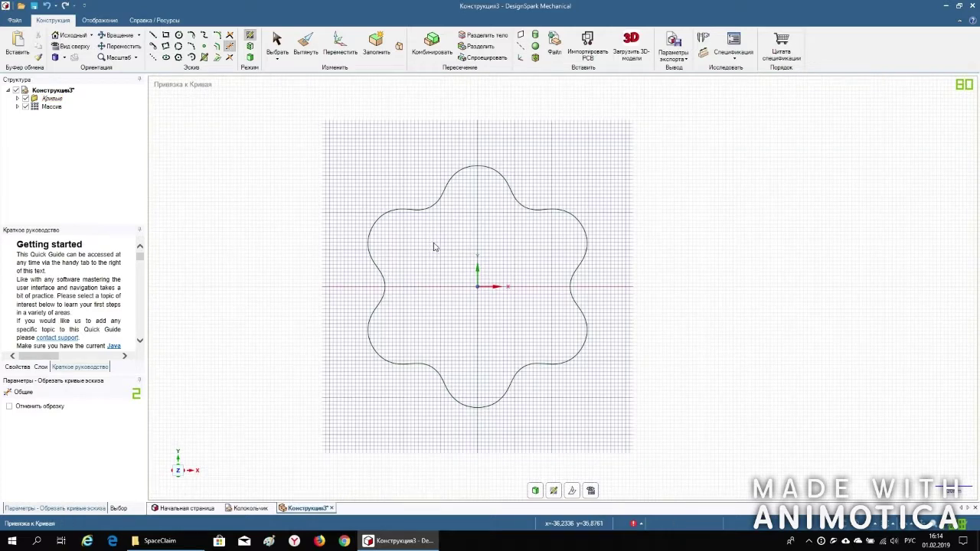
- Switch from sketch to 3D mode to turn the closed flower outline into a flat surface
{"action": "middle_click_drag", "start_coordinate": [437, 230], "coordinate": [440, 184]}
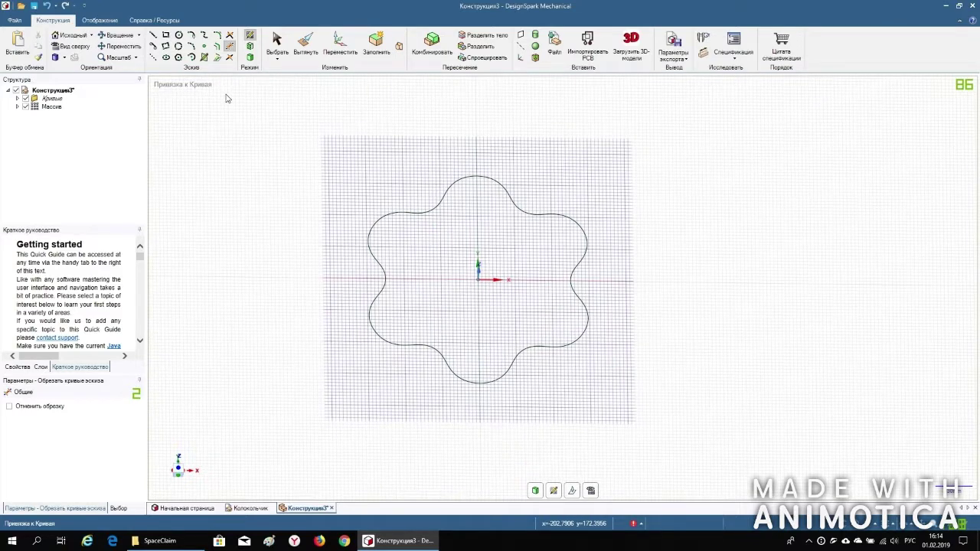
{"action": "left_click", "coordinate": [249, 58]}
{"action": "middle_click_drag", "start_coordinate": [360, 181], "coordinate": [357, 96]}
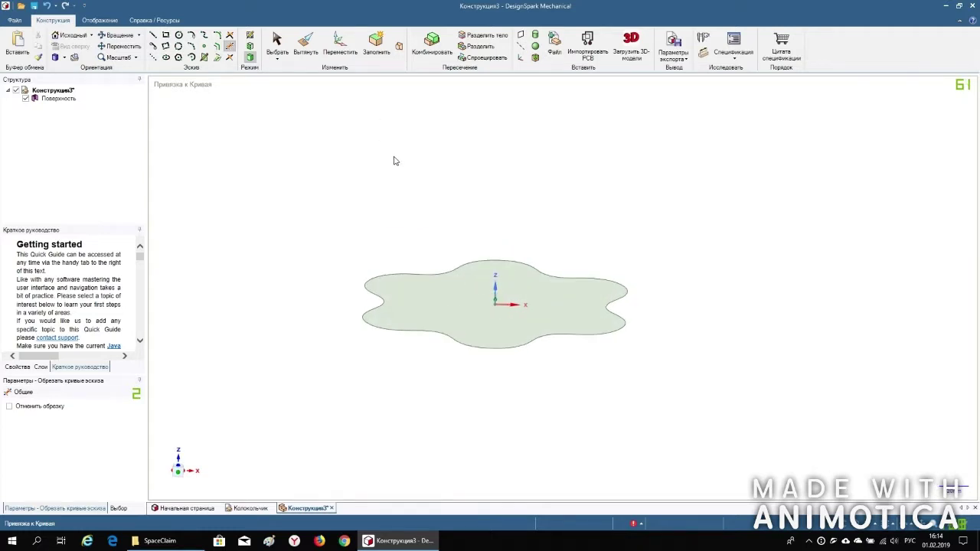
- Copy the flower surface 150 mm straight down along the vertical axis with the Move tool
{"action": "left_click", "coordinate": [339, 45]}
{"action": "left_click", "coordinate": [432, 272]}
{"action": "scroll", "coordinate": [473, 175], "scroll_direction": "up", "scroll_amount": 2}
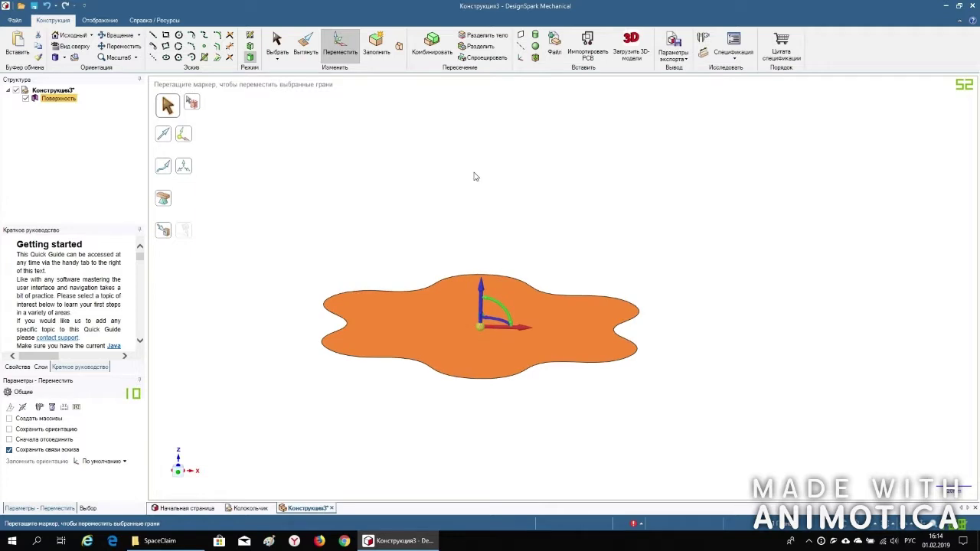
{"action": "scroll", "coordinate": [472, 175], "scroll_direction": "down", "scroll_amount": 1}
{"action": "left_click_drag", "start_coordinate": [488, 250], "coordinate": [497, 325]}
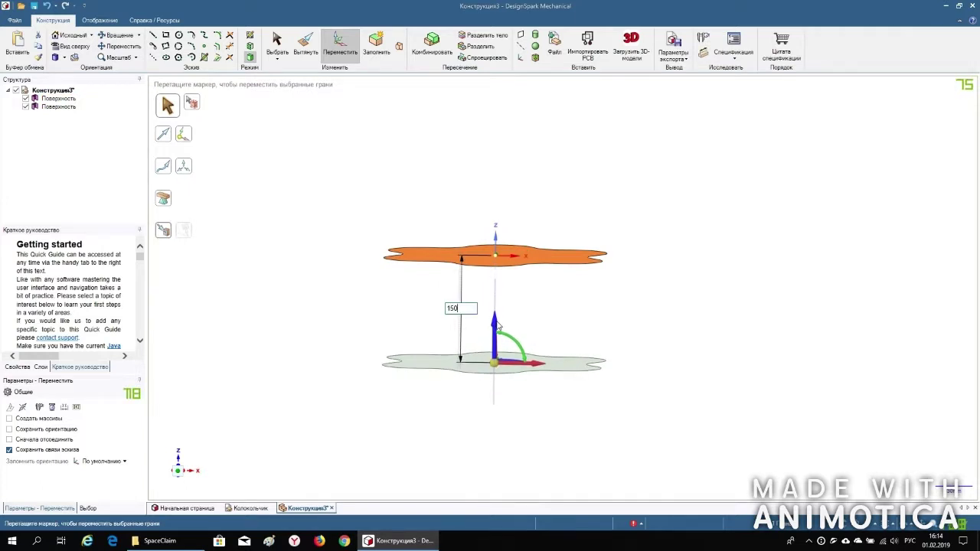
{"action": "type", "text": "150"}
{"action": "key", "text": "Return"}
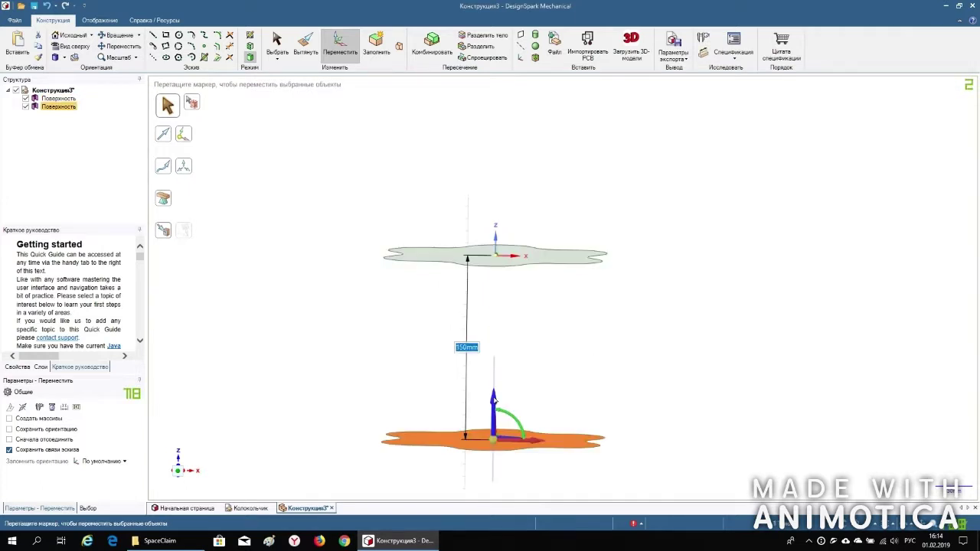
- Scale the upper flower surface down about the origin to a very small size using the Pull tool's body scaling
{"action": "left_click", "coordinate": [540, 238]}
{"action": "scroll", "coordinate": [421, 175], "scroll_direction": "down", "scroll_amount": 2}
{"action": "key", "text": "v"}
{"action": "left_click", "coordinate": [305, 45]}
{"action": "left_click", "coordinate": [166, 178]}
{"action": "scroll", "coordinate": [417, 207], "scroll_direction": "up", "scroll_amount": 3}
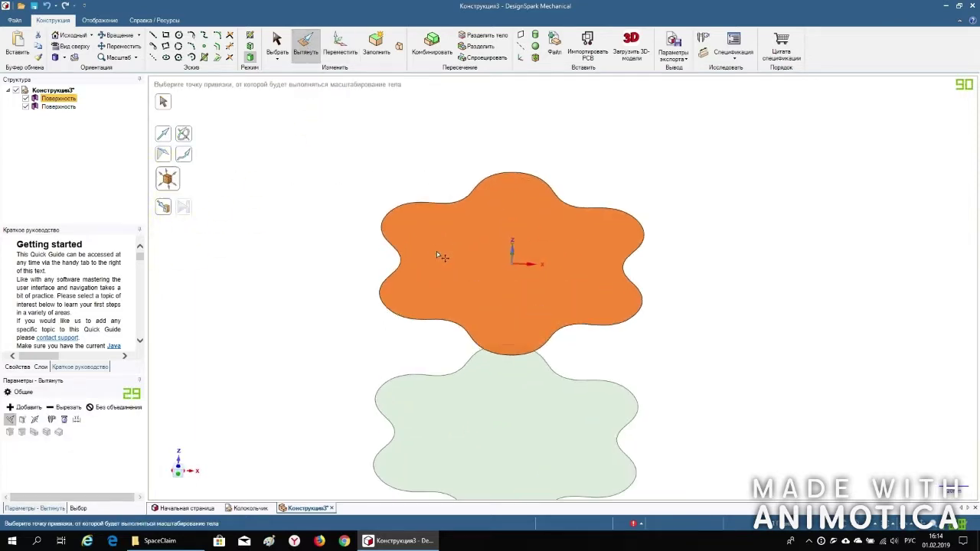
{"action": "left_click", "coordinate": [513, 264]}
{"action": "mouse_move", "coordinate": [676, 297]}
{"action": "left_mouse_down"}
{"action": "mouse_move", "coordinate": [701, 242]}
{"action": "mouse_move", "coordinate": [544, 251]}
{"action": "mouse_move", "coordinate": [546, 204]}
{"action": "left_mouse_up"}
- Start a sketch on the vertical YZ plane through the origin and view it straight on
{"action": "middle_click_drag", "start_coordinate": [444, 215], "coordinate": [310, 277]}
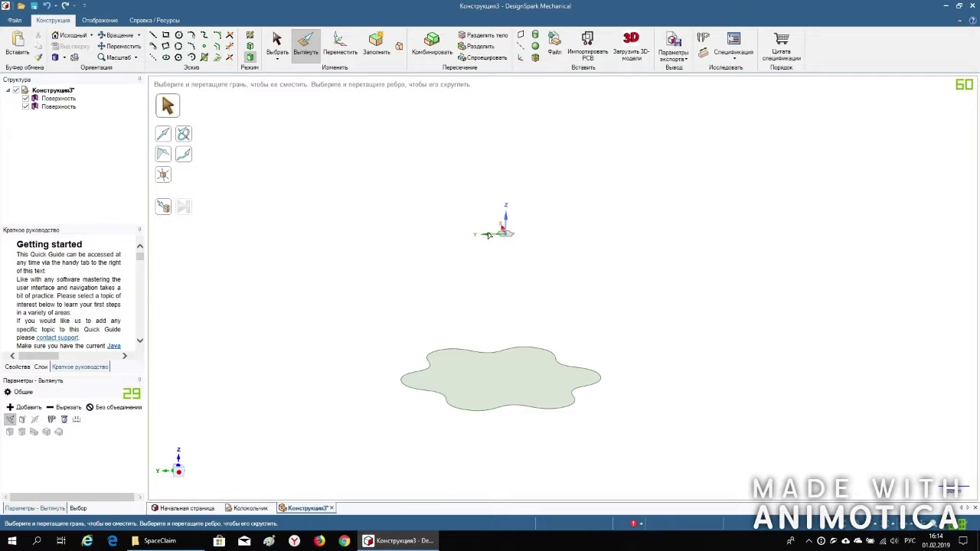
{"action": "key", "text": "s"}
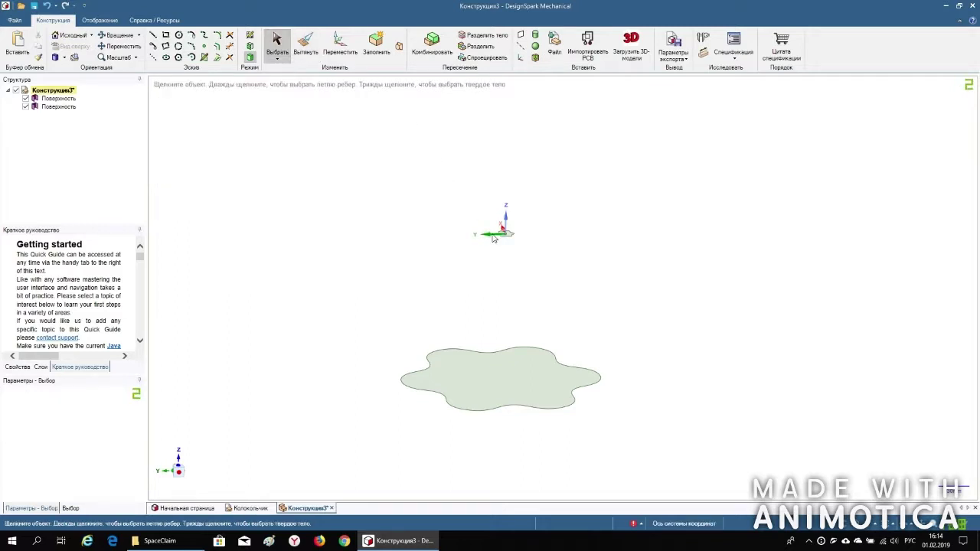
{"action": "left_click", "coordinate": [252, 37]}
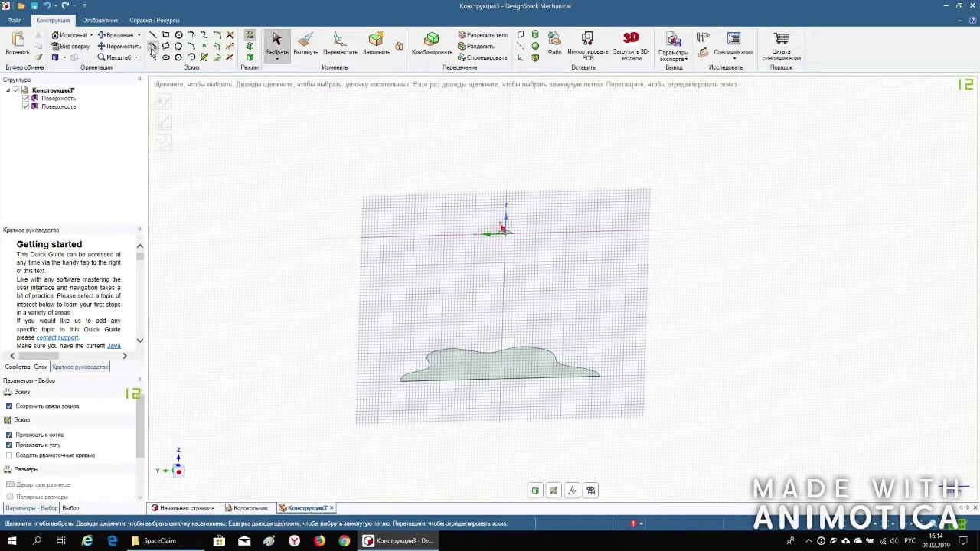
{"action": "left_click", "coordinate": [74, 46]}
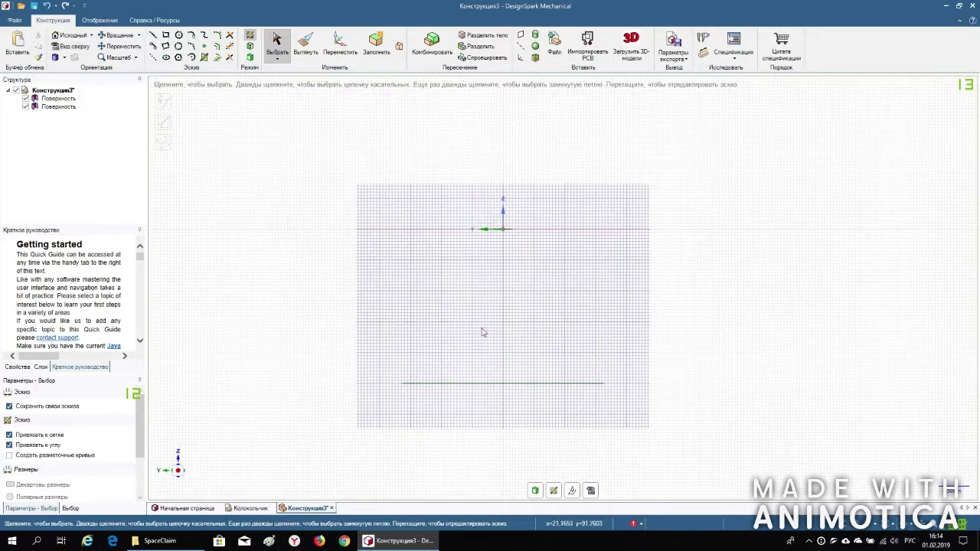
{"action": "scroll", "coordinate": [482, 326], "scroll_direction": "down", "scroll_amount": 2}
{"action": "scroll", "coordinate": [520, 390], "scroll_direction": "up", "scroll_amount": 4}
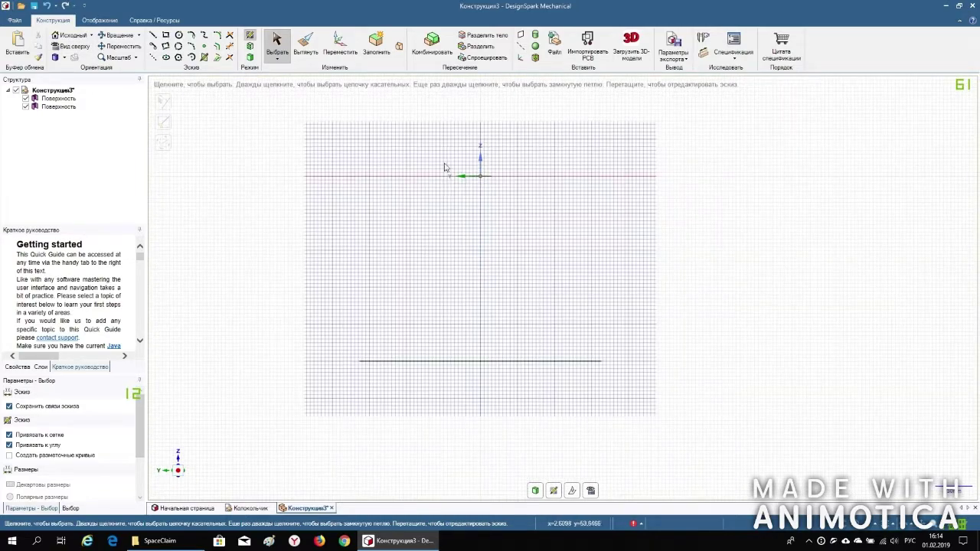
{"action": "scroll", "coordinate": [447, 148], "scroll_direction": "up", "scroll_amount": 1}
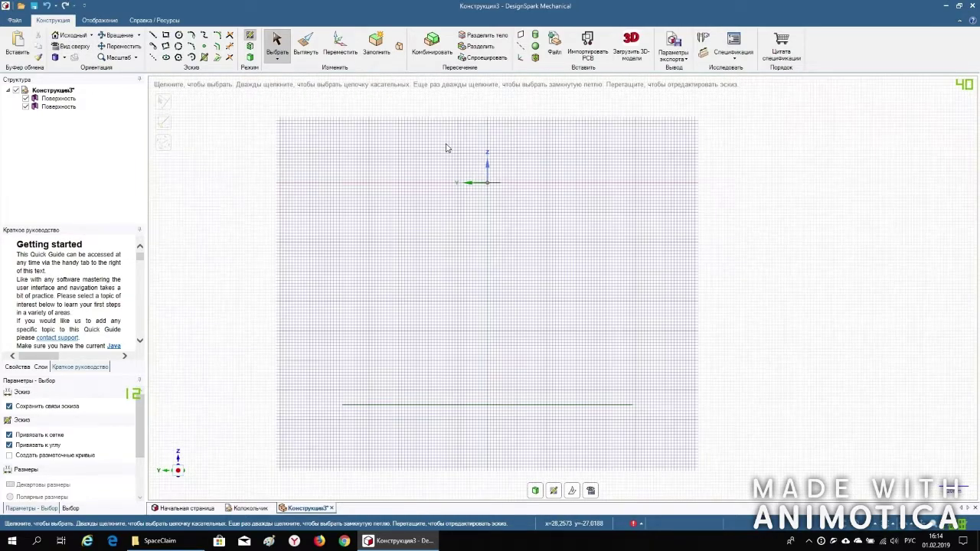
- Draw a bell-shaped spline about 150 mm high from the large lower surface's +Y end to the same-side end of the small upper surface
{"action": "left_click", "coordinate": [204, 36]}
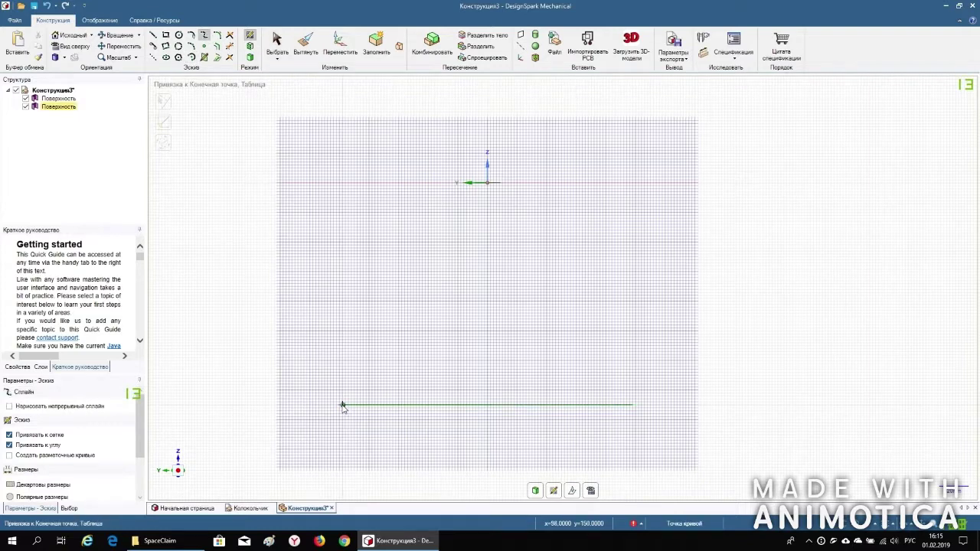
{"action": "left_click", "coordinate": [341, 404]}
{"action": "left_click", "coordinate": [373, 390]}
{"action": "left_click", "coordinate": [400, 312]}
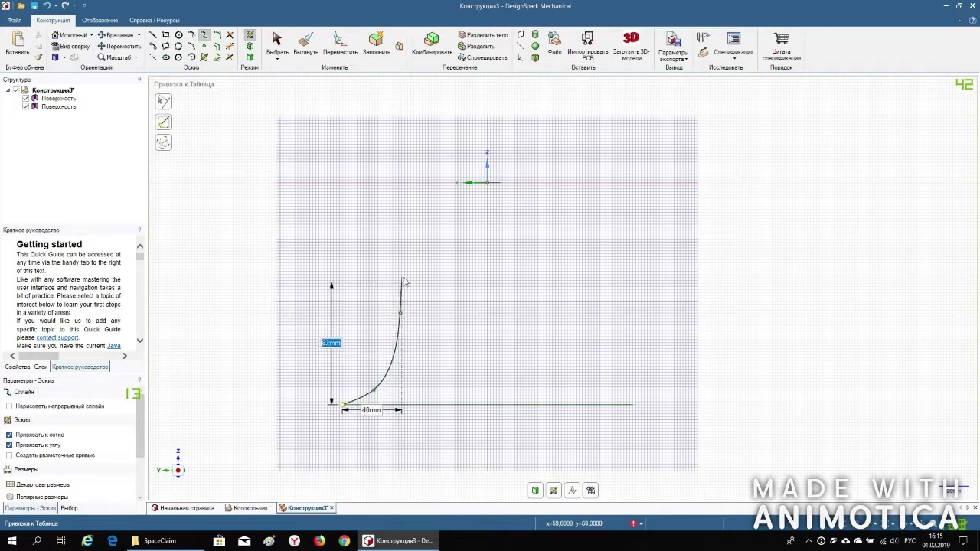
{"action": "left_click", "coordinate": [407, 230]}
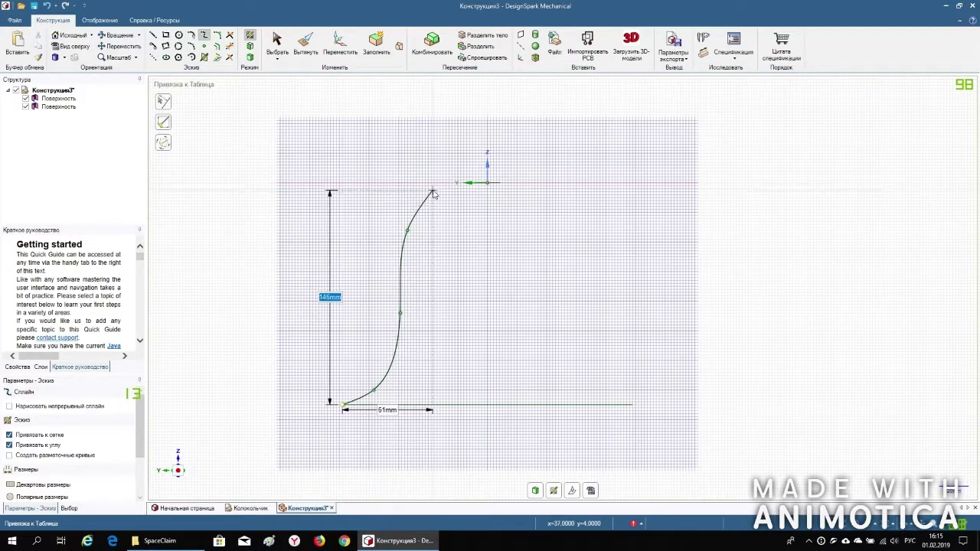
{"action": "scroll", "coordinate": [479, 188], "scroll_direction": "up", "scroll_amount": 3}
{"action": "scroll", "coordinate": [488, 191], "scroll_direction": "up", "scroll_amount": 2}
{"action": "left_click", "coordinate": [515, 186]}
- Reshape the bell spline by moving its control points near the lower rim for a steeper flare and at the upper bend
{"action": "left_click", "coordinate": [277, 42]}
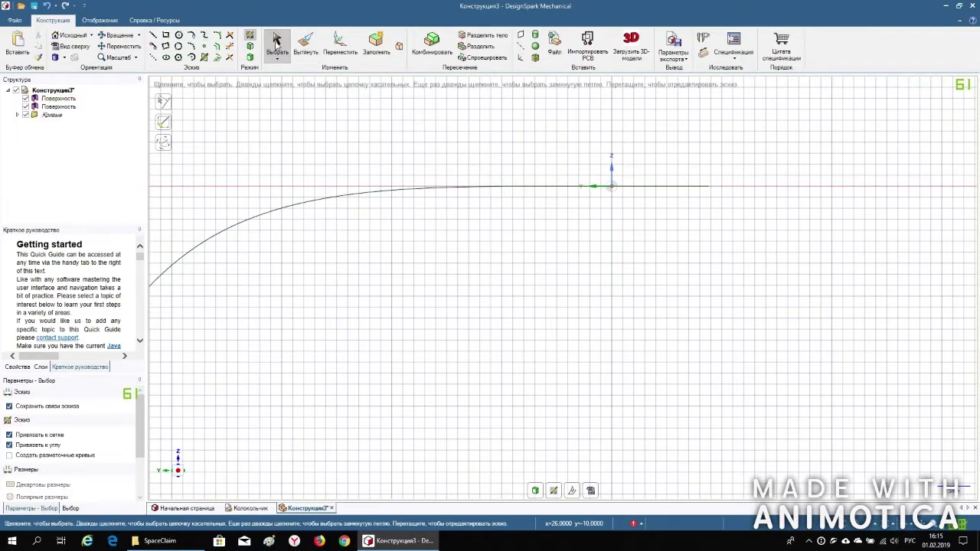
{"action": "scroll", "coordinate": [457, 153], "scroll_direction": "down", "scroll_amount": 3}
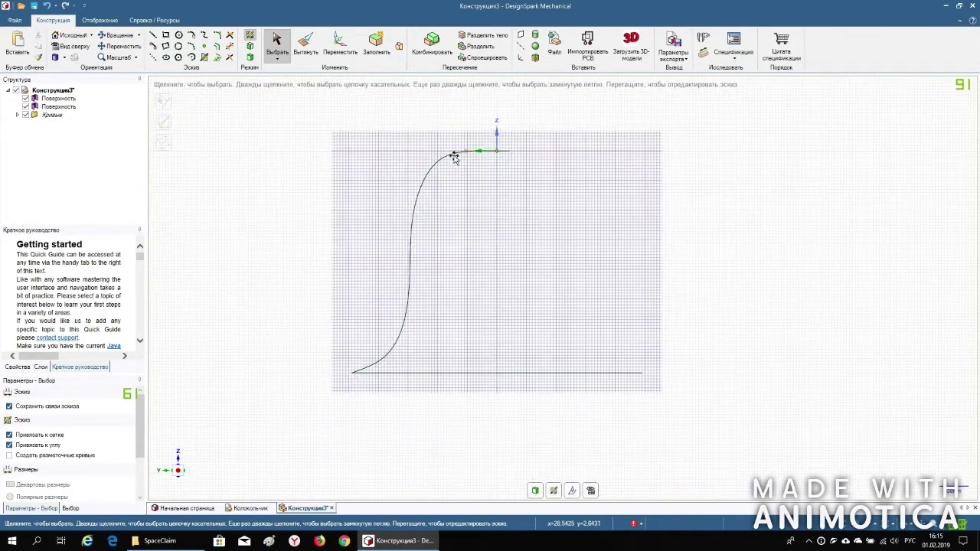
{"action": "left_click", "coordinate": [434, 166]}
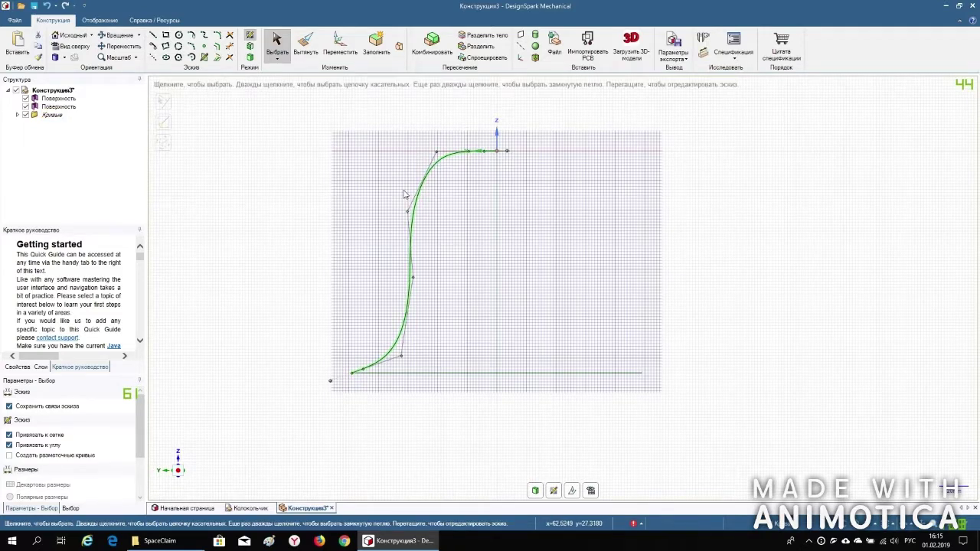
{"action": "scroll", "coordinate": [386, 374], "scroll_direction": "up", "scroll_amount": 2}
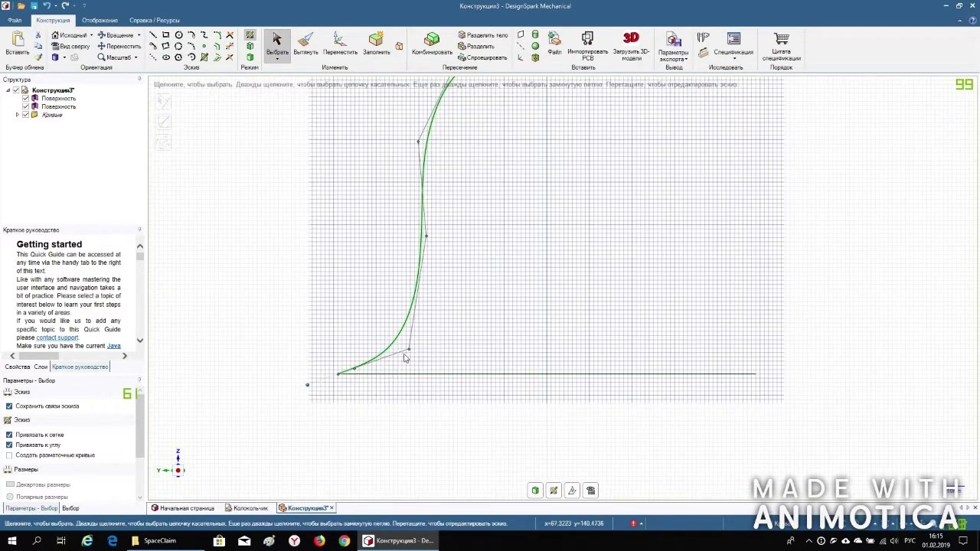
{"action": "left_click_drag", "start_coordinate": [407, 349], "coordinate": [417, 328]}
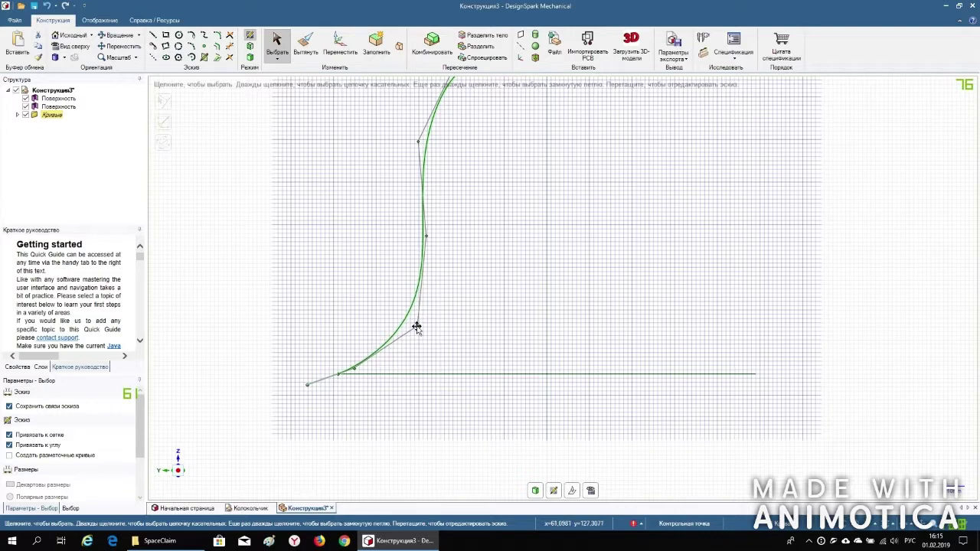
{"action": "scroll", "coordinate": [347, 391], "scroll_direction": "up", "scroll_amount": 5}
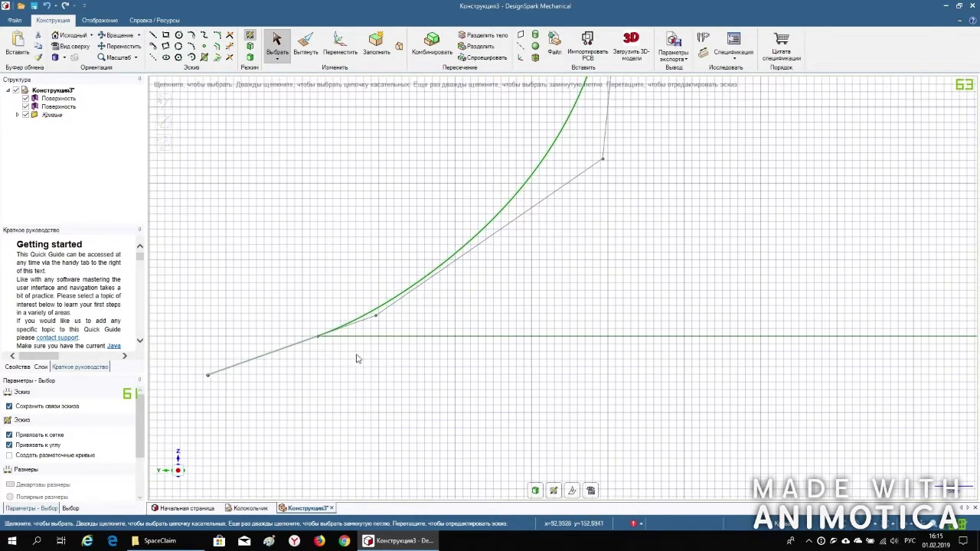
{"action": "left_click_drag", "start_coordinate": [376, 315], "coordinate": [382, 306]}
{"action": "scroll", "coordinate": [350, 395], "scroll_direction": "down", "scroll_amount": 6}
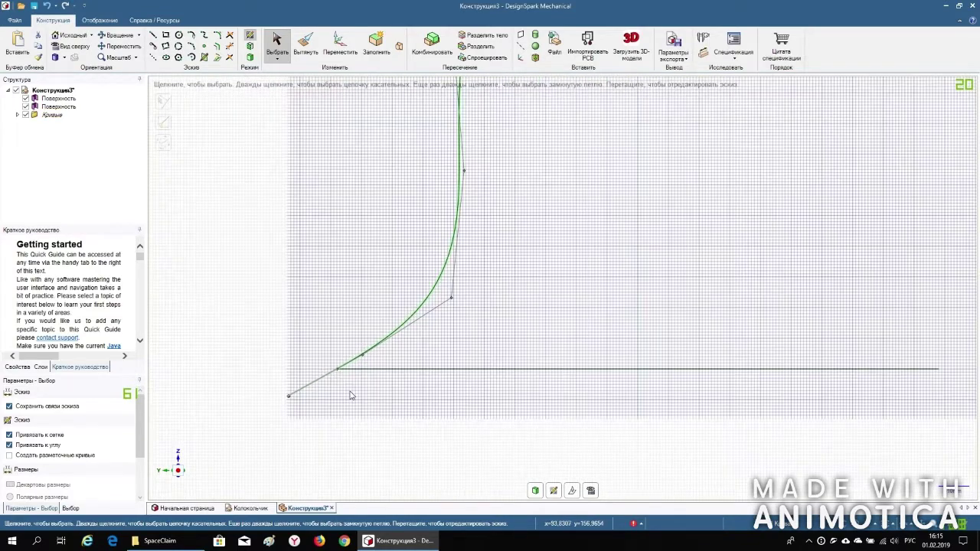
{"action": "left_click_drag", "start_coordinate": [441, 112], "coordinate": [441, 116]}
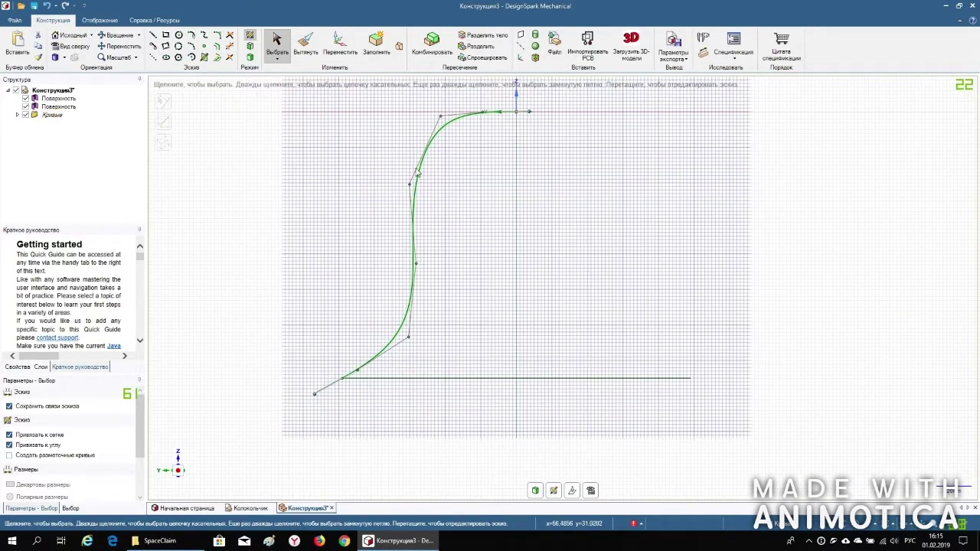
- Fine-tune the bell spline's upper, middle and lower control points for a smoother S-shaped profile, and return to 3D mode
{"action": "left_click_drag", "start_coordinate": [407, 184], "coordinate": [414, 178]}
{"action": "left_click_drag", "start_coordinate": [439, 115], "coordinate": [448, 117]}
{"action": "left_click_drag", "start_coordinate": [409, 337], "coordinate": [385, 344]}
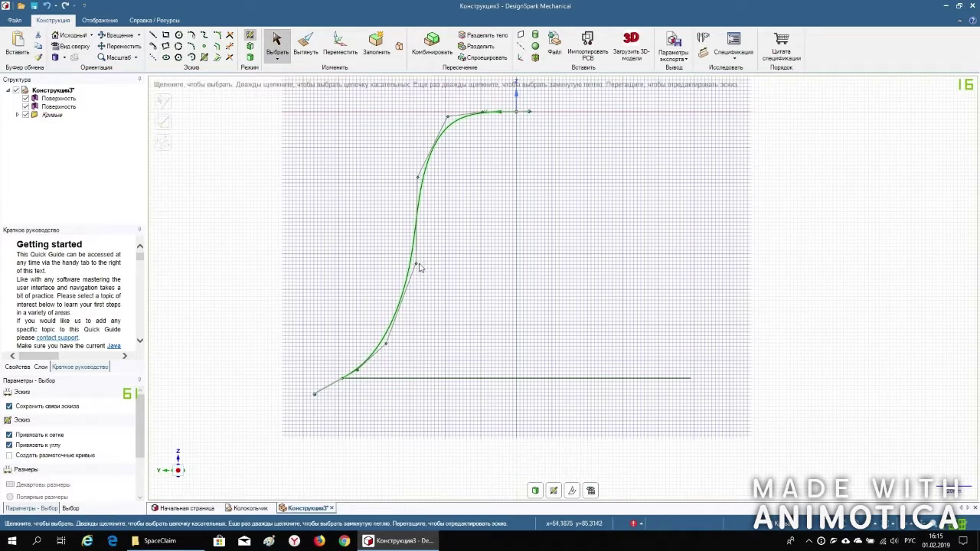
{"action": "left_click_drag", "start_coordinate": [416, 265], "coordinate": [412, 274]}
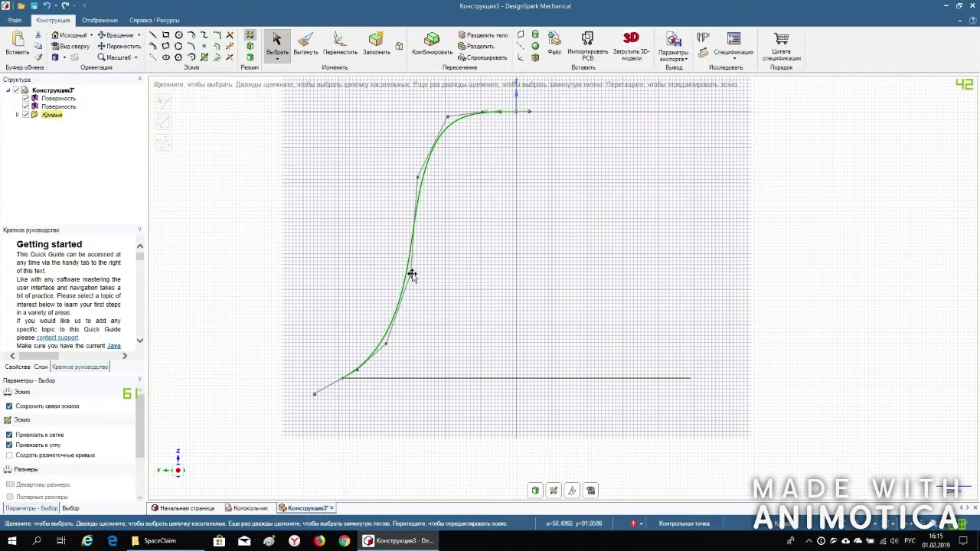
{"action": "left_click_drag", "start_coordinate": [417, 178], "coordinate": [410, 180]}
{"action": "left_click_drag", "start_coordinate": [448, 116], "coordinate": [440, 118]}
{"action": "left_click", "coordinate": [384, 116]}
{"action": "scroll", "coordinate": [386, 139], "scroll_direction": "down", "scroll_amount": 1}
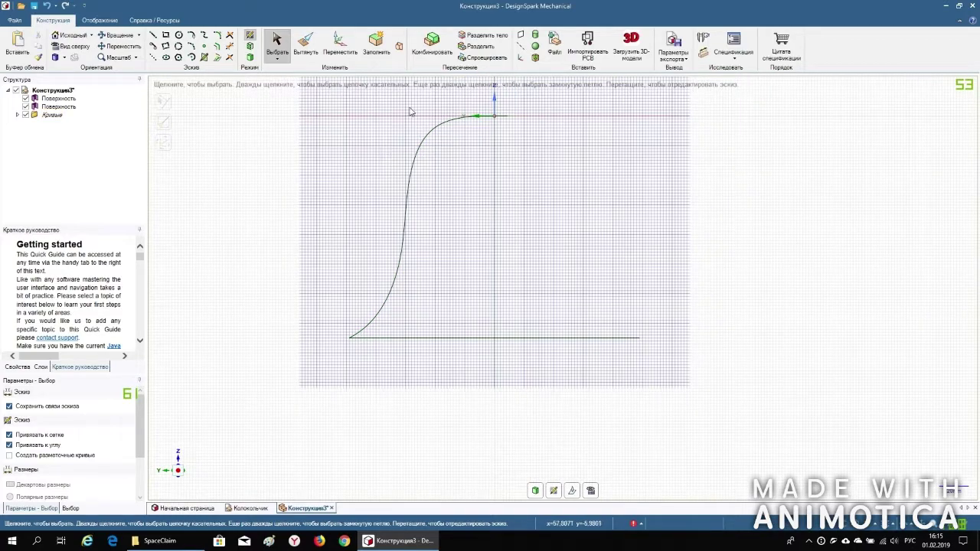
{"action": "scroll", "coordinate": [409, 112], "scroll_direction": "up", "scroll_amount": 1}
{"action": "middle_click_drag", "start_coordinate": [429, 139], "coordinate": [416, 191]}
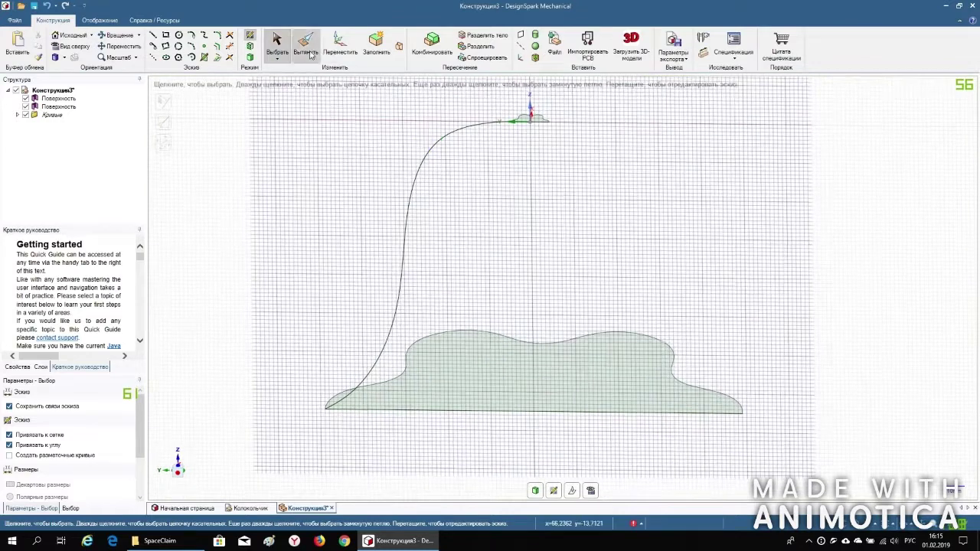
{"action": "left_click", "coordinate": [250, 58]}
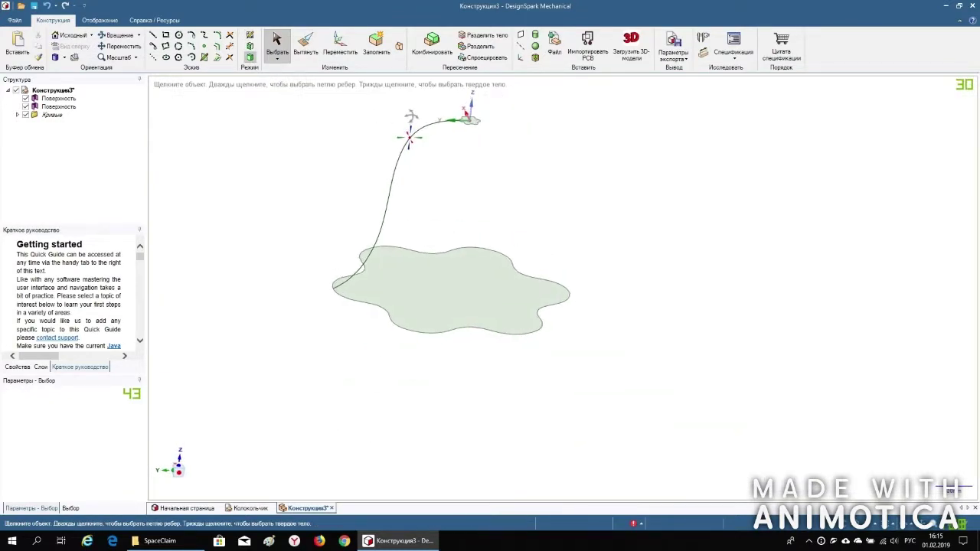
- Use Move with pattern creation to repeat the bell spline around the vertical axis through the small upper surface, six curves spaced 60° apart
{"action": "left_click", "coordinate": [340, 46]}
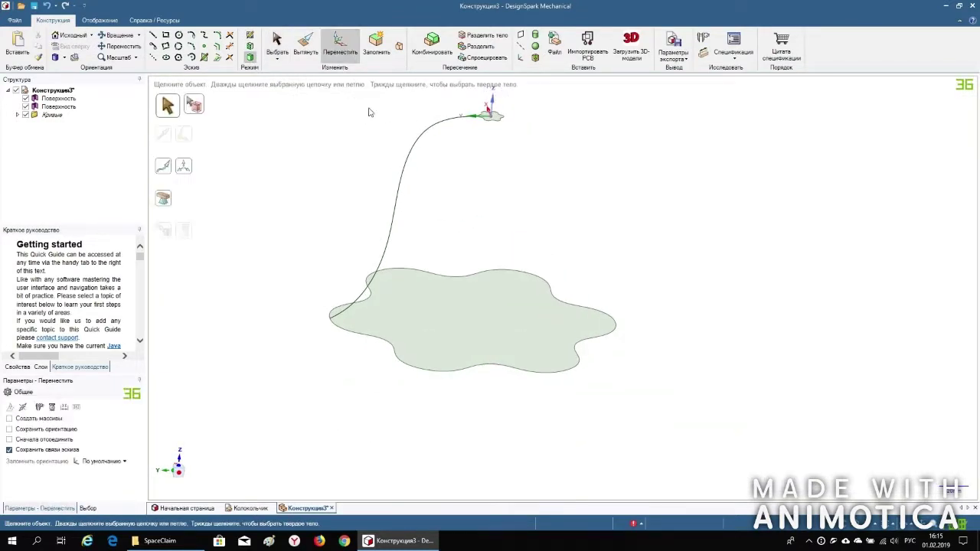
{"action": "left_click", "coordinate": [406, 171]}
{"action": "scroll", "coordinate": [328, 193], "scroll_direction": "down", "scroll_amount": 3}
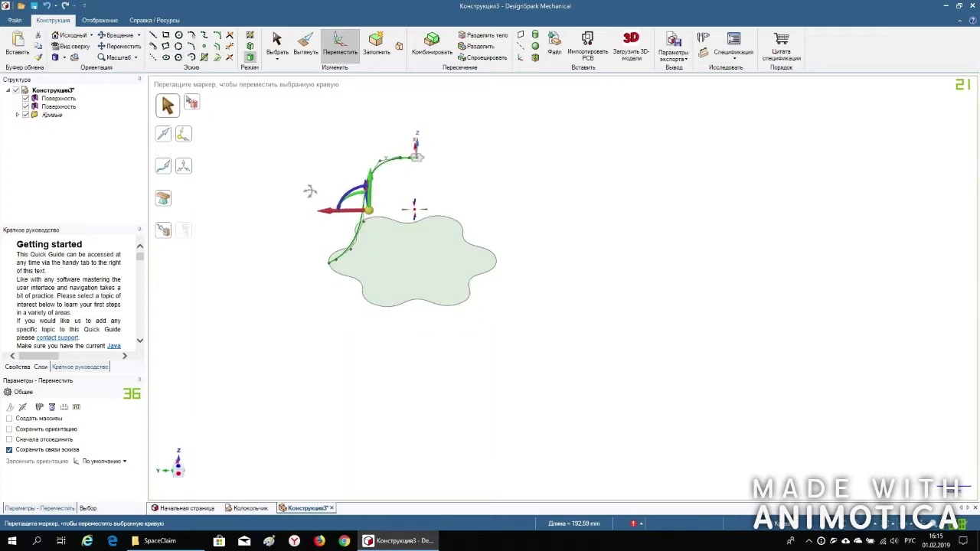
{"action": "left_click_drag", "start_coordinate": [369, 217], "coordinate": [416, 158]}
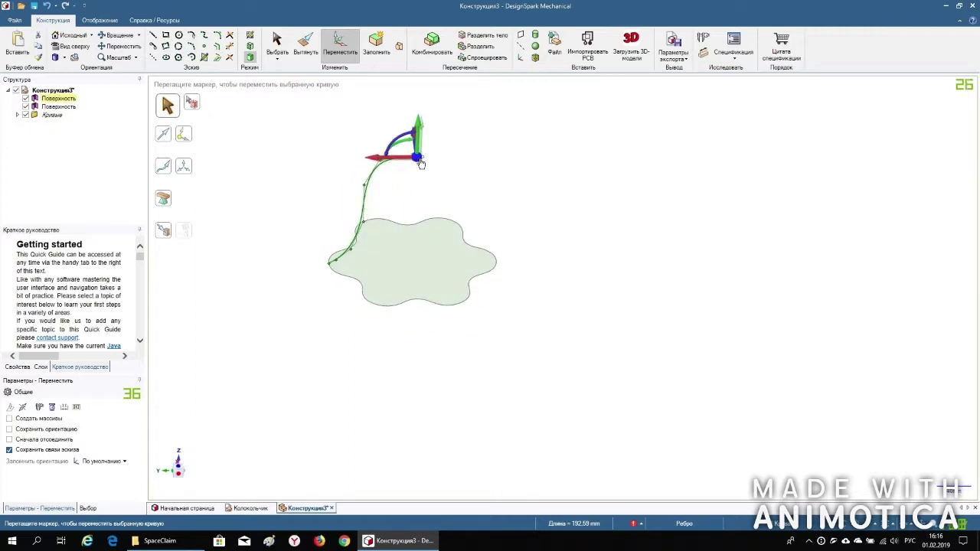
{"action": "middle_click_drag", "start_coordinate": [419, 161], "coordinate": [484, 253]}
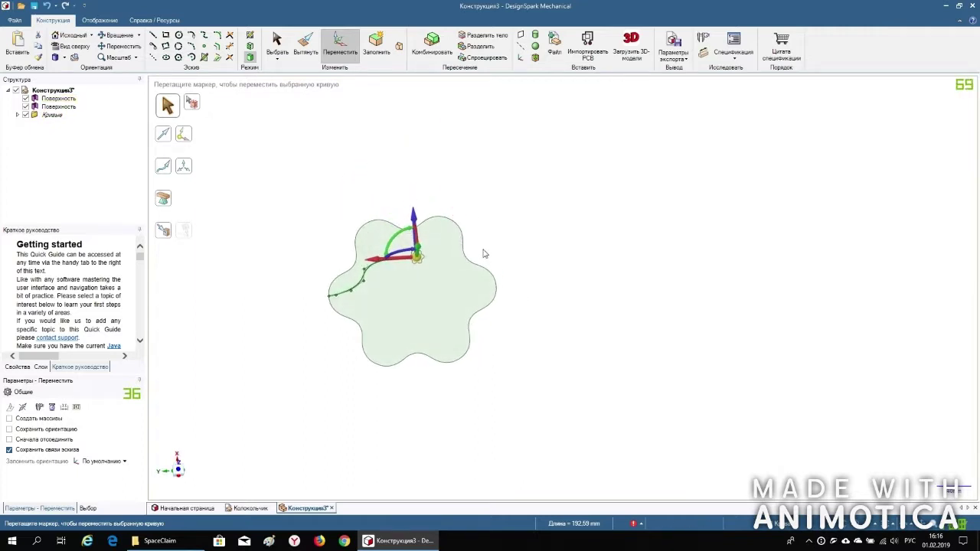
{"action": "left_click", "coordinate": [9, 418]}
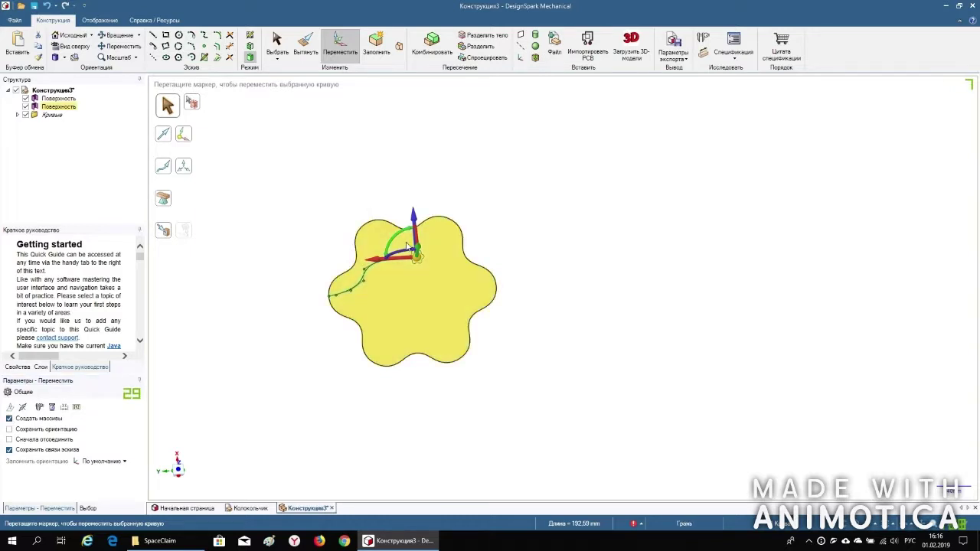
{"action": "left_click_drag", "start_coordinate": [395, 239], "coordinate": [383, 256]}
{"action": "type", "text": "6"}
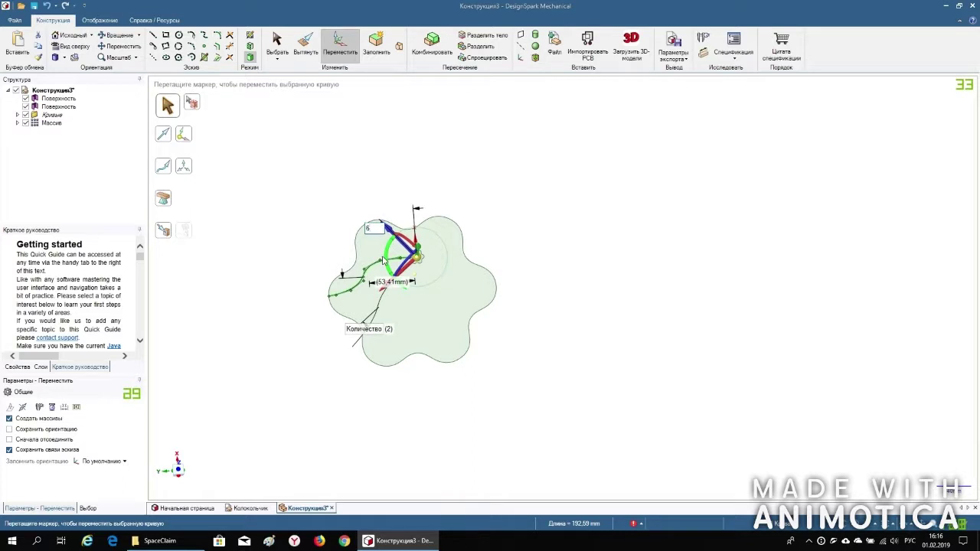
{"action": "type", "text": "0"}
{"action": "key", "text": "Return"}
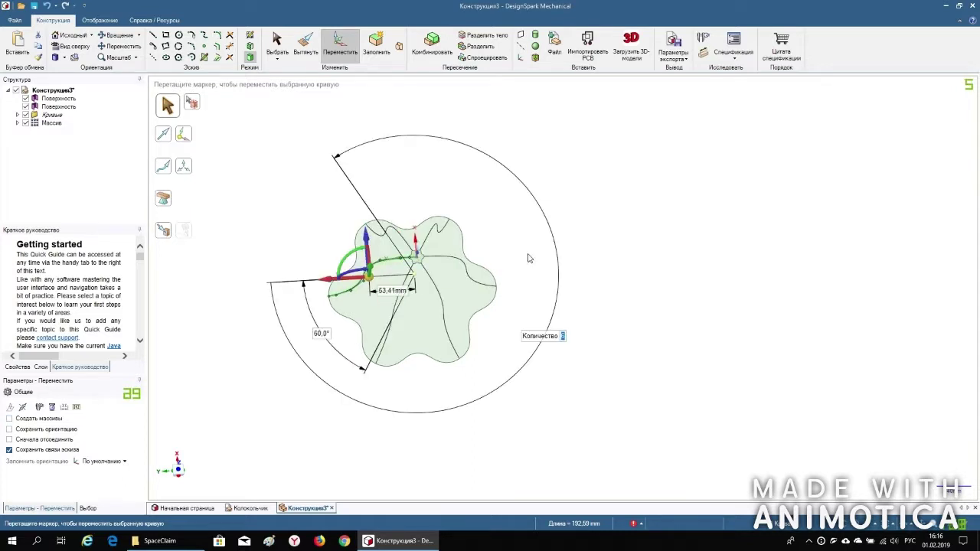
- Start a Blend between the large lower flower surface and the small upper one
{"action": "middle_click_drag", "start_coordinate": [595, 243], "coordinate": [557, 170]}
{"action": "left_click", "coordinate": [398, 47]}
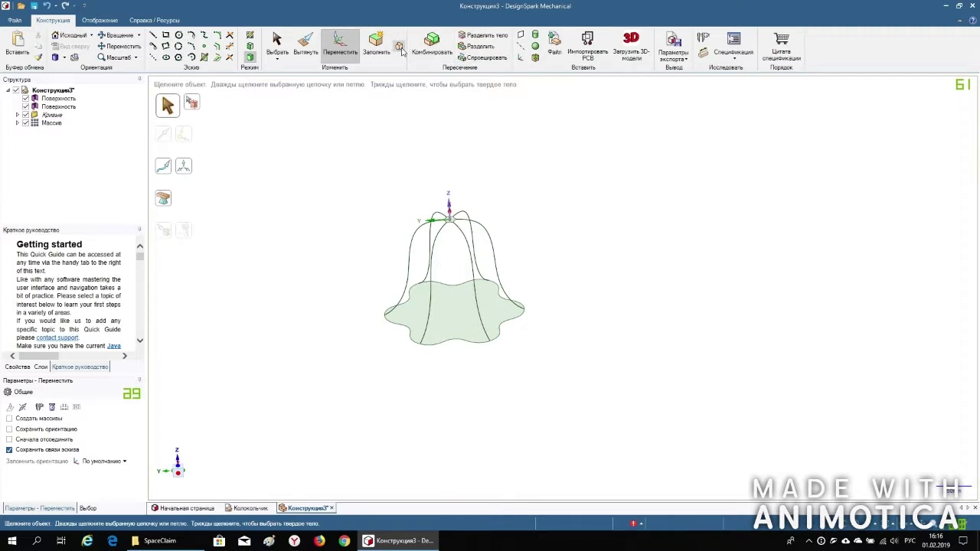
{"action": "left_click", "coordinate": [453, 324]}
{"action": "scroll", "coordinate": [417, 218], "scroll_direction": "up", "scroll_amount": 4}
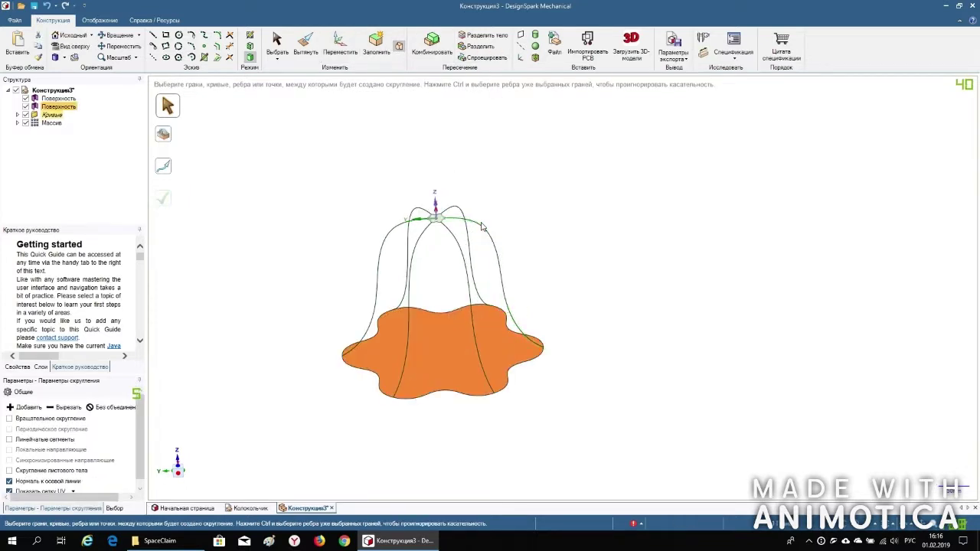
{"action": "scroll", "coordinate": [415, 215], "scroll_direction": "up", "scroll_amount": 1}
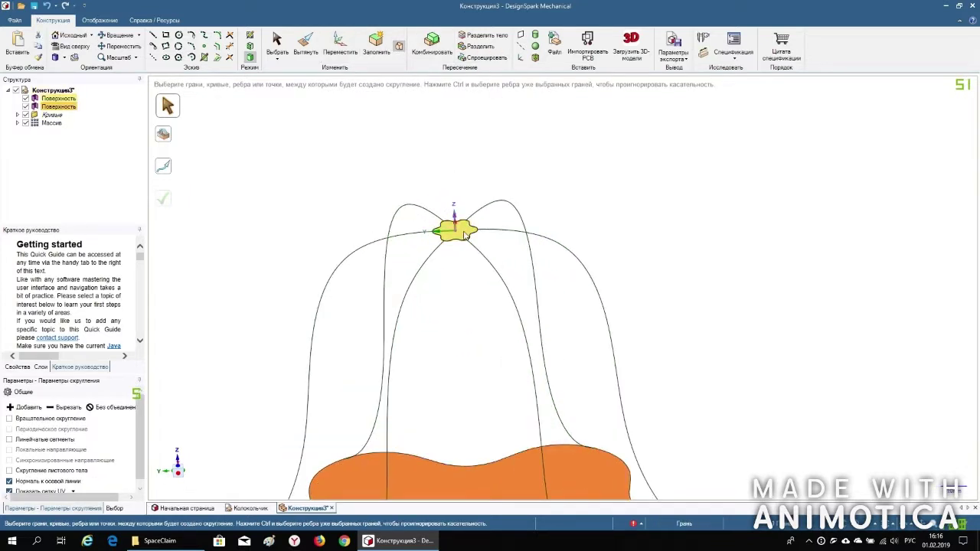
{"action": "left_click", "coordinate": [465, 236]}
{"action": "scroll", "coordinate": [503, 172], "scroll_direction": "down", "scroll_amount": 3}
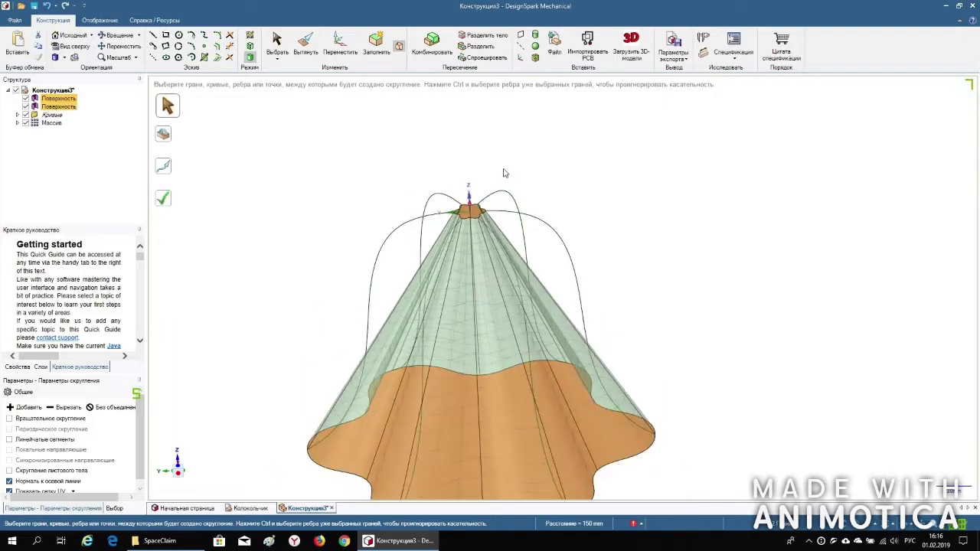
- Add all six patterned splines as guide curves for the blend and complete the bell-shaped solid
{"action": "left_click", "coordinate": [167, 139]}
{"action": "middle_click_drag", "start_coordinate": [442, 120], "coordinate": [447, 143]}
{"action": "left_click", "coordinate": [454, 202]}
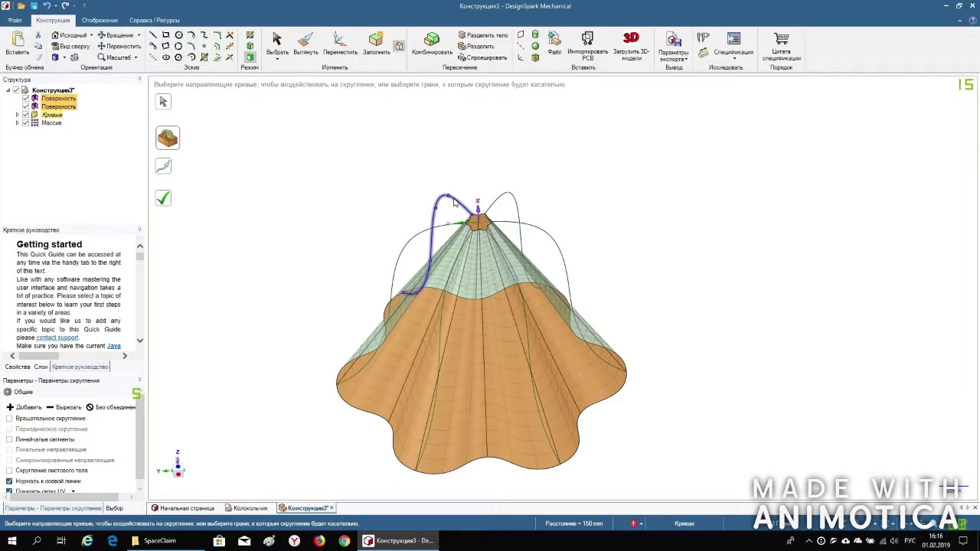
{"action": "left_click", "coordinate": [503, 197]}
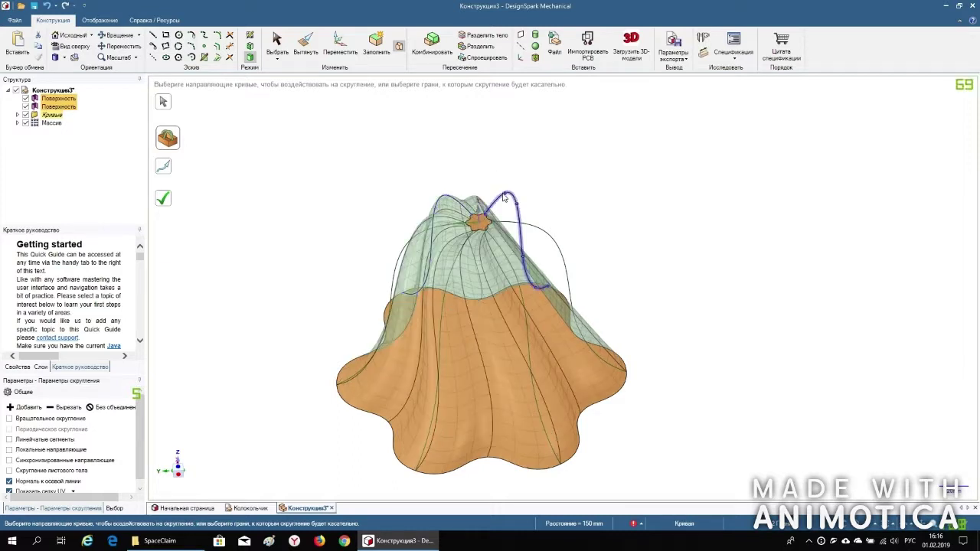
{"action": "left_click", "coordinate": [545, 230]}
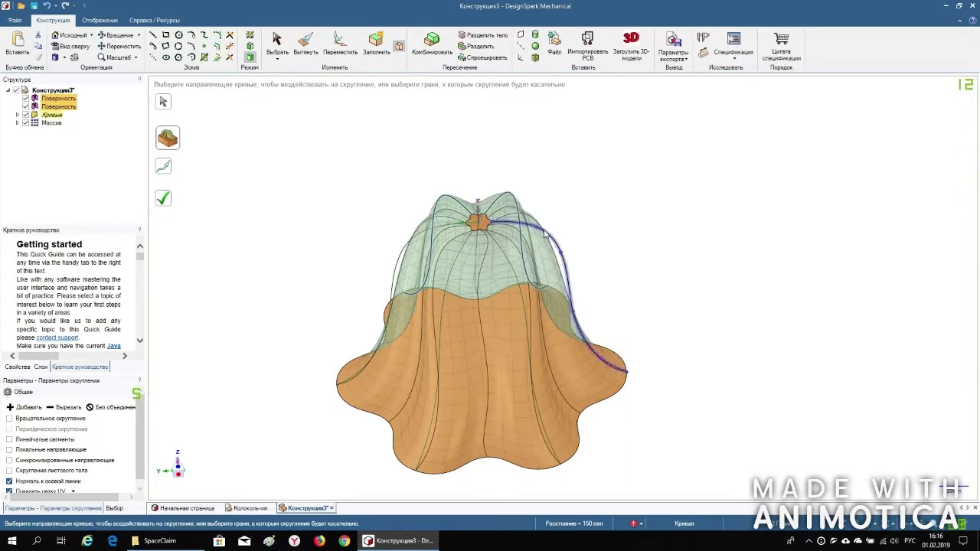
{"action": "left_click", "coordinate": [512, 264]}
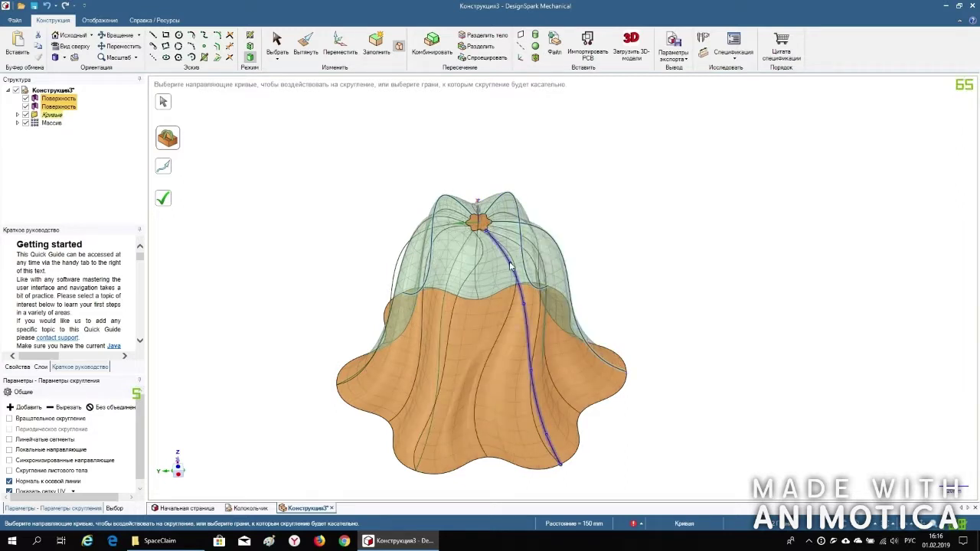
{"action": "left_click", "coordinate": [460, 261]}
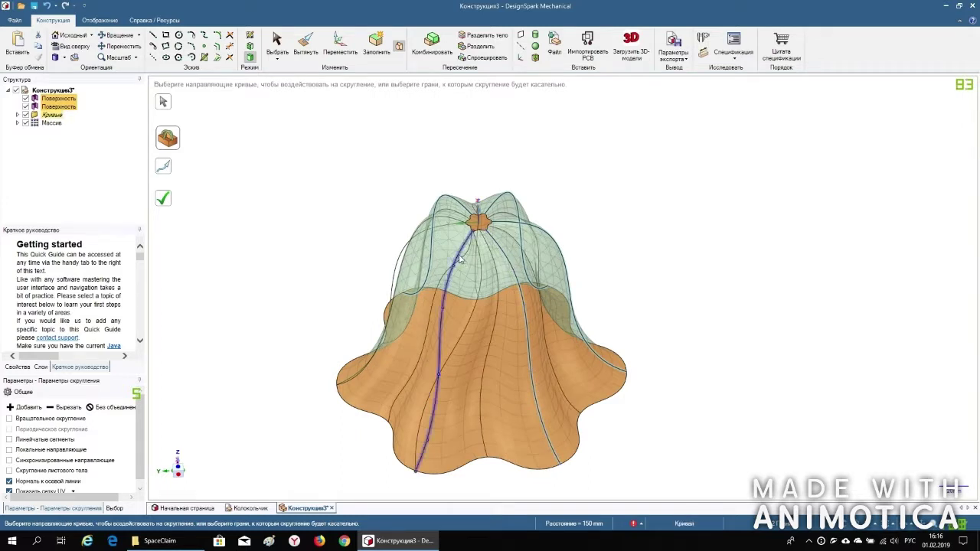
{"action": "left_click", "coordinate": [412, 241]}
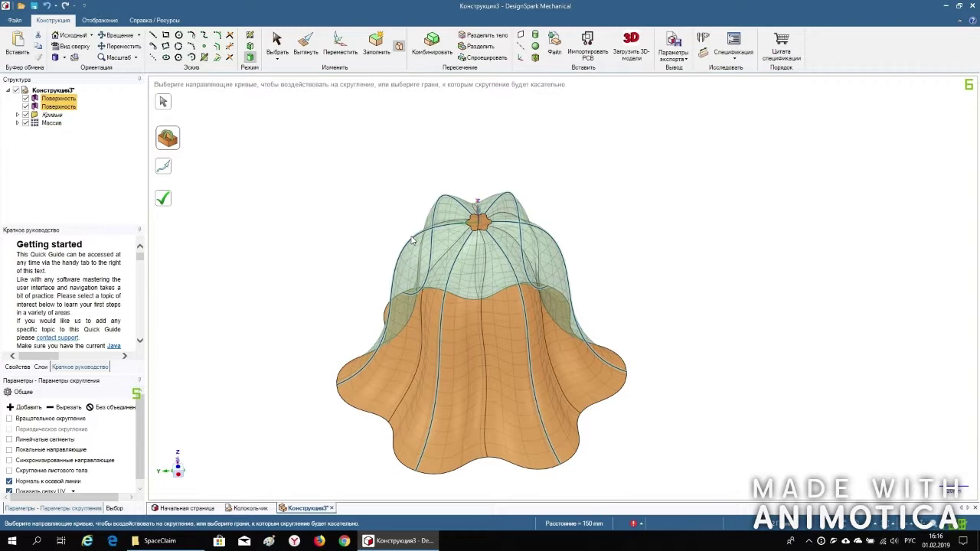
{"action": "left_click", "coordinate": [166, 201]}
- Hide the curves and the pattern in the structure tree, leaving only the solid bell body displayed
{"action": "middle_click_drag", "start_coordinate": [581, 224], "coordinate": [698, 202]}
{"action": "left_click", "coordinate": [26, 115]}
{"action": "left_click", "coordinate": [25, 106]}
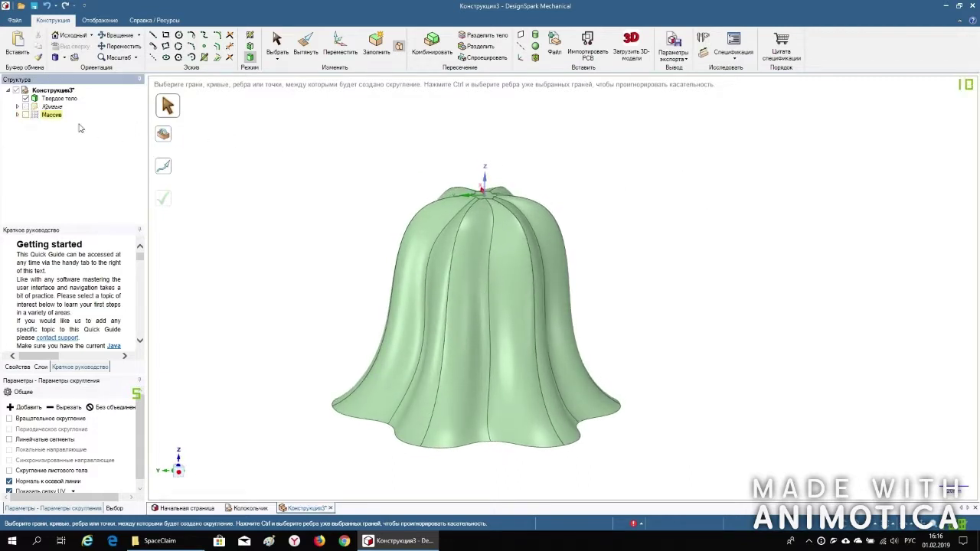
- Shell the bell solid with a 1 mm wall thickness, opening its large flat bottom face
{"action": "middle_click_drag", "start_coordinate": [304, 201], "coordinate": [667, 154]}
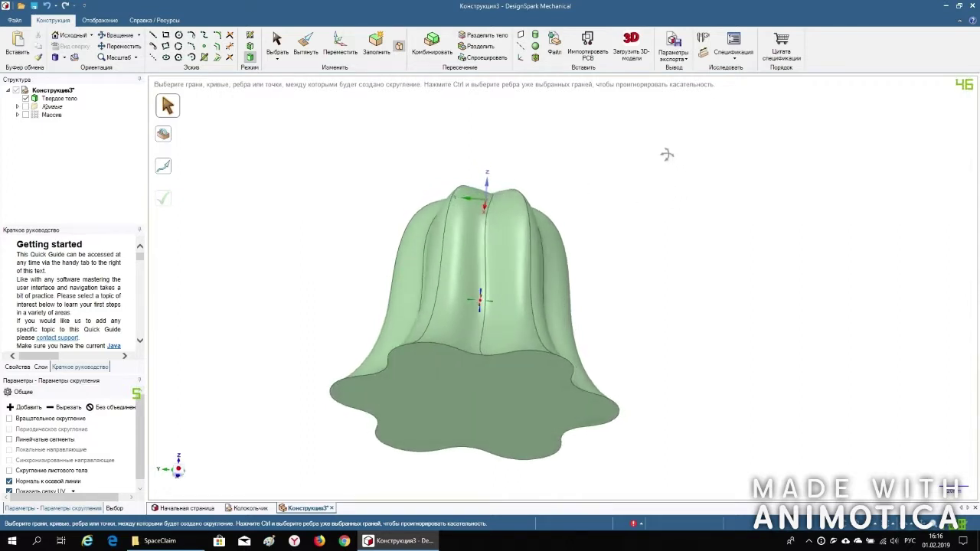
{"action": "left_click", "coordinate": [534, 58]}
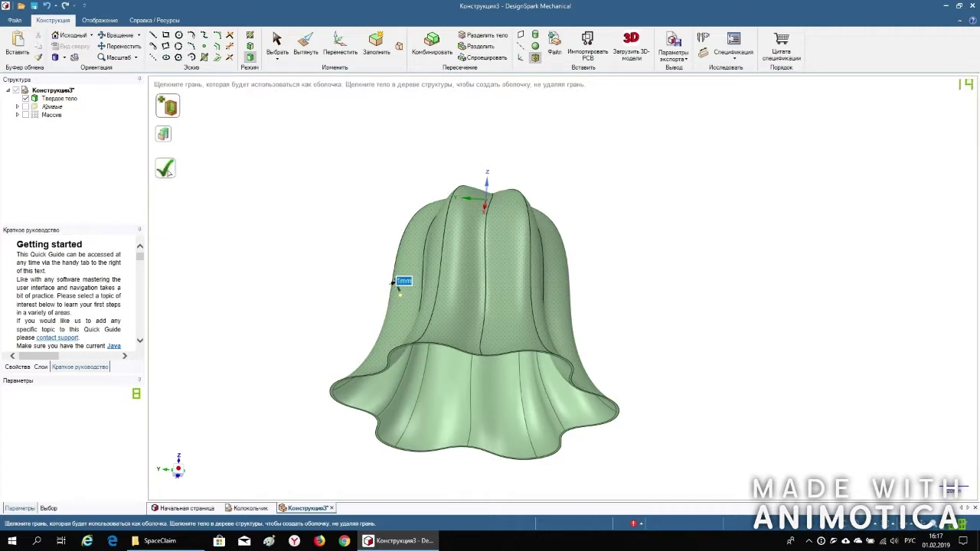
{"action": "left_click", "coordinate": [277, 42]}
- Select the bell's faces on the -X half together with the small top face and set their 1 mm offset relation to Нет
{"action": "middle_click_drag", "start_coordinate": [582, 136], "coordinate": [585, 310]}
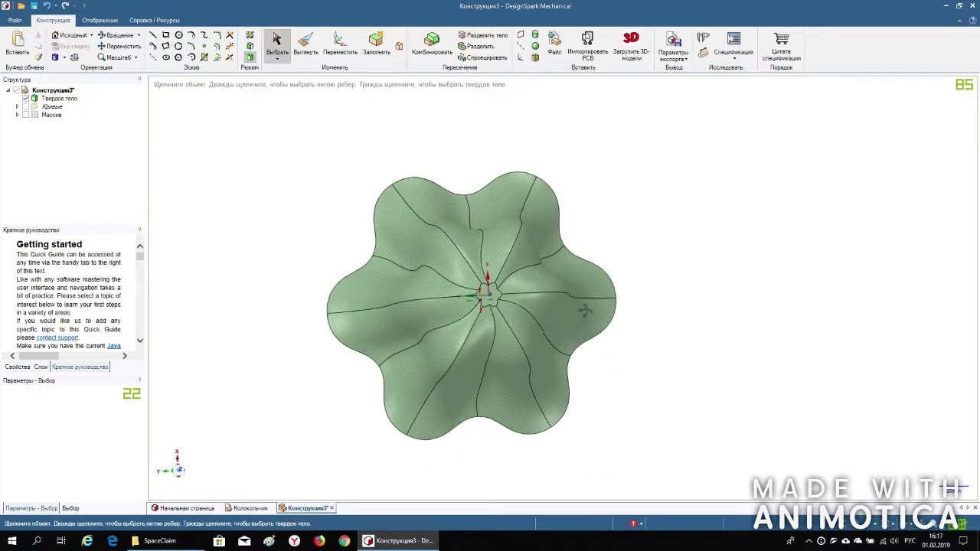
{"action": "scroll", "coordinate": [402, 207], "scroll_direction": "down", "scroll_amount": 3}
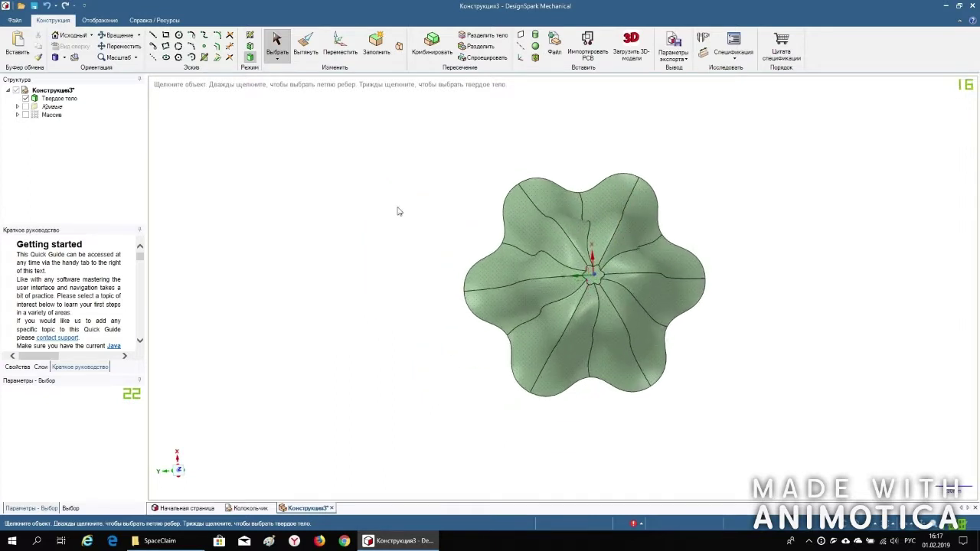
{"action": "scroll", "coordinate": [456, 243], "scroll_direction": "up", "scroll_amount": 3}
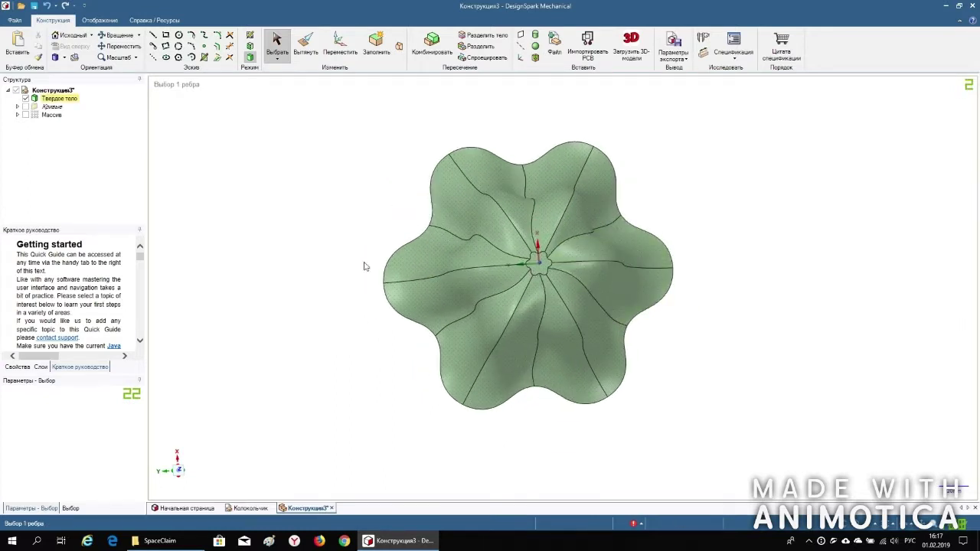
{"action": "left_click_drag", "start_coordinate": [322, 250], "coordinate": [744, 449]}
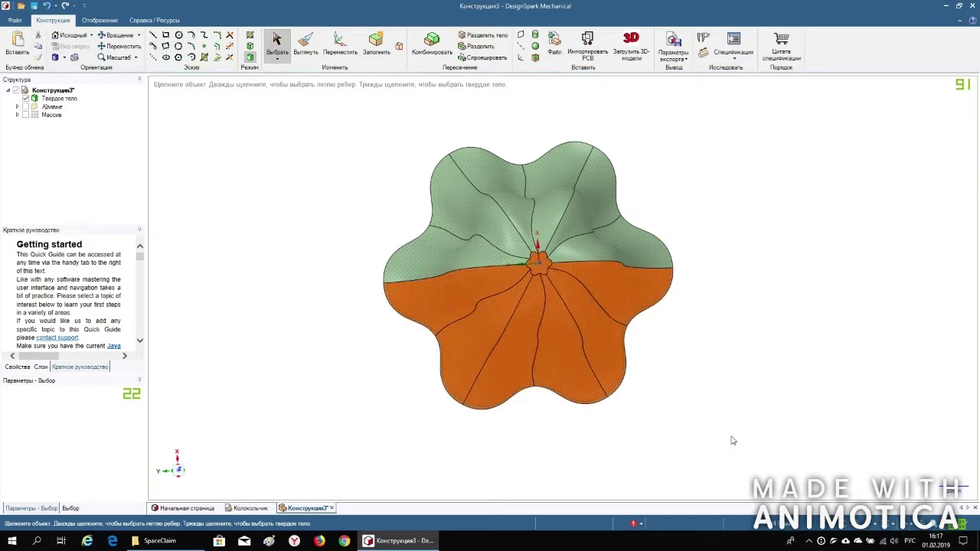
{"action": "right_click", "coordinate": [589, 318]}
{"action": "left_click", "coordinate": [636, 340]}
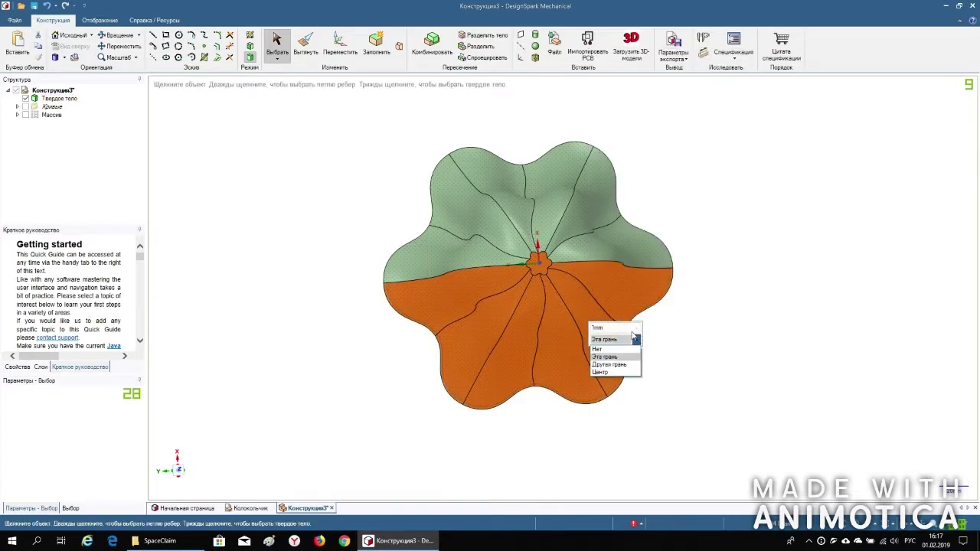
{"action": "left_click", "coordinate": [604, 349]}
{"action": "left_click", "coordinate": [351, 212]}
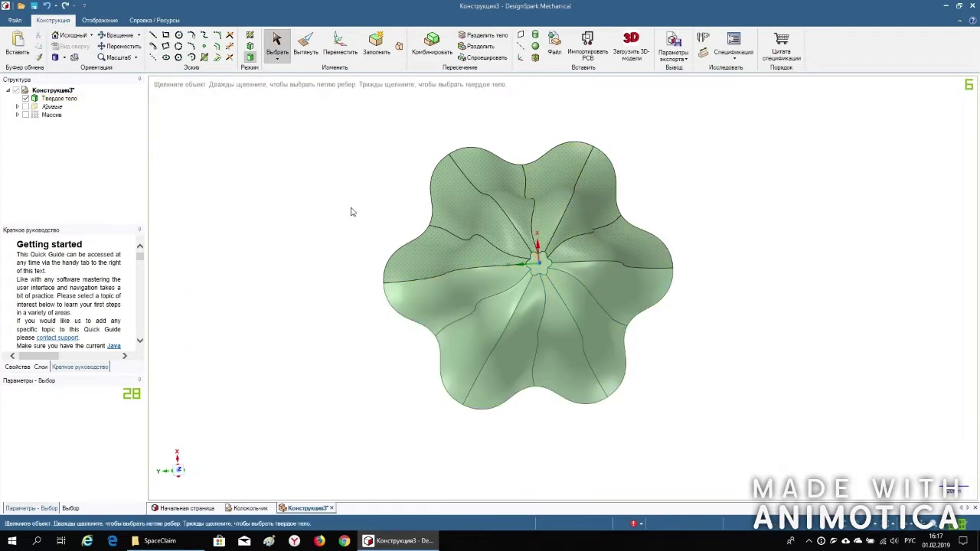
- Select the remaining faces on the bell's +X half and set their 1 mm offset relation to Нет
{"action": "left_click_drag", "start_coordinate": [320, 273], "coordinate": [701, 121]}
{"action": "left_click", "coordinate": [306, 234]}
{"action": "left_click_drag", "start_coordinate": [340, 101], "coordinate": [720, 298]}
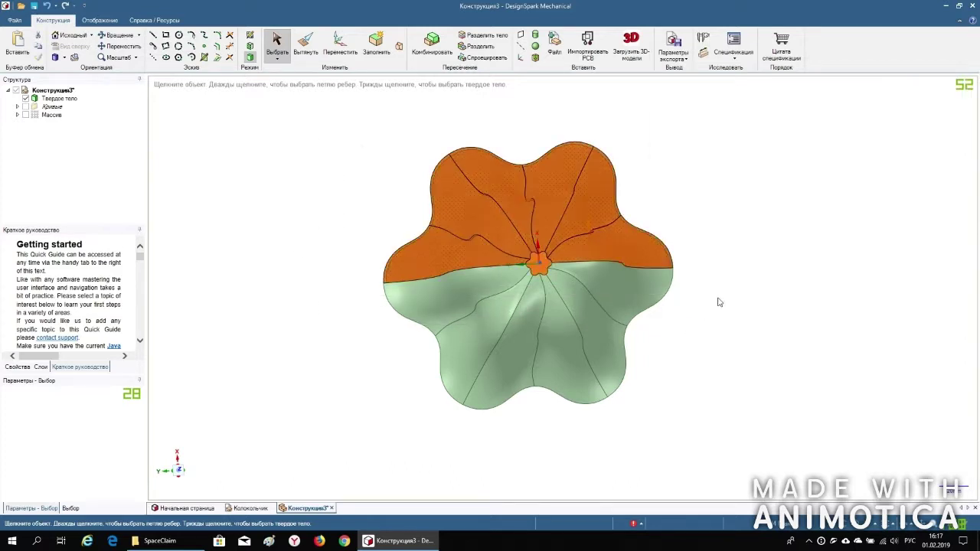
{"action": "right_click", "coordinate": [553, 220]}
{"action": "left_click", "coordinate": [602, 207]}
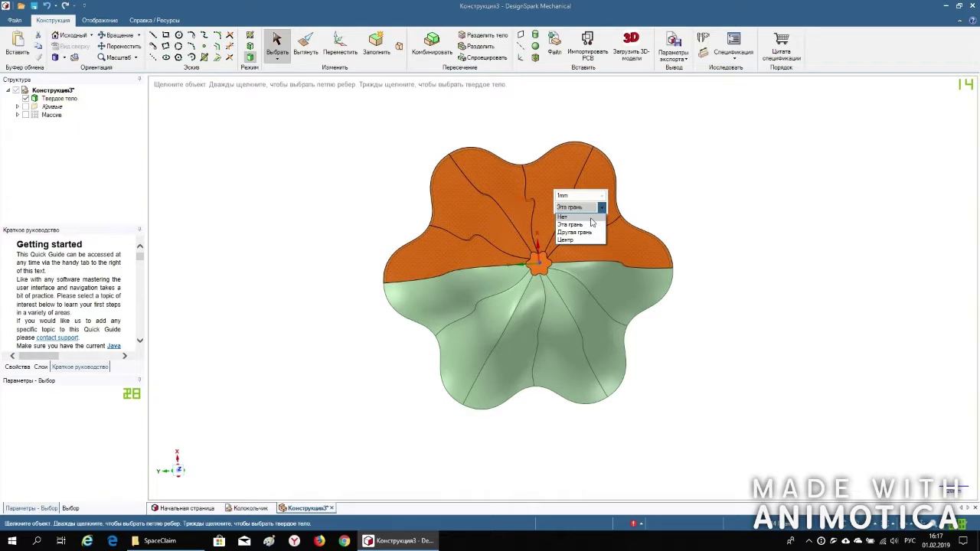
{"action": "left_click", "coordinate": [257, 219]}
- Examine the shelled bell from several angles and compare it with the model in the Колокольчик document
{"action": "middle_click_drag", "start_coordinate": [332, 333], "coordinate": [330, 141]}
{"action": "middle_click_drag", "start_coordinate": [306, 220], "coordinate": [306, 322]}
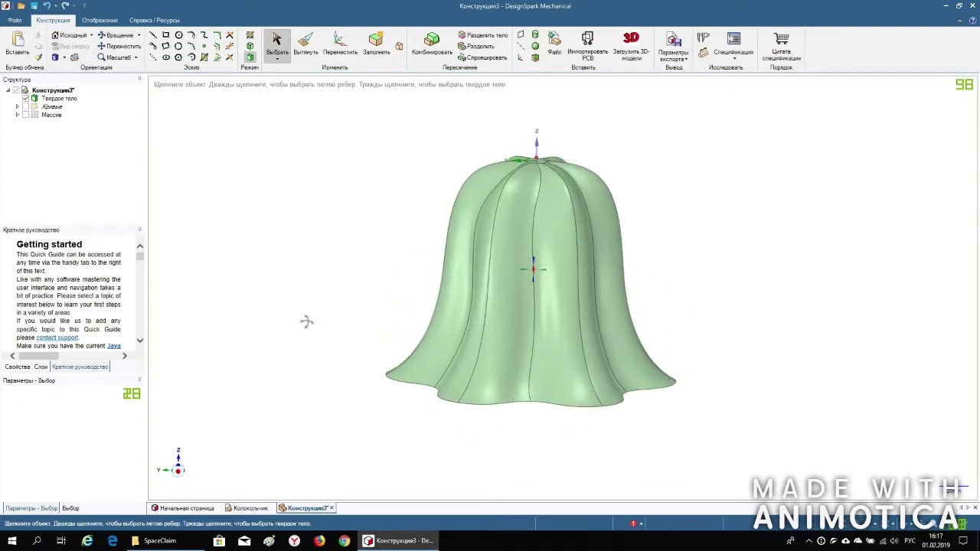
{"action": "left_click", "coordinate": [250, 508]}
{"action": "left_click", "coordinate": [306, 509]}
{"action": "middle_click_drag", "start_coordinate": [325, 361], "coordinate": [335, 245]}
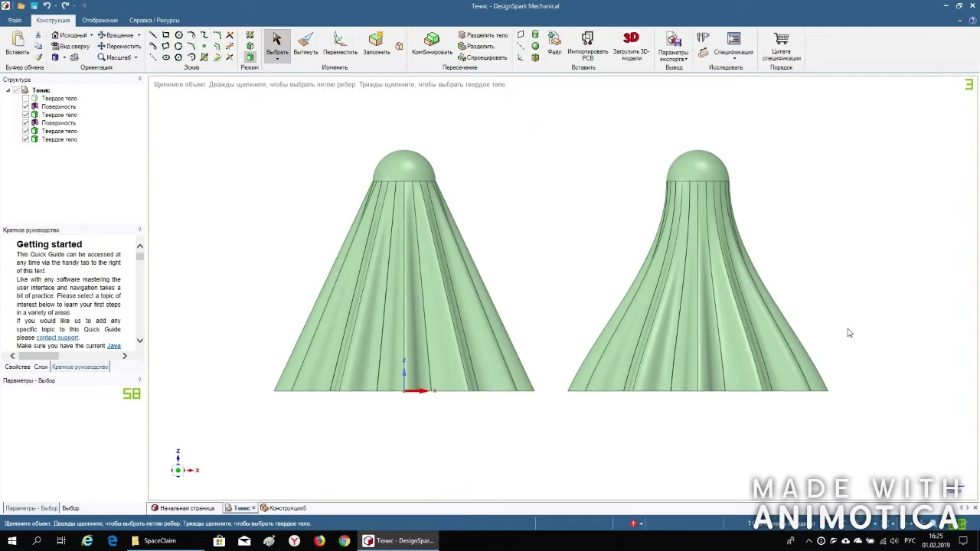
- Examine the two fluted, dome-topped bodies in the Тенис document from tilted viewpoints
{"action": "middle_click_drag", "start_coordinate": [848, 332], "coordinate": [855, 160]}
{"action": "middle_click_drag", "start_coordinate": [868, 295], "coordinate": [885, 170]}
{"action": "middle_click_drag", "start_coordinate": [883, 327], "coordinate": [895, 140]}
{"action": "middle_click_drag", "start_coordinate": [880, 261], "coordinate": [890, 221]}
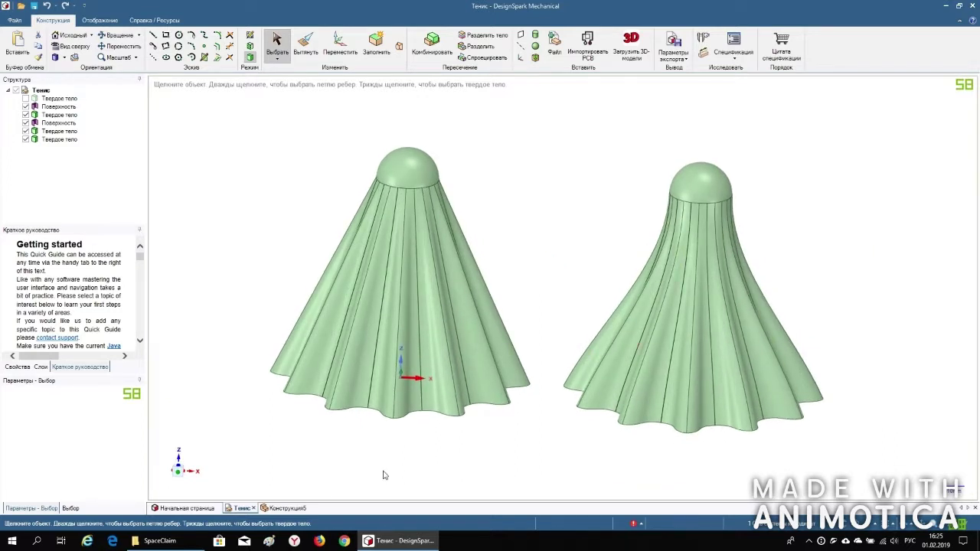
- Switch to the Конструкция5 document and sketch a 100 mm diameter circle centred on the origin
{"action": "left_click", "coordinate": [301, 508]}
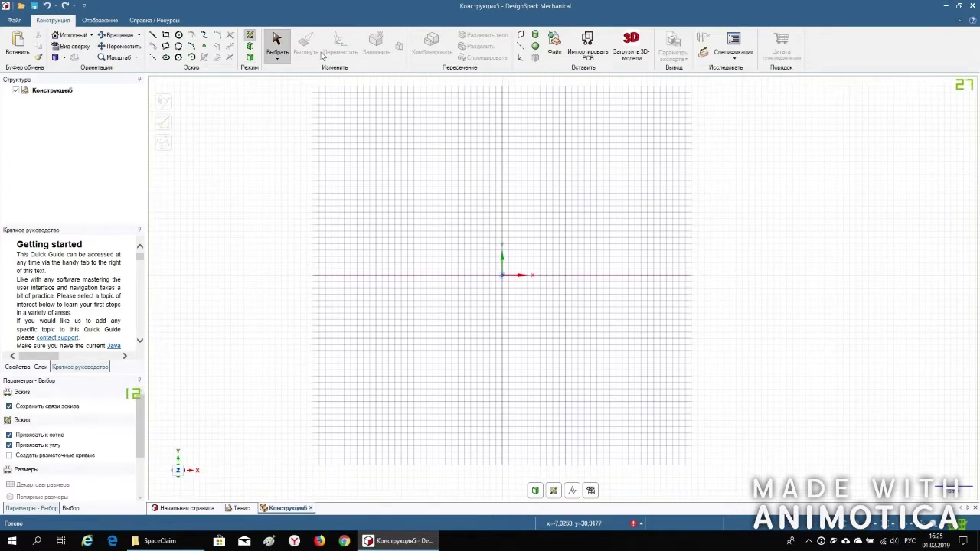
{"action": "left_click", "coordinate": [178, 34]}
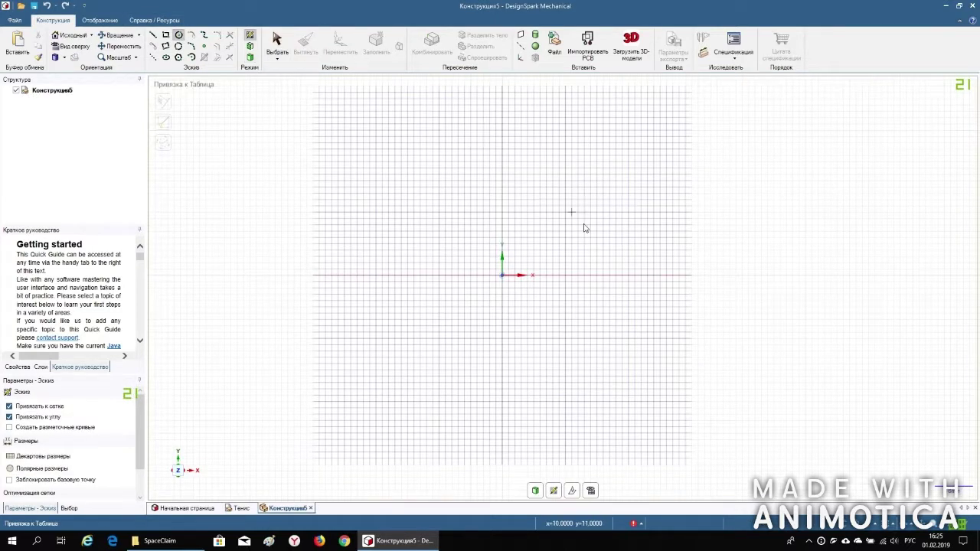
{"action": "left_click", "coordinate": [502, 276]}
{"action": "type", "text": "100"}
{"action": "key", "text": "Return"}
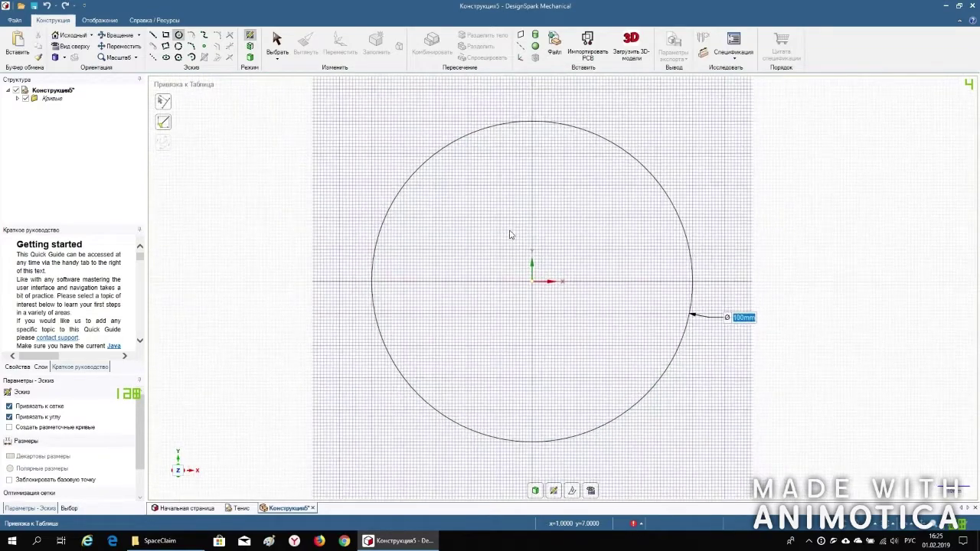
{"action": "scroll", "coordinate": [444, 176], "scroll_direction": "up", "scroll_amount": 3}
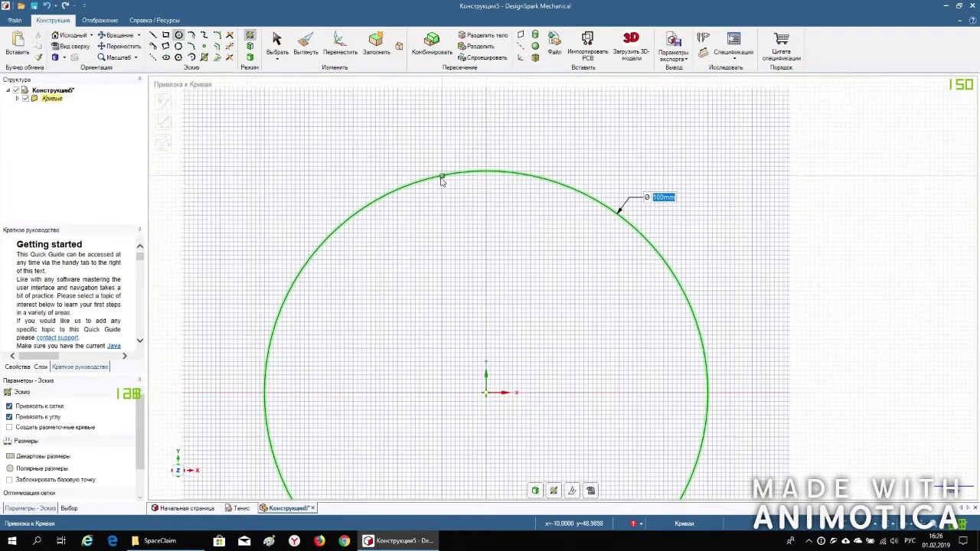
{"action": "scroll", "coordinate": [452, 180], "scroll_direction": "down", "scroll_amount": 2}
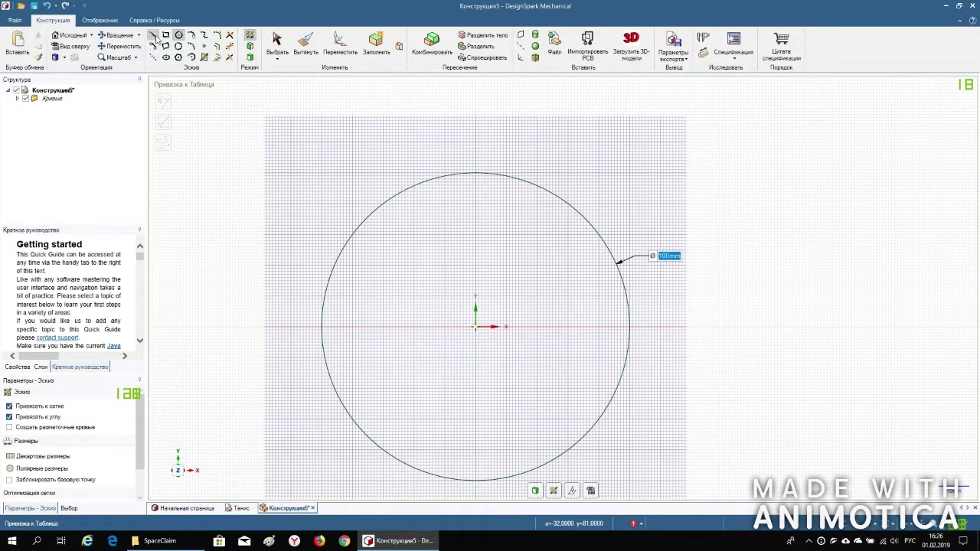
- Draw a vertical 50 mm line from the circle's centre to its +Y edge
{"action": "left_click", "coordinate": [153, 35]}
{"action": "scroll", "coordinate": [454, 153], "scroll_direction": "up", "scroll_amount": 1}
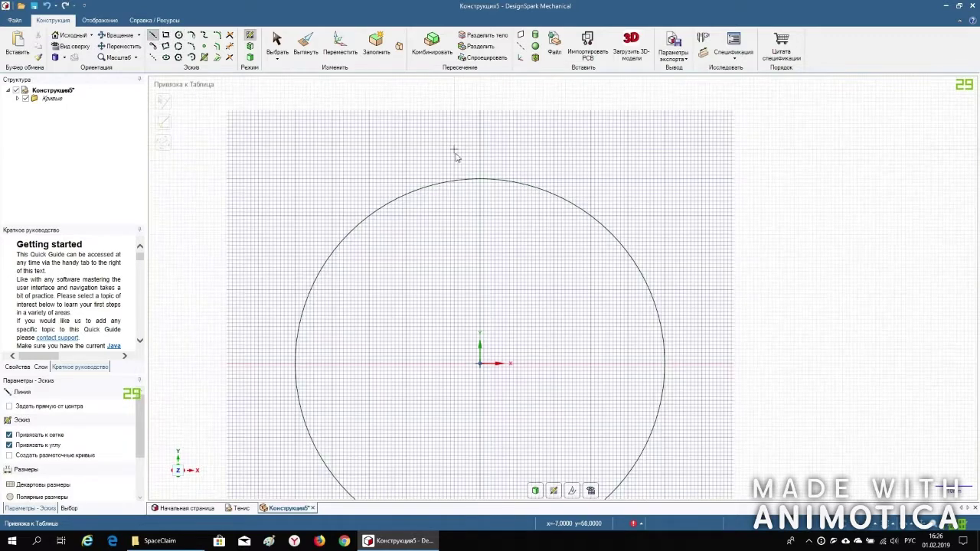
{"action": "left_click", "coordinate": [480, 364]}
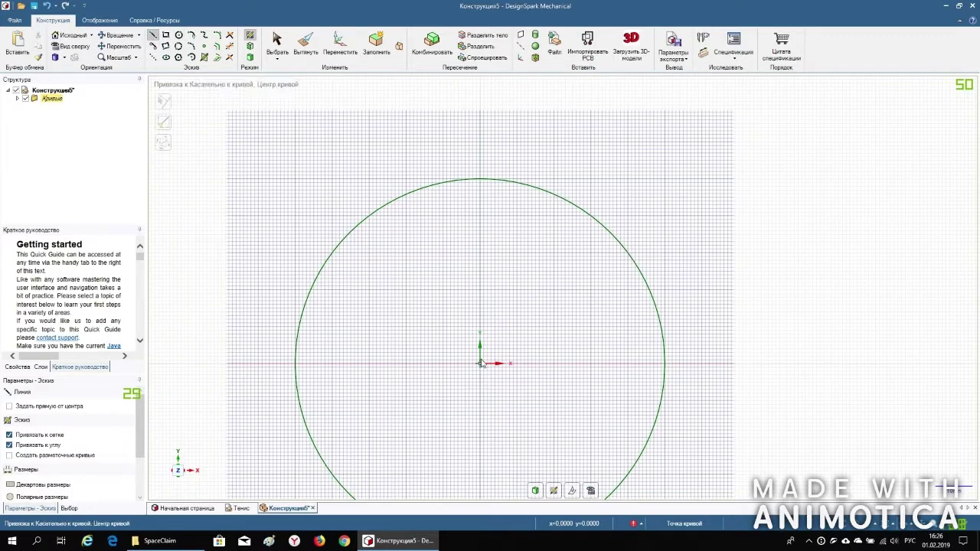
{"action": "left_click", "coordinate": [480, 180]}
- Anchor the Move handle at the circle's centre and rotate a copy of the vertical line by 345°
{"action": "key", "text": "p"}
{"action": "key", "text": "m"}
{"action": "left_click", "coordinate": [480, 225]}
{"action": "left_click_drag", "start_coordinate": [480, 272], "coordinate": [480, 363]}
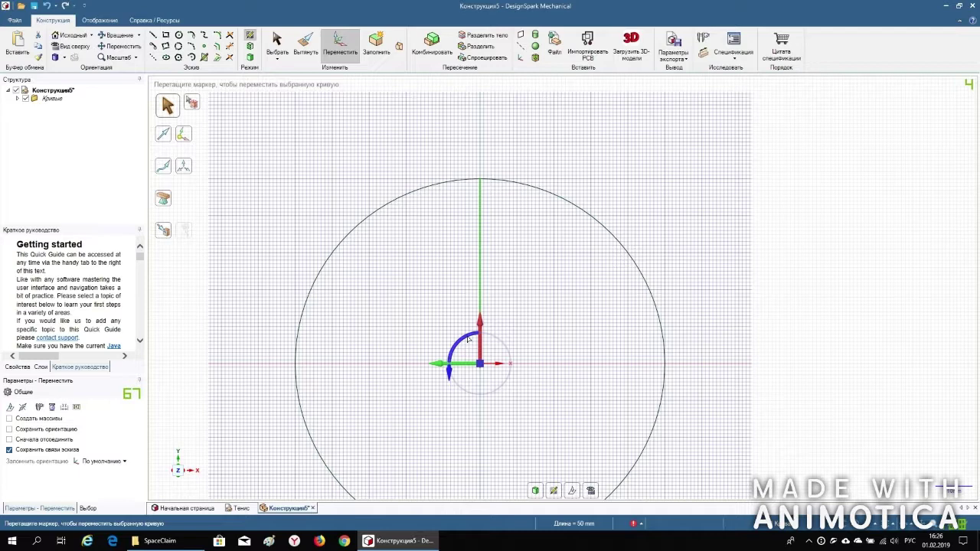
{"action": "left_click_drag", "start_coordinate": [468, 340], "coordinate": [479, 341]}
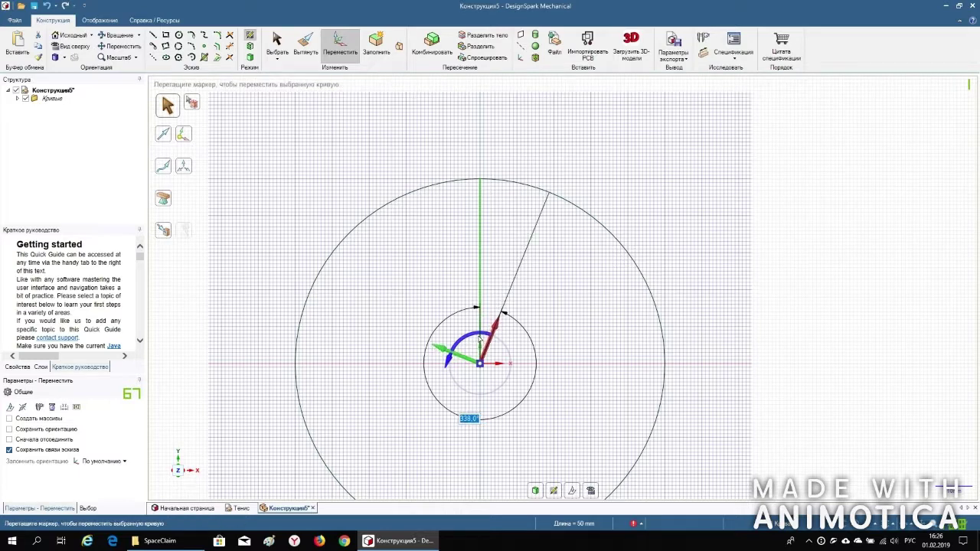
{"action": "left_click_drag", "start_coordinate": [479, 338], "coordinate": [478, 337]}
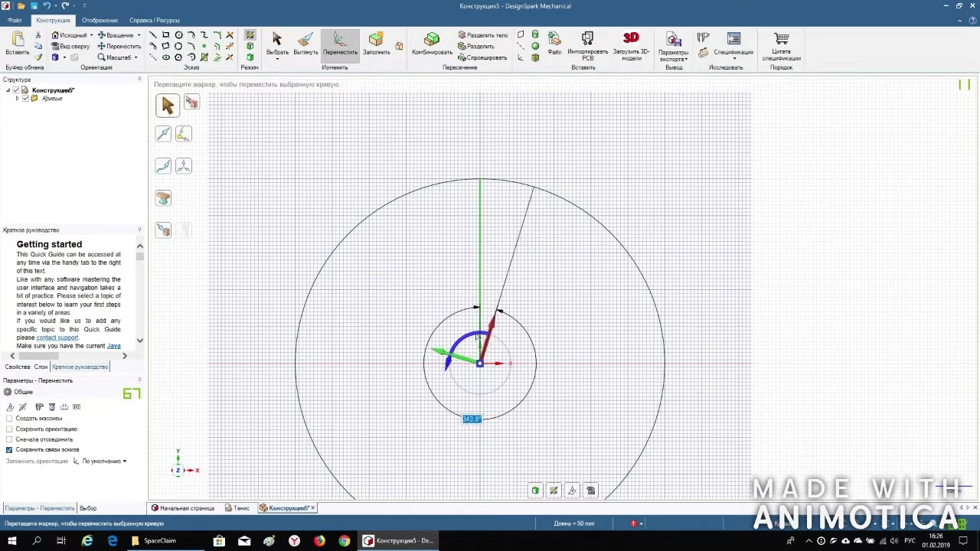
{"action": "type", "text": "3"}
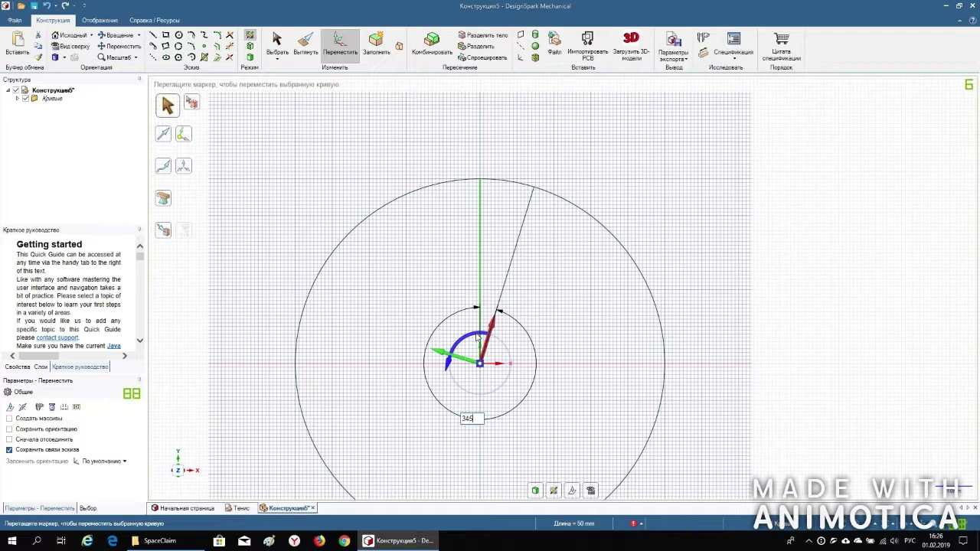
{"action": "type", "text": "45"}
{"action": "key", "text": "Return"}
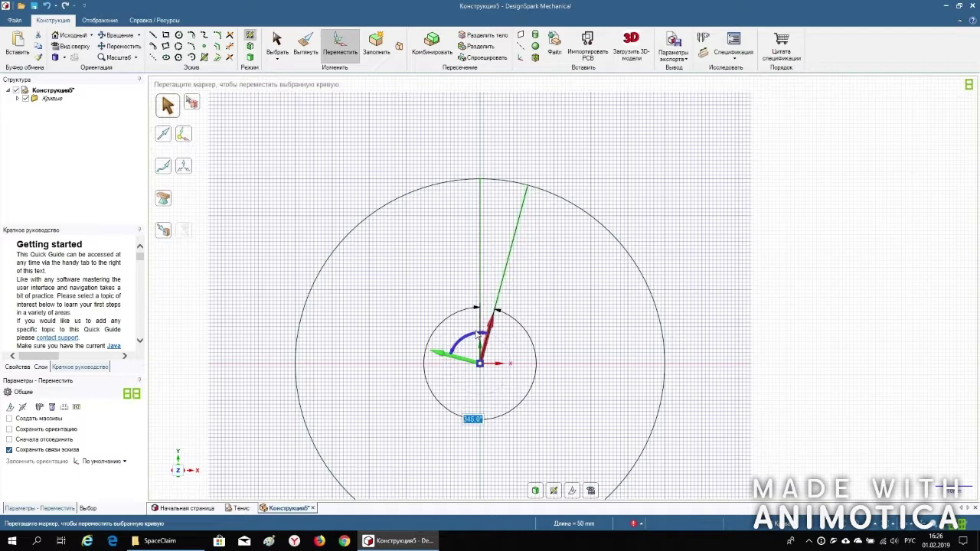
- Rotate a copy of the slanted +X radial line by 30° about the centre to the vertical line's other side
{"action": "left_click_drag", "start_coordinate": [476, 337], "coordinate": [456, 336]}
{"action": "type", "text": "3"}
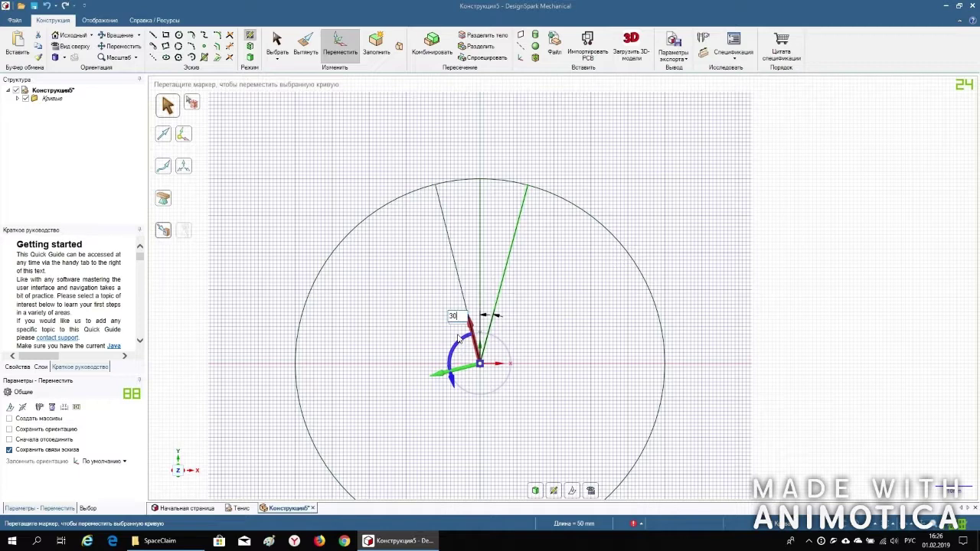
{"action": "type", "text": "0"}
{"action": "key", "text": "Return"}
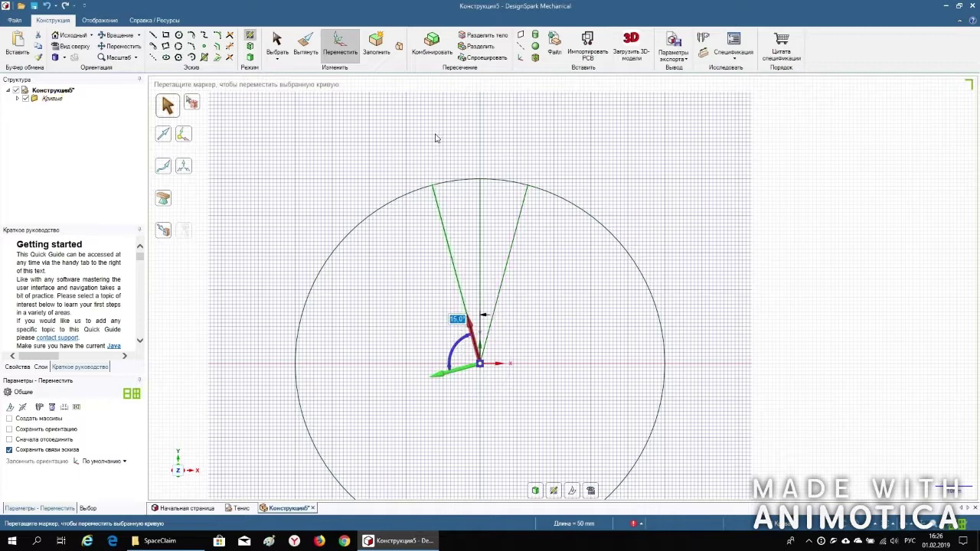
{"action": "key", "text": "Escape"}
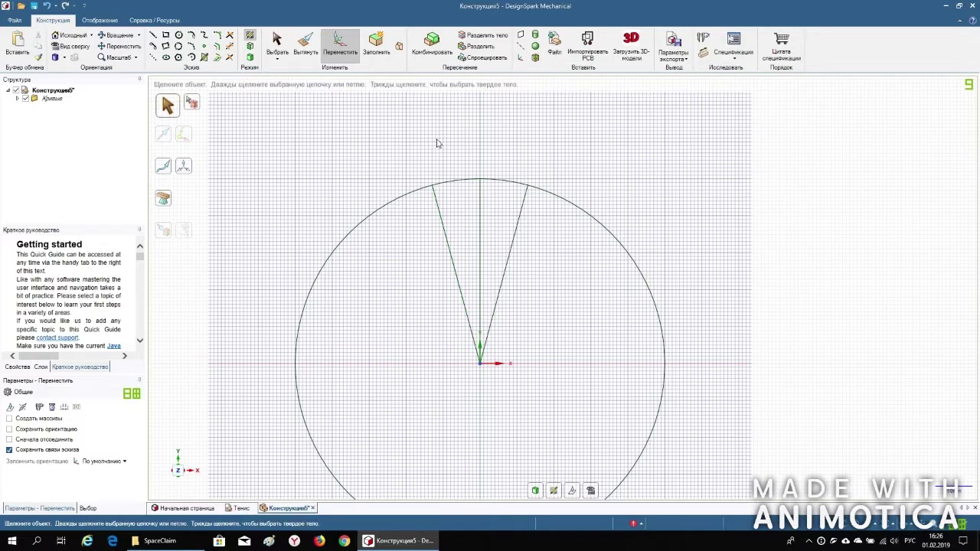
- Set the vertical middle line as the sketch's mirror line
{"action": "scroll", "coordinate": [438, 146], "scroll_direction": "up", "scroll_amount": 5}
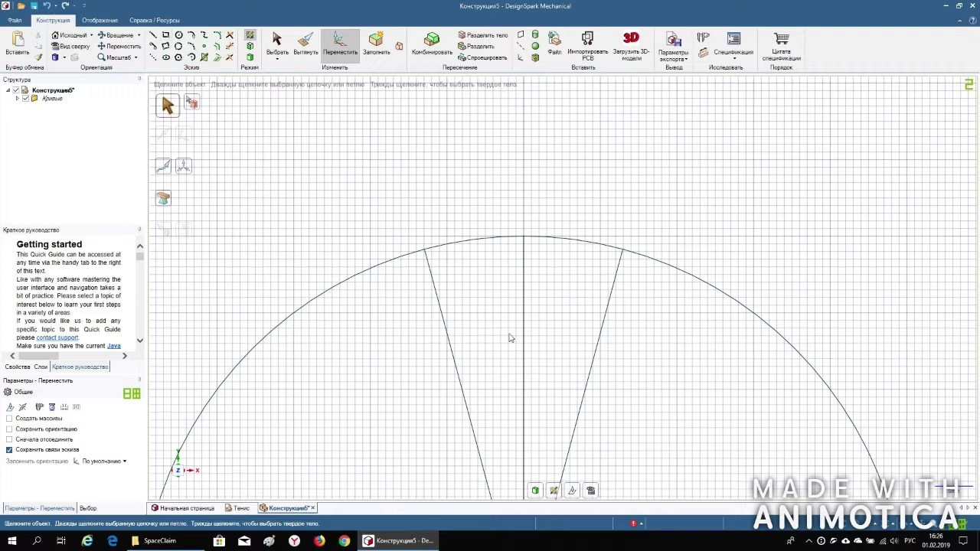
{"action": "left_click", "coordinate": [277, 42]}
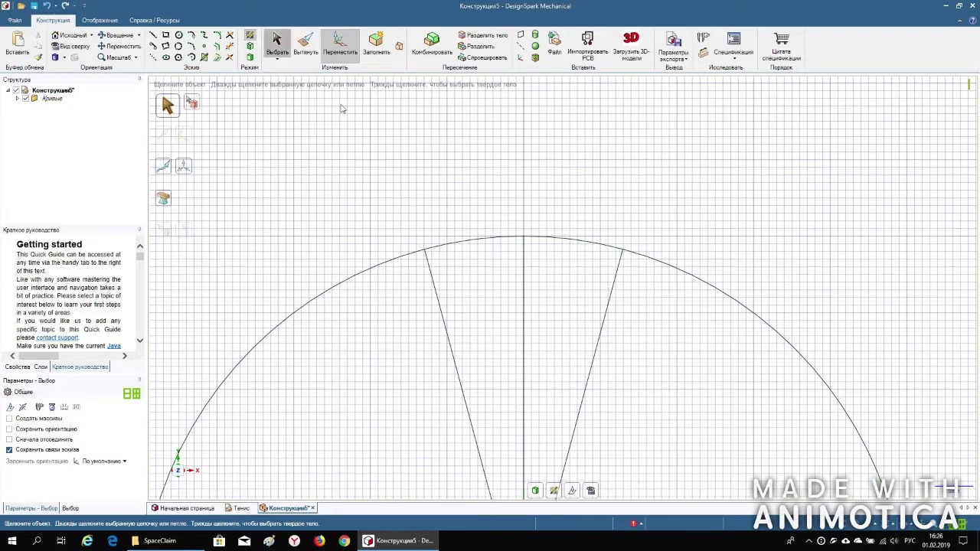
{"action": "left_click", "coordinate": [525, 334]}
{"action": "right_click", "coordinate": [525, 335]}
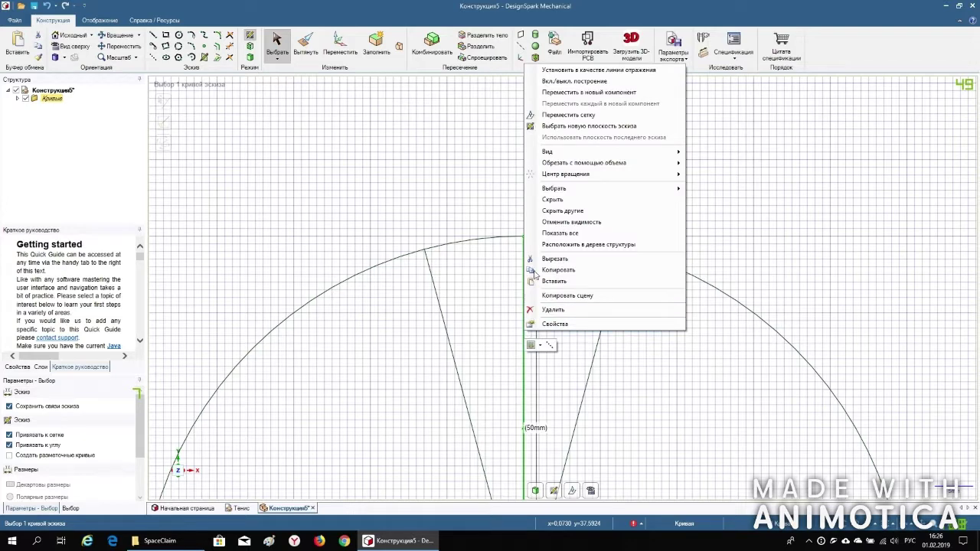
{"action": "left_click", "coordinate": [535, 70]}
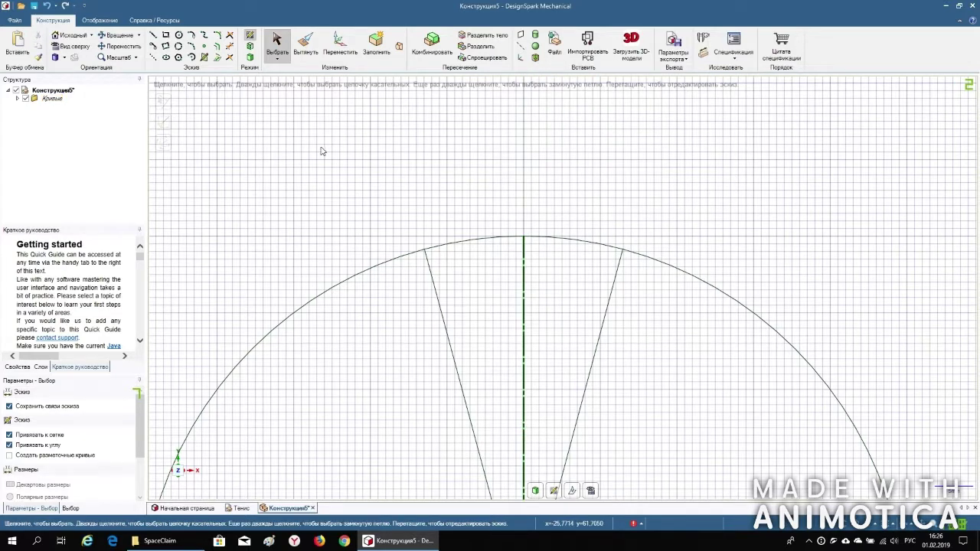
- Draw a mirrored spline from the -X radial line's outer end through (-9, 50), (-7, 54) and (-4, 57) to the mirror axis above the circle
{"action": "left_click", "coordinate": [205, 38]}
{"action": "scroll", "coordinate": [407, 247], "scroll_direction": "up", "scroll_amount": 2}
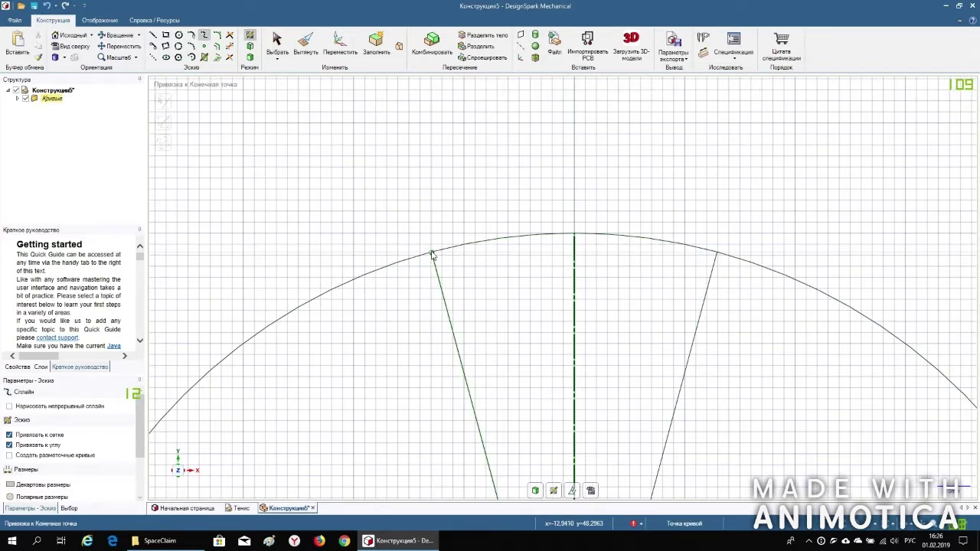
{"action": "left_click", "coordinate": [432, 255]}
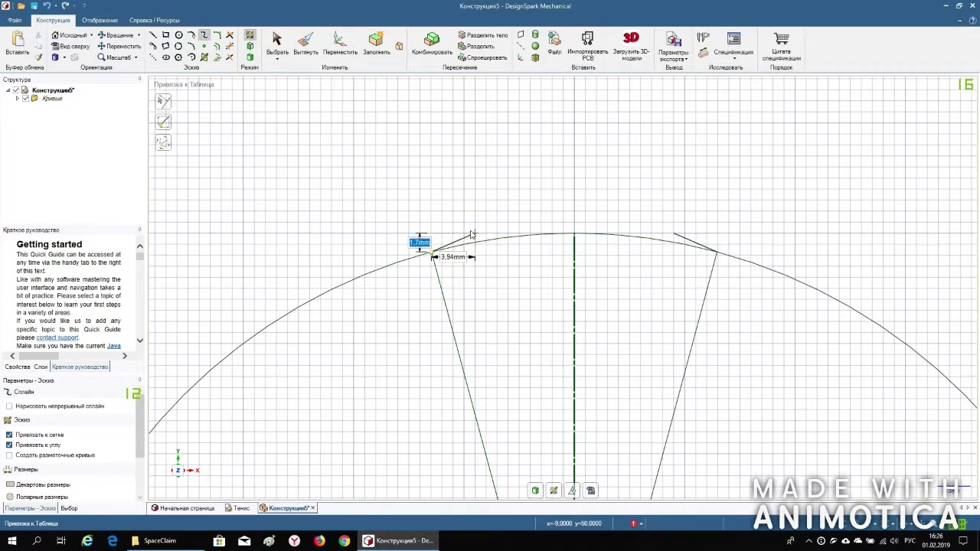
{"action": "left_click", "coordinate": [473, 233]}
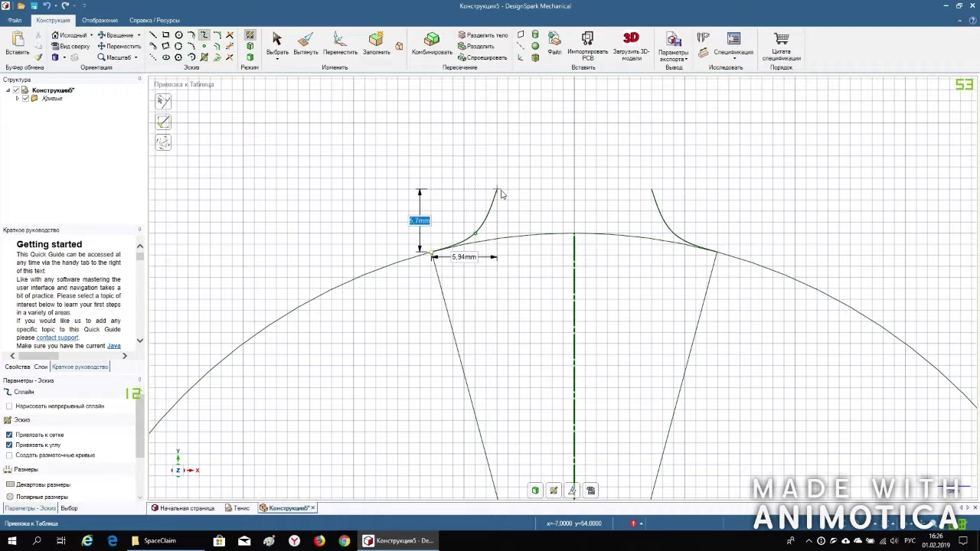
{"action": "left_click", "coordinate": [497, 189]}
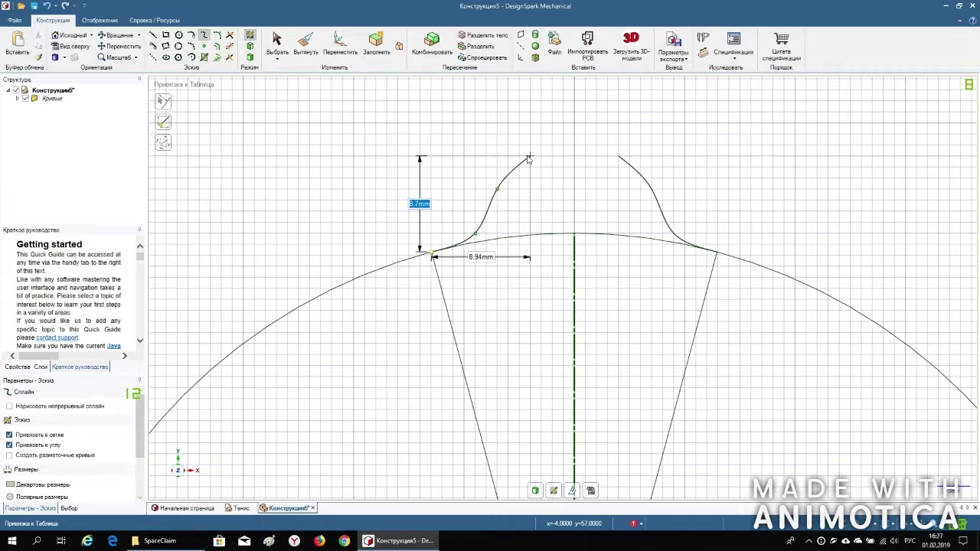
{"action": "left_click", "coordinate": [529, 157]}
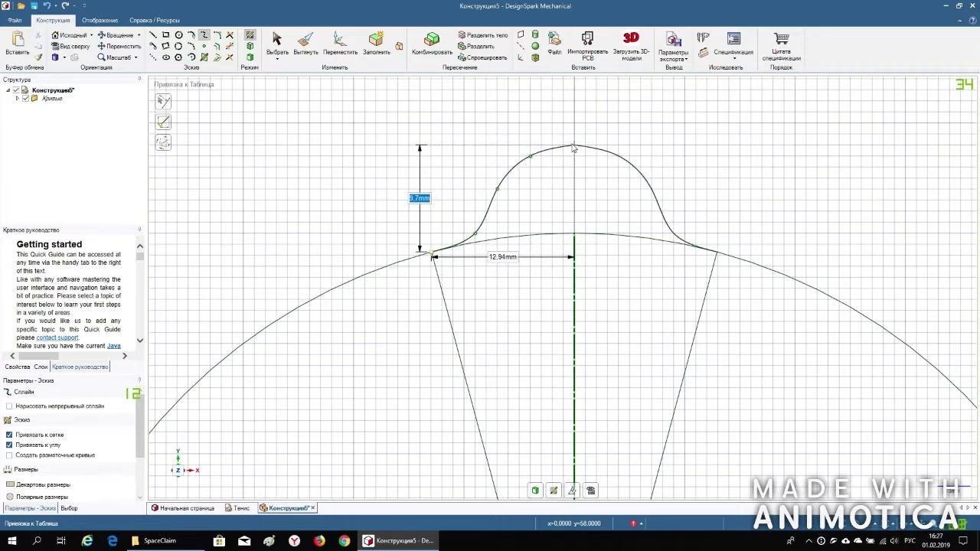
{"action": "double_click", "coordinate": [575, 125]}
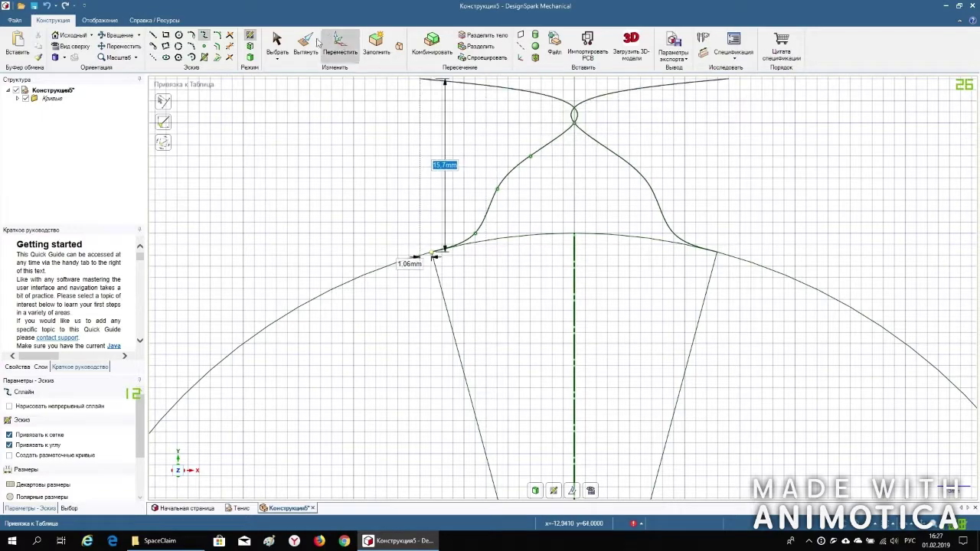
{"action": "left_click", "coordinate": [276, 43]}
- Make the -X half spline's tangent horizontal at the peak and move its upper control point outward to round the lobe
{"action": "scroll", "coordinate": [413, 235], "scroll_direction": "down", "scroll_amount": 2}
{"action": "left_click", "coordinate": [477, 190]}
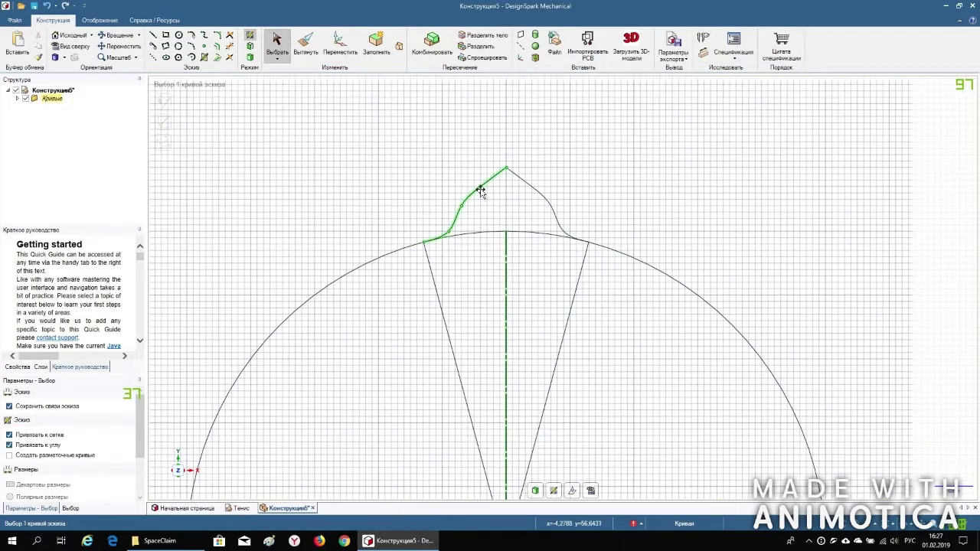
{"action": "scroll", "coordinate": [490, 159], "scroll_direction": "up", "scroll_amount": 2}
{"action": "left_click_drag", "start_coordinate": [524, 162], "coordinate": [526, 169]}
{"action": "left_click_drag", "start_coordinate": [480, 201], "coordinate": [470, 185]}
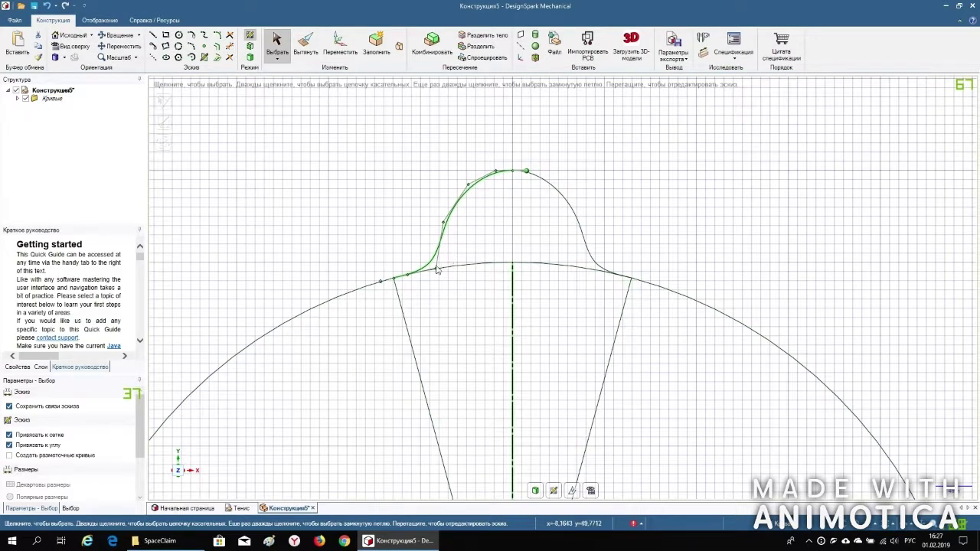
- Align the spline's base tangent handle with the circle and pull the lower control point toward the base to slope the lobe's flank
{"action": "scroll", "coordinate": [430, 271], "scroll_direction": "up", "scroll_amount": 5}
{"action": "scroll", "coordinate": [265, 308], "scroll_direction": "up", "scroll_amount": 3}
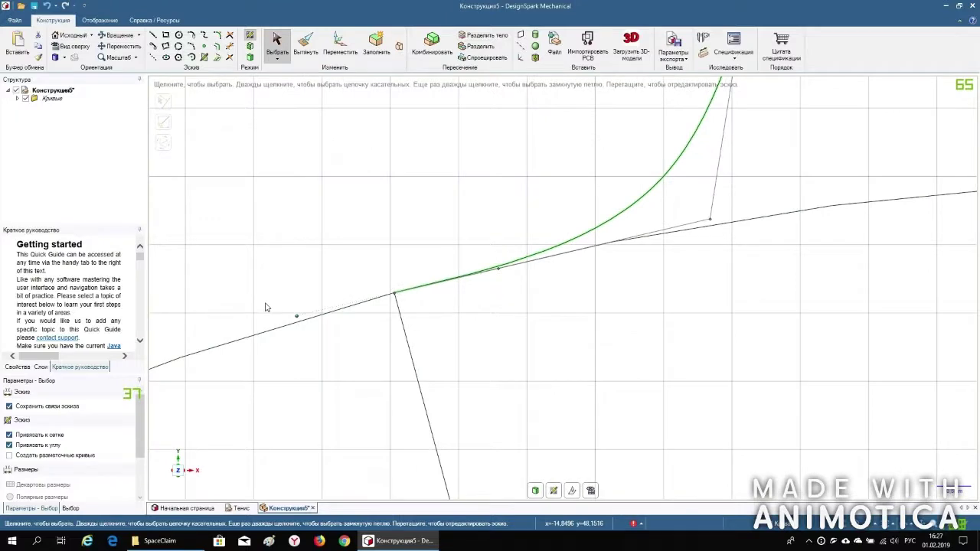
{"action": "left_click_drag", "start_coordinate": [296, 314], "coordinate": [299, 316]}
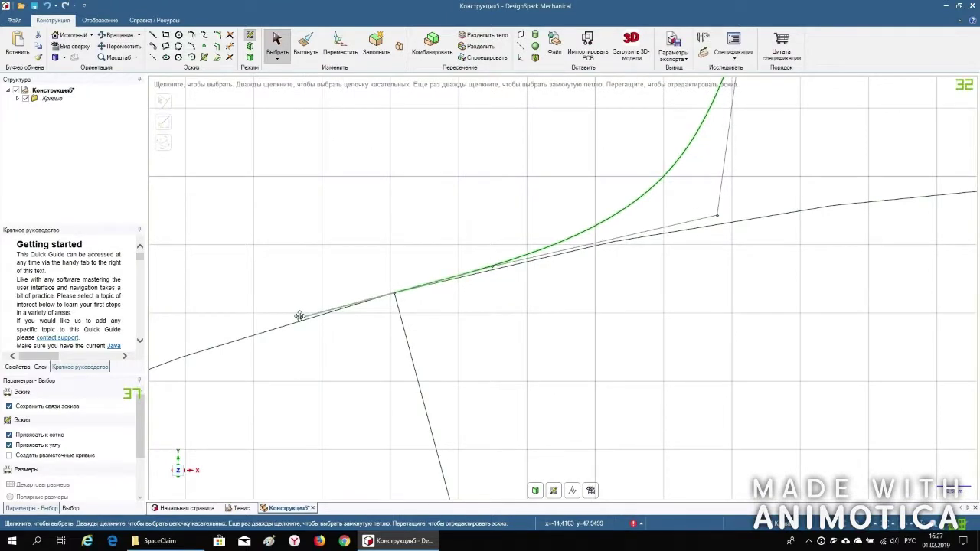
{"action": "scroll", "coordinate": [306, 306], "scroll_direction": "down", "scroll_amount": 4}
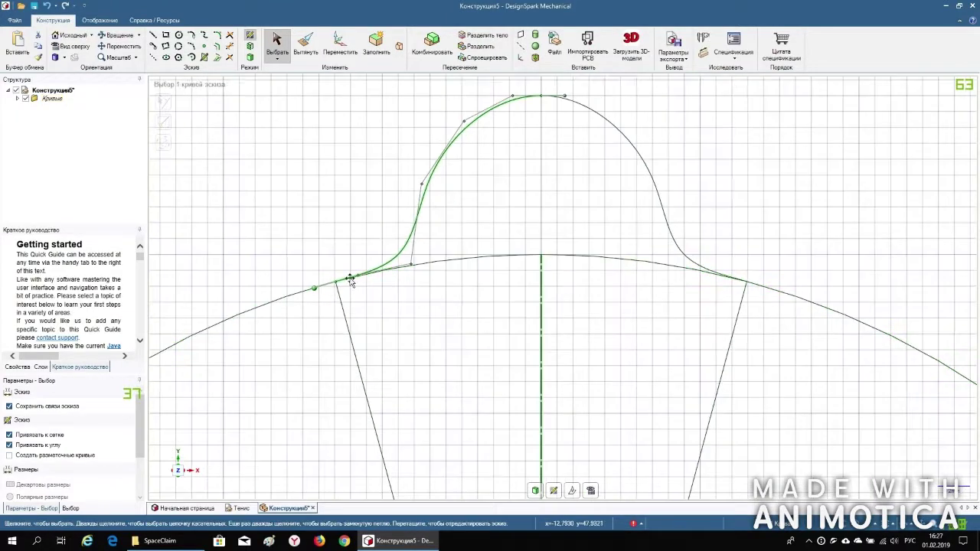
{"action": "scroll", "coordinate": [397, 239], "scroll_direction": "up", "scroll_amount": 1}
{"action": "left_click_drag", "start_coordinate": [411, 273], "coordinate": [378, 273]}
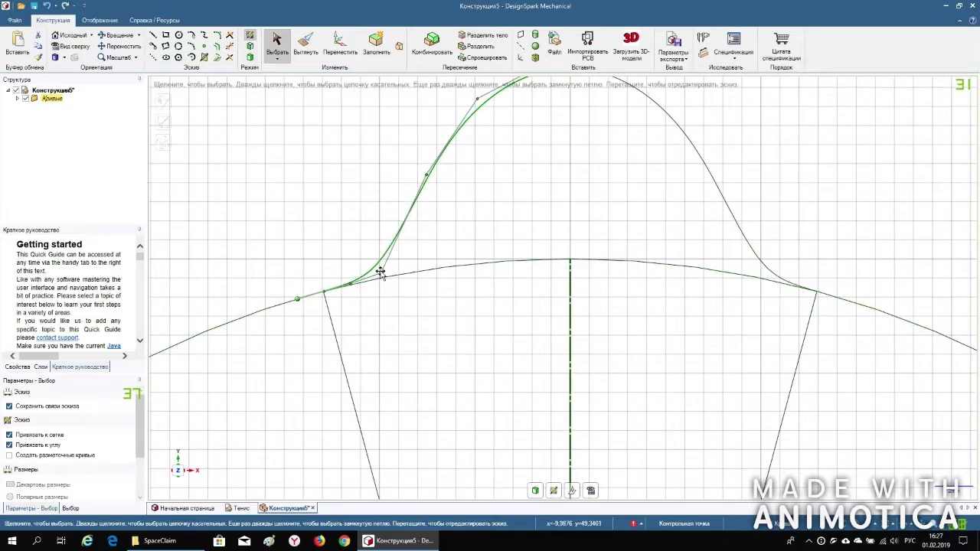
- Shorten the spline's base tangent handle and shift its lower control point slightly up and inward toward the mirror line
{"action": "scroll", "coordinate": [494, 330], "scroll_direction": "down", "scroll_amount": 2}
{"action": "scroll", "coordinate": [464, 225], "scroll_direction": "up", "scroll_amount": 2}
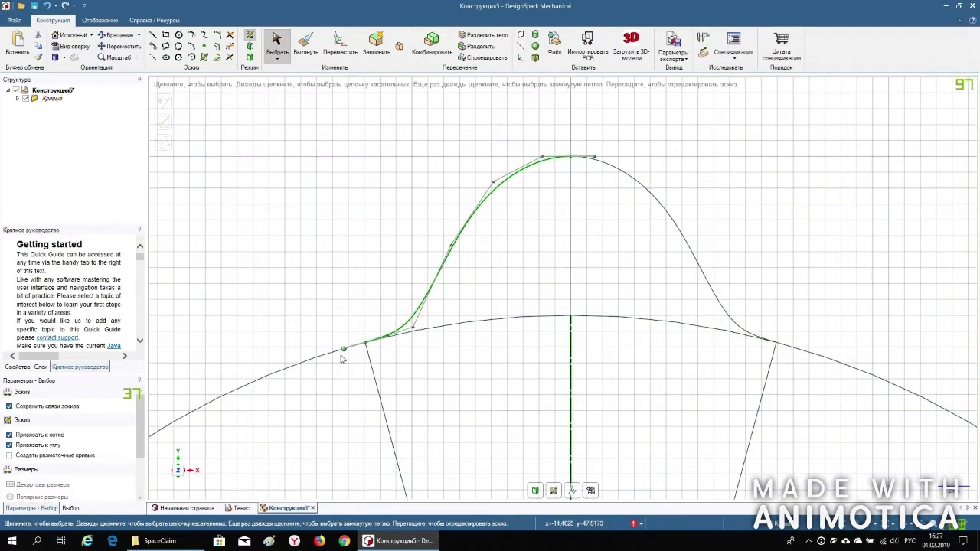
{"action": "scroll", "coordinate": [342, 360], "scroll_direction": "up", "scroll_amount": 5}
{"action": "left_click", "coordinate": [342, 345]}
{"action": "left_click_drag", "start_coordinate": [348, 338], "coordinate": [358, 337]}
{"action": "left_click", "coordinate": [568, 366]}
{"action": "scroll", "coordinate": [569, 366], "scroll_direction": "down", "scroll_amount": 3}
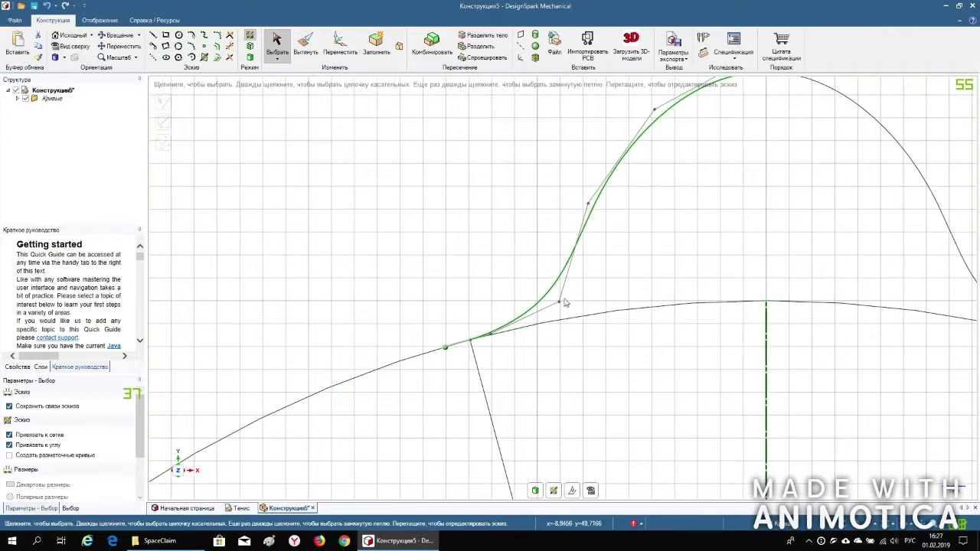
{"action": "scroll", "coordinate": [398, 263], "scroll_direction": "down", "scroll_amount": 3}
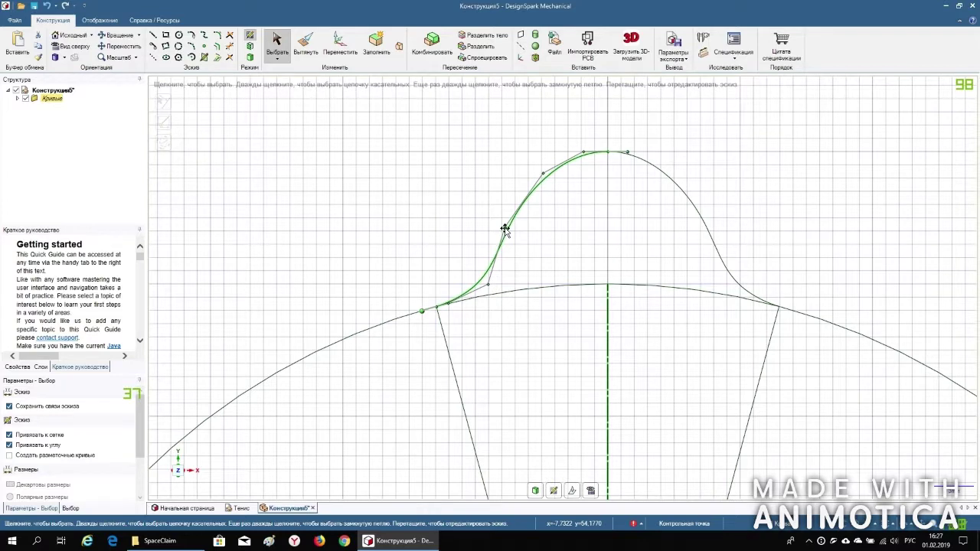
- Move the half spline's middle control point slightly toward the mirror line and raise its lower control point a little
{"action": "left_click_drag", "start_coordinate": [507, 227], "coordinate": [514, 231]}
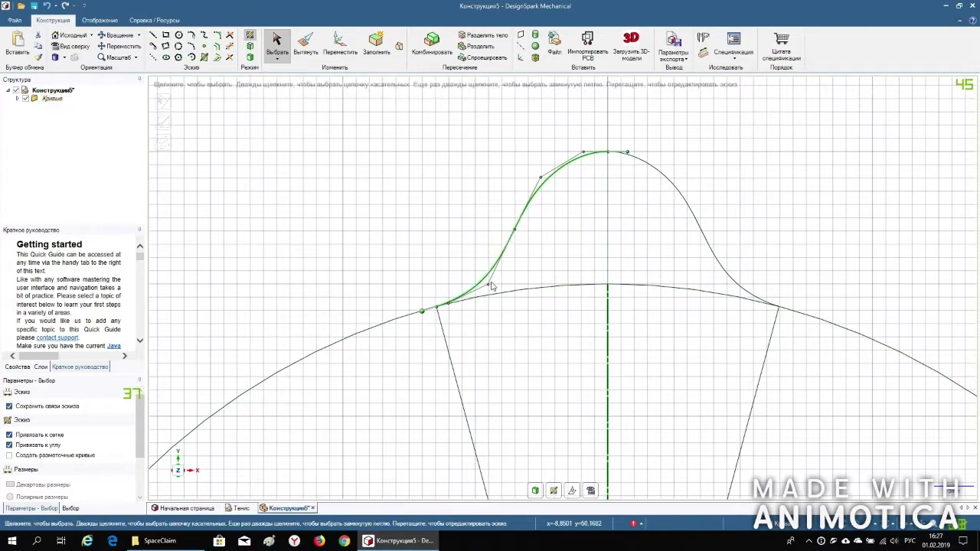
{"action": "left_click_drag", "start_coordinate": [487, 282], "coordinate": [487, 277]}
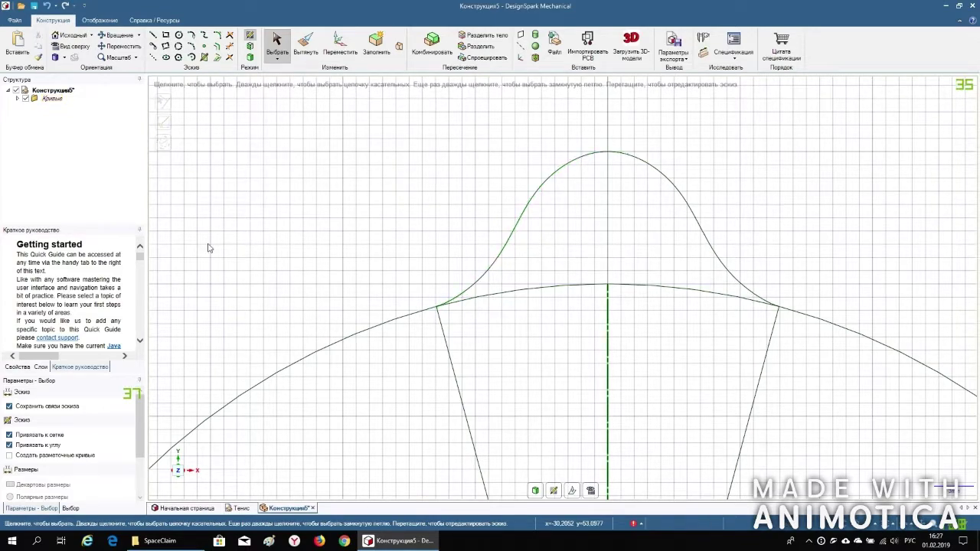
- Trim away the mirror line, the +X radial line and the circle, keeping only the lobe and the -X radial line
{"action": "scroll", "coordinate": [345, 221], "scroll_direction": "down", "scroll_amount": 5}
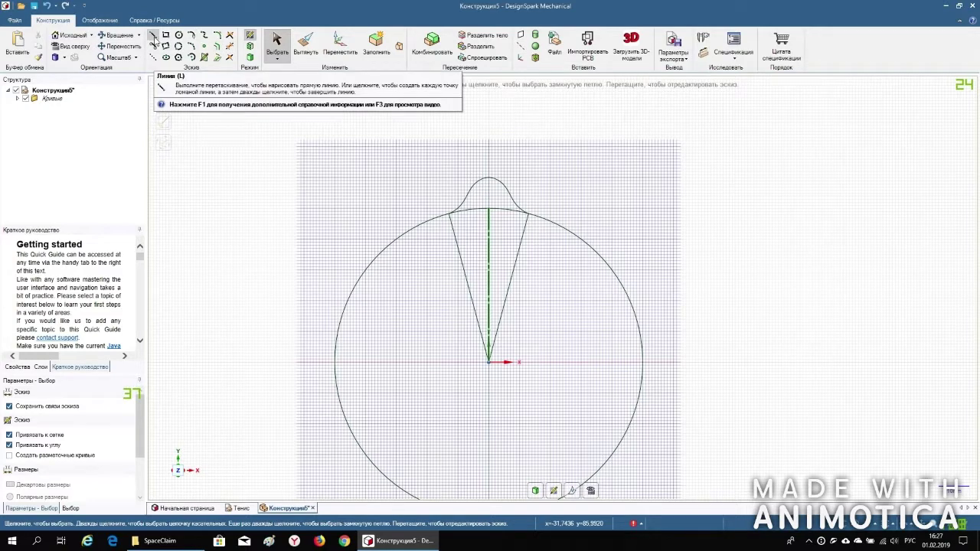
{"action": "left_click", "coordinate": [229, 46]}
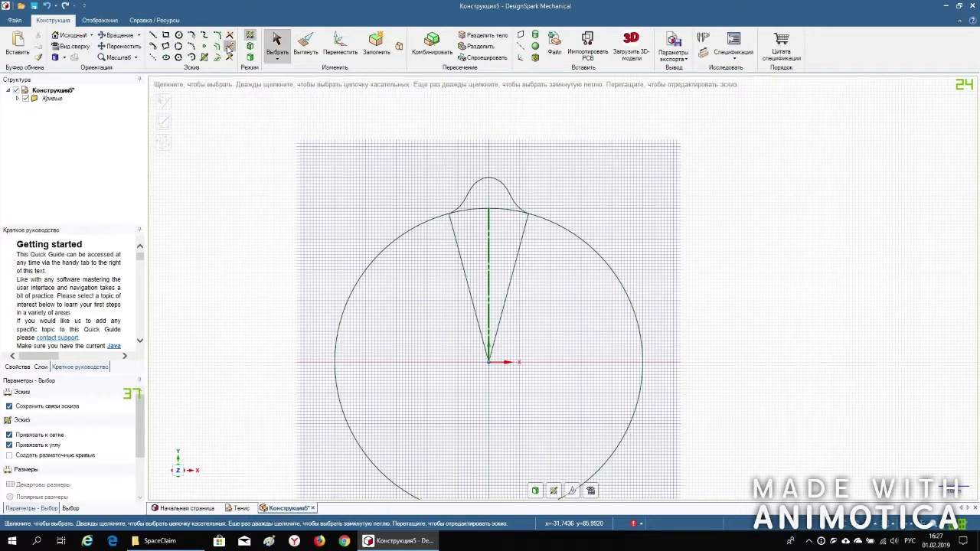
{"action": "left_click", "coordinate": [488, 218]}
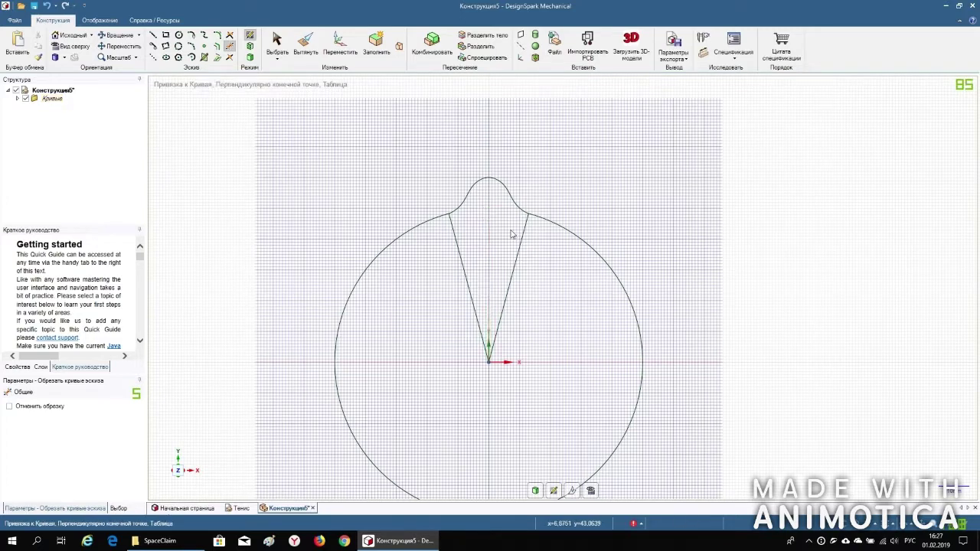
{"action": "left_click", "coordinate": [523, 236]}
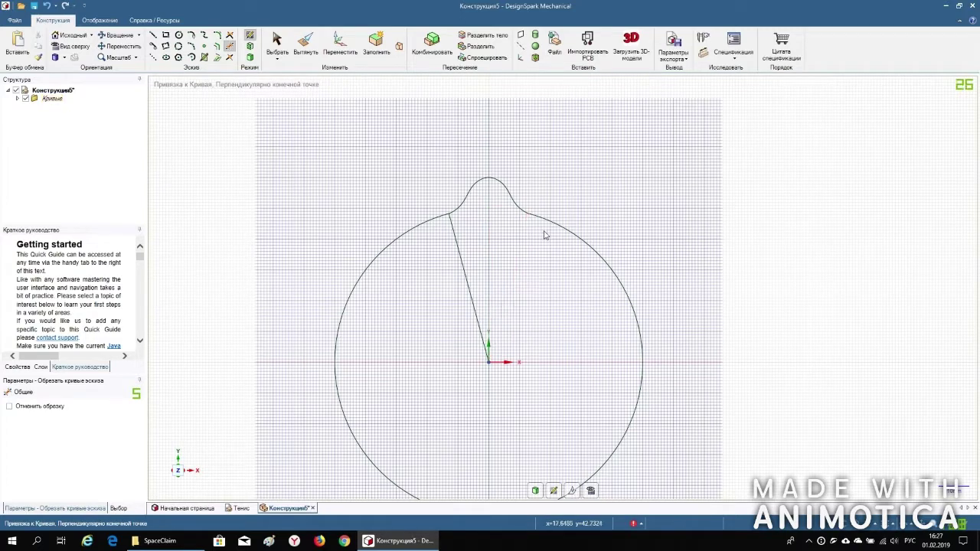
{"action": "left_click", "coordinate": [568, 227]}
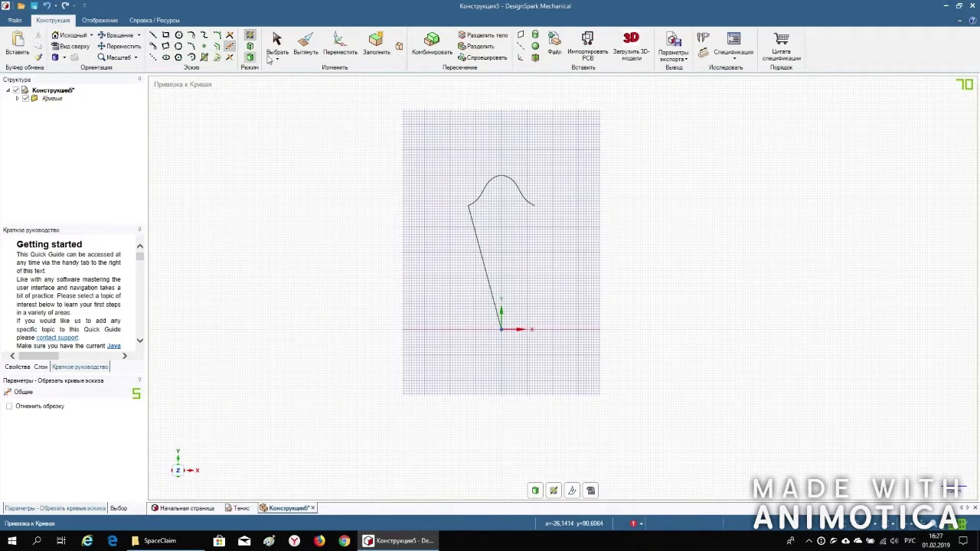
- Select the lobe and radial line with the Move tool and anchor the move handle at the origin
{"action": "left_click", "coordinate": [340, 52]}
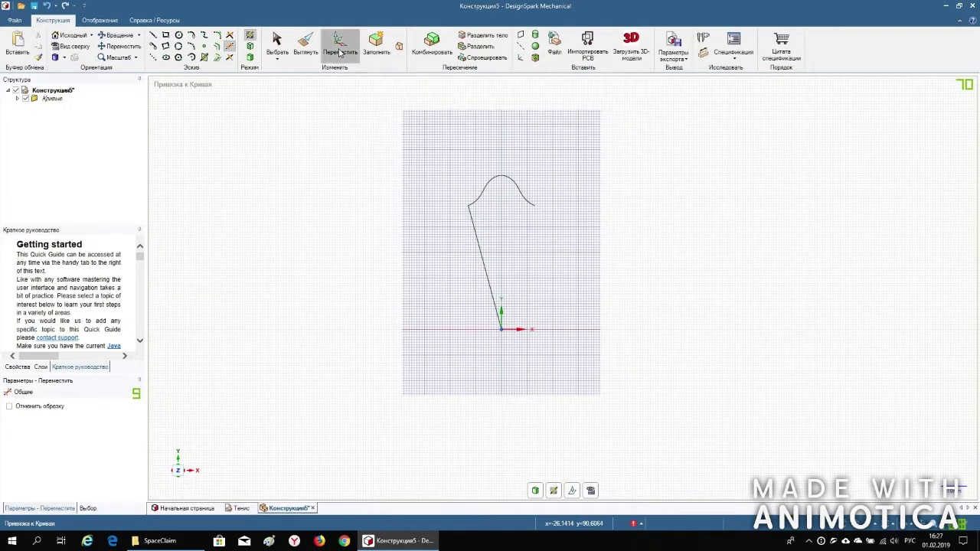
{"action": "left_click_drag", "start_coordinate": [417, 141], "coordinate": [576, 430]}
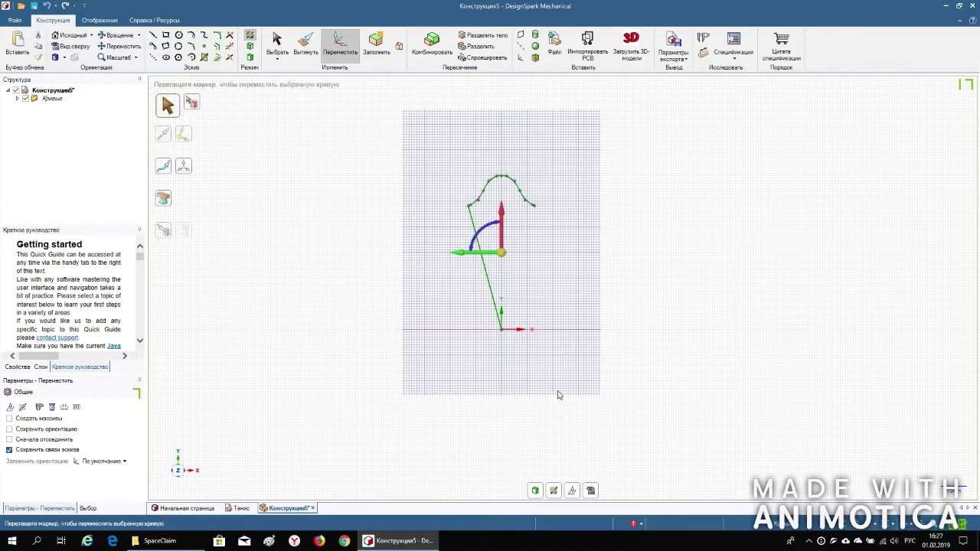
{"action": "scroll", "coordinate": [525, 385], "scroll_direction": "up", "scroll_amount": 2}
{"action": "left_click_drag", "start_coordinate": [474, 192], "coordinate": [474, 306]}
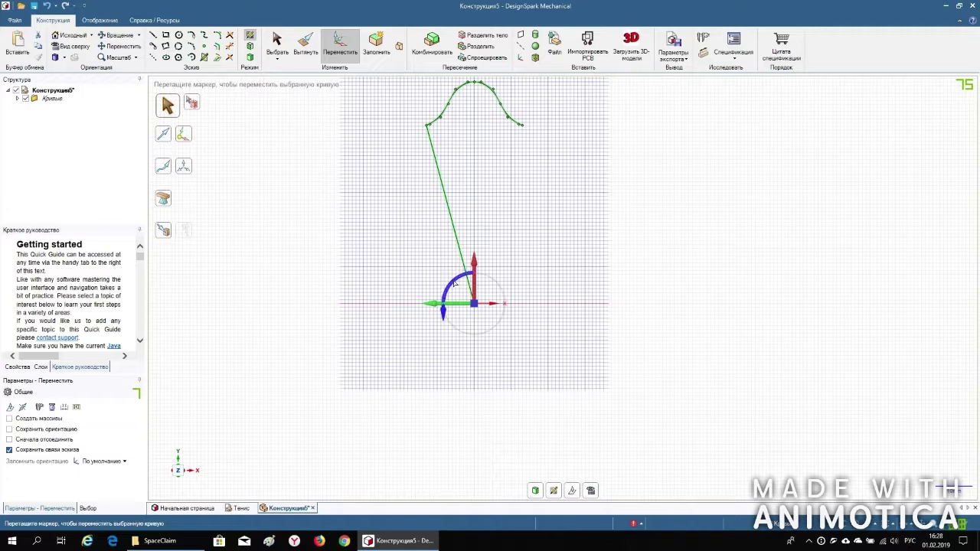
- Create a rotational pattern of the lobe and radial line about the origin with a 30° angle and a count of 12
{"action": "left_click", "coordinate": [9, 419]}
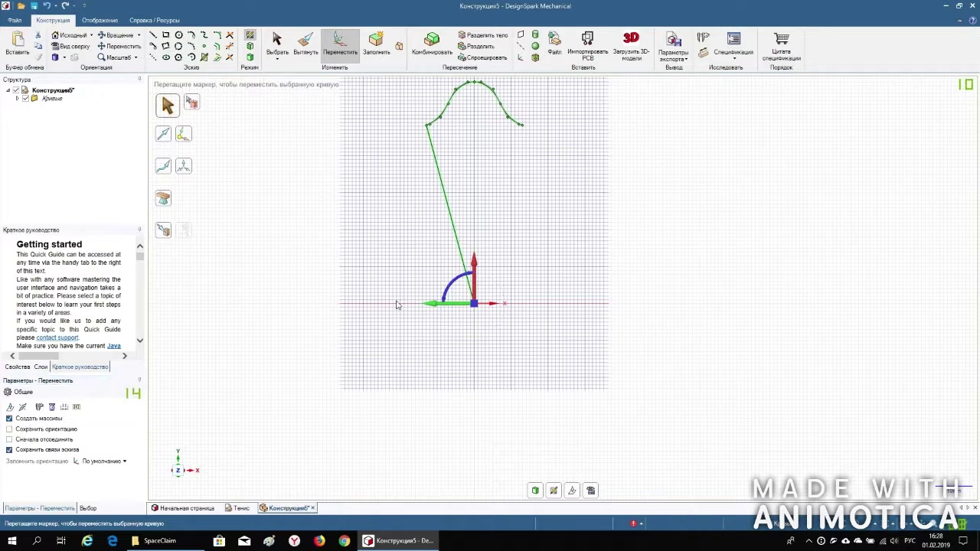
{"action": "left_click_drag", "start_coordinate": [463, 284], "coordinate": [444, 288]}
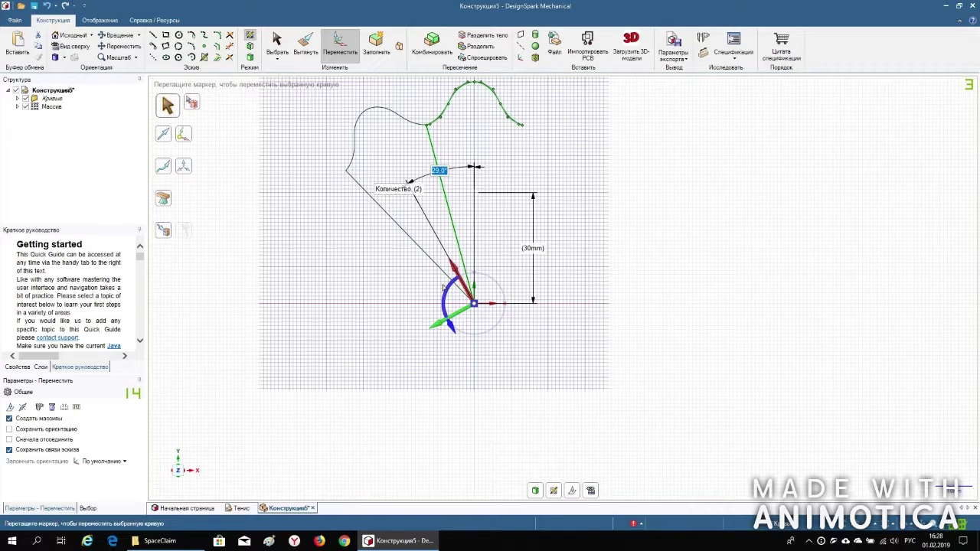
{"action": "type", "text": "3"}
{"action": "key", "text": "Tab"}
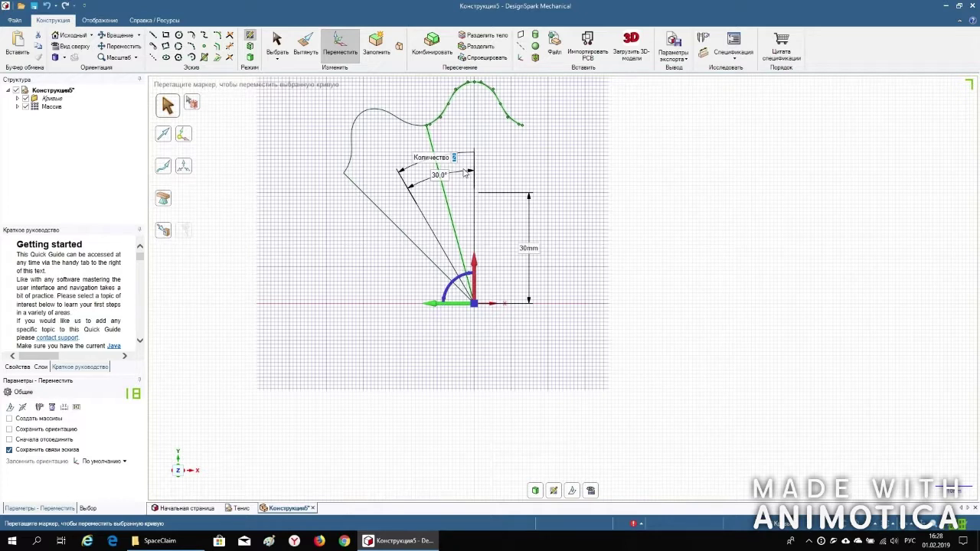
{"action": "type", "text": "12"}
{"action": "key", "text": "Return"}
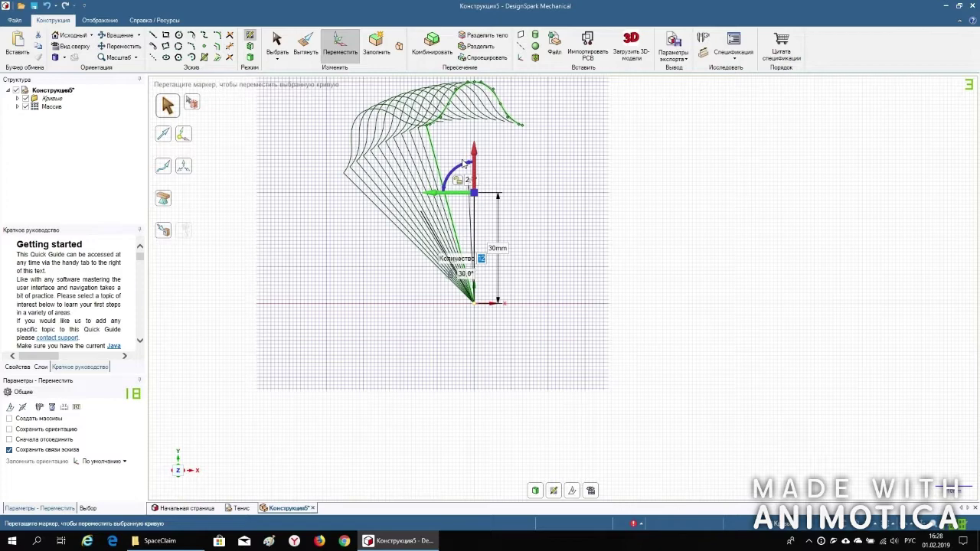
- Set the pattern's total angle to 360° to distribute the 12 lobes around the full circle
{"action": "scroll", "coordinate": [479, 236], "scroll_direction": "up", "scroll_amount": 1}
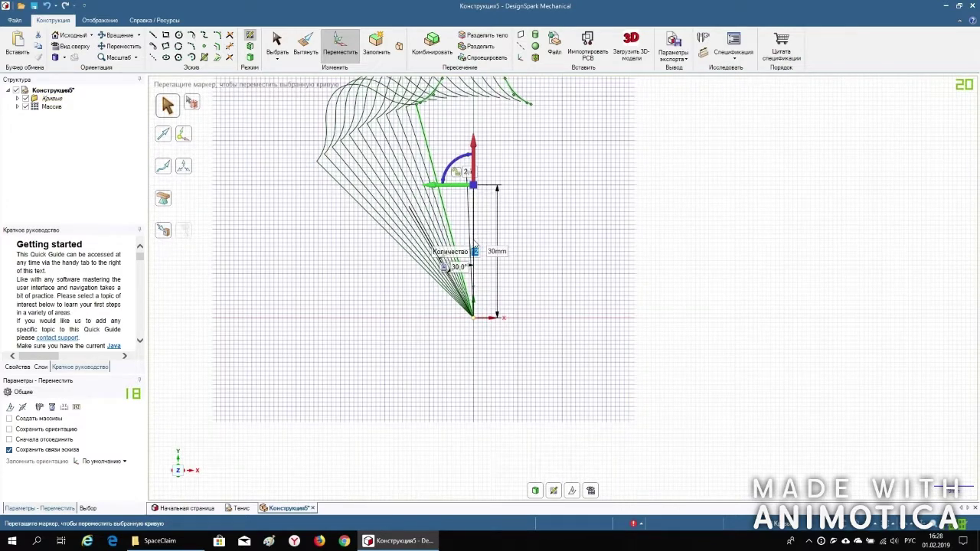
{"action": "left_click", "coordinate": [459, 266]}
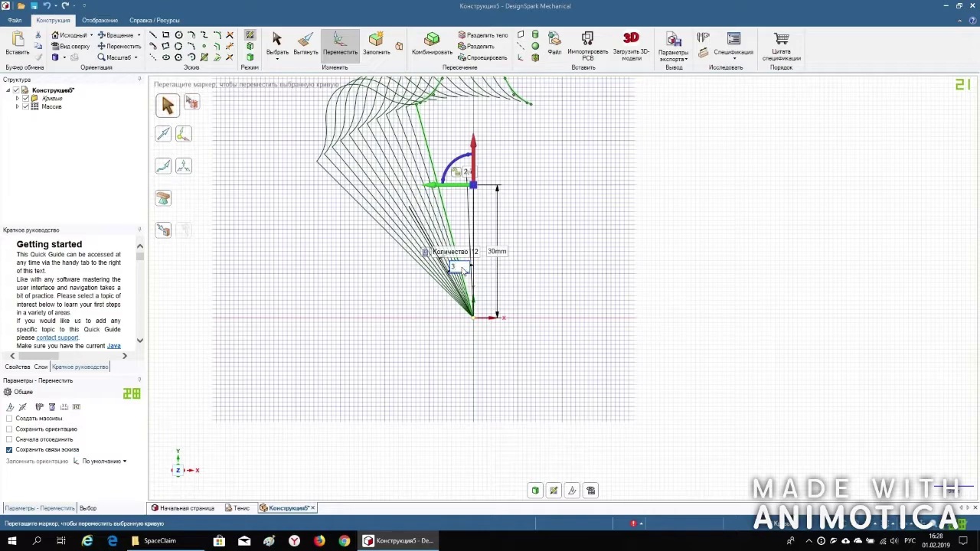
{"action": "type", "text": "360"}
{"action": "key", "text": "Return"}
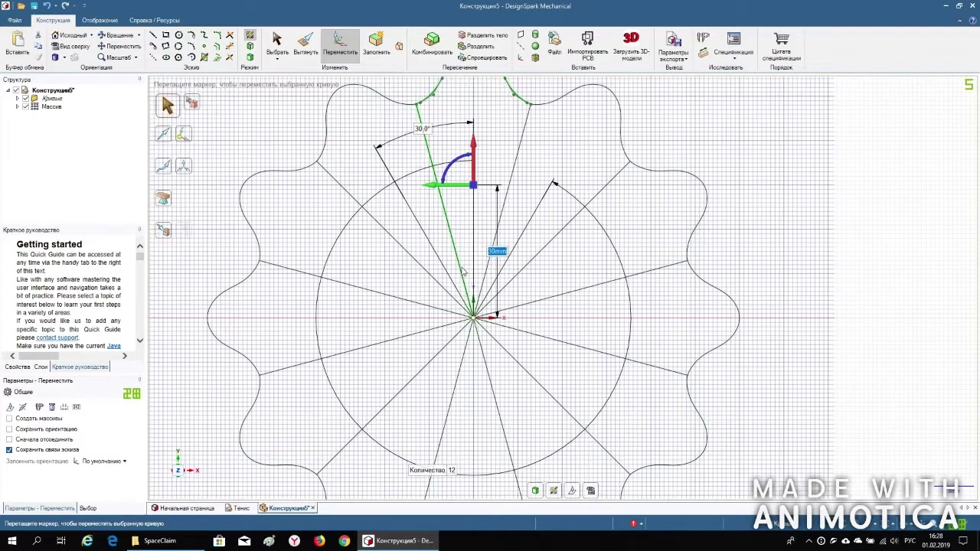
{"action": "scroll", "coordinate": [474, 272], "scroll_direction": "down", "scroll_amount": 2}
{"action": "key", "text": "Escape"}
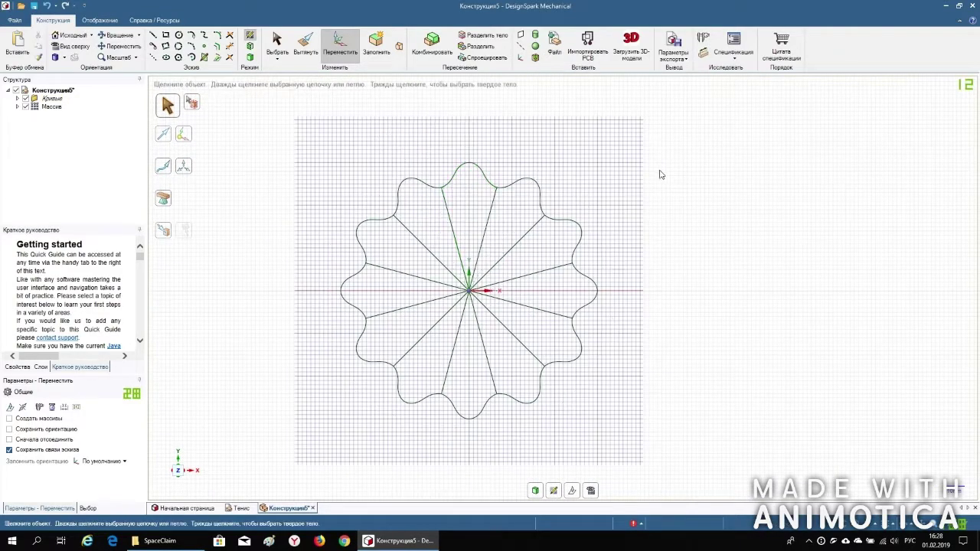
- Select all the radial lines by equal size and delete them, leaving only the closed fluted outline
{"action": "scroll", "coordinate": [667, 174], "scroll_direction": "down", "scroll_amount": 2}
{"action": "scroll", "coordinate": [623, 176], "scroll_direction": "up", "scroll_amount": 2}
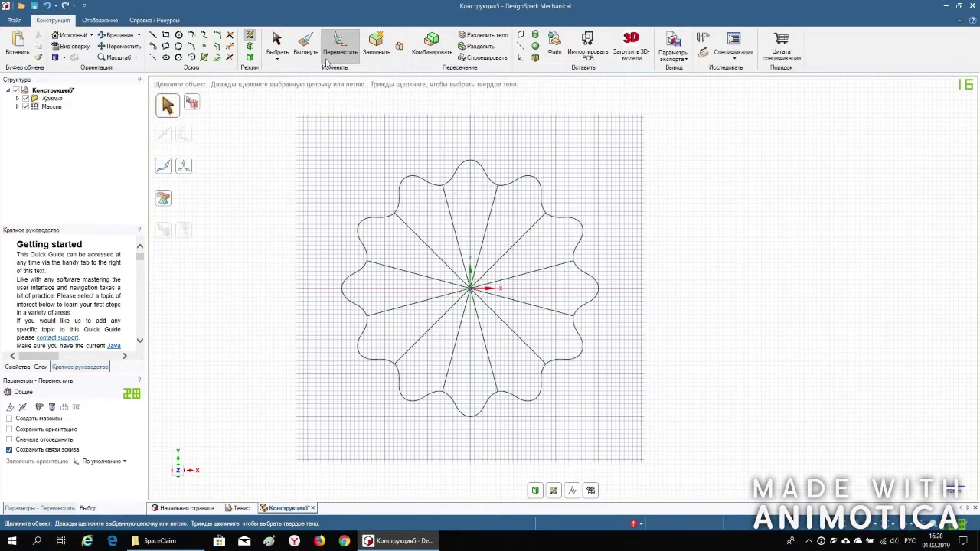
{"action": "left_click", "coordinate": [277, 42]}
{"action": "left_click", "coordinate": [450, 208]}
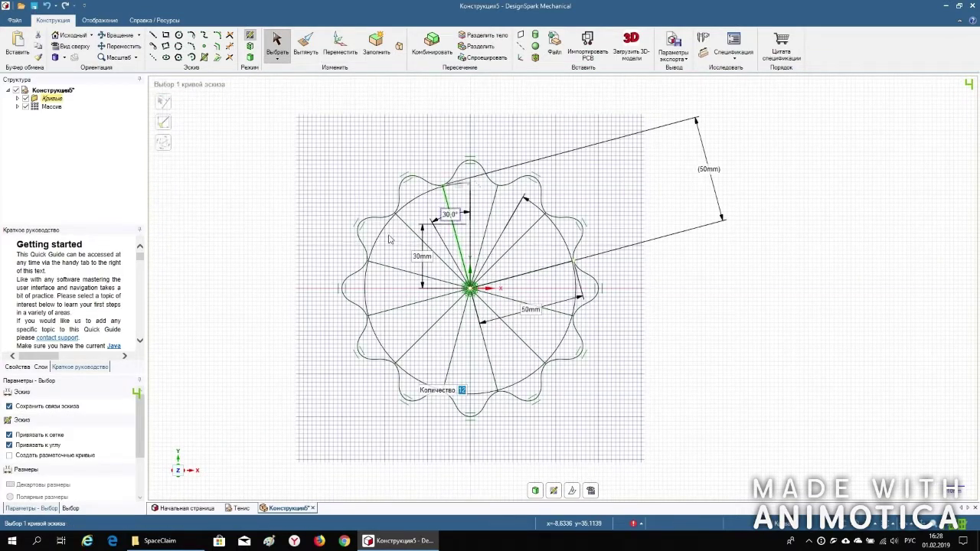
{"action": "left_click", "coordinate": [70, 508]}
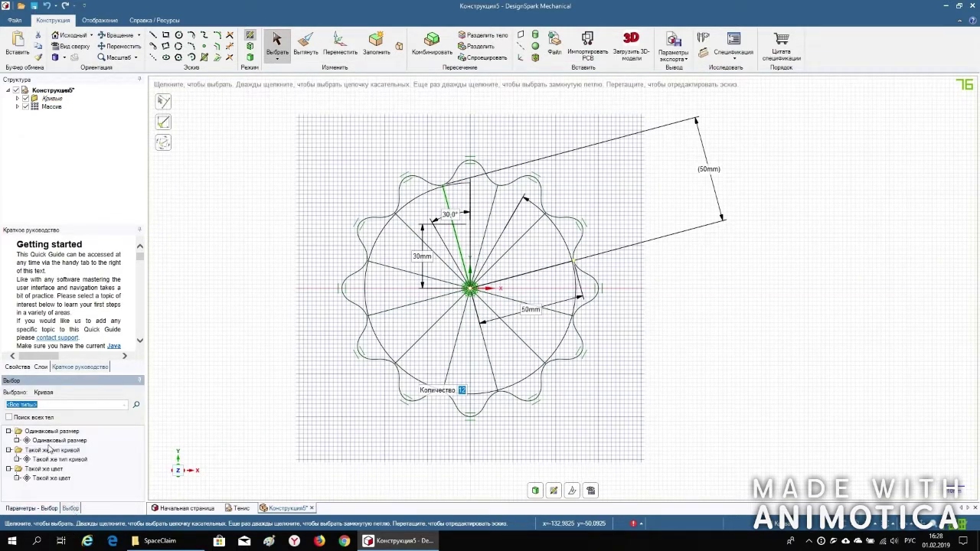
{"action": "left_click", "coordinate": [59, 440]}
{"action": "right_click", "coordinate": [301, 277]}
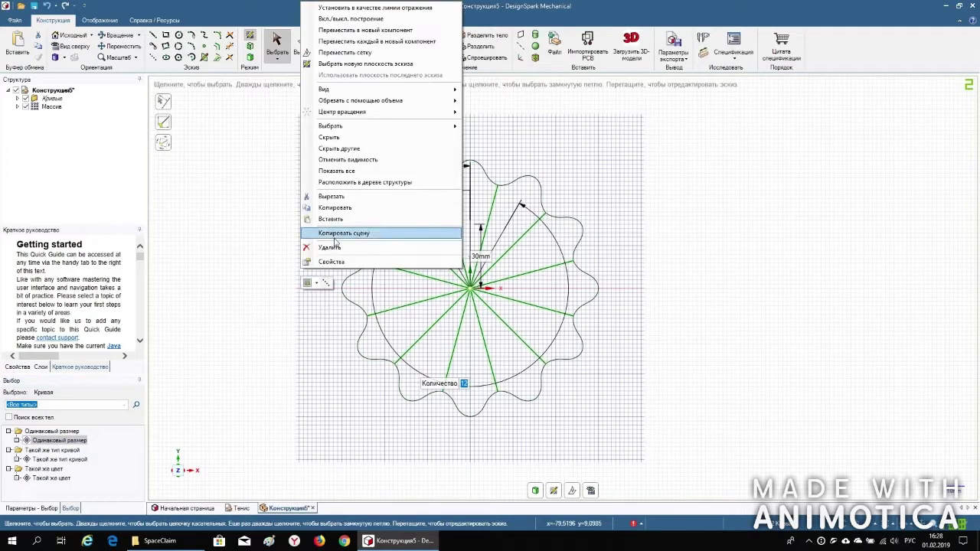
{"action": "left_click", "coordinate": [334, 247]}
{"action": "scroll", "coordinate": [331, 212], "scroll_direction": "down", "scroll_amount": 1}
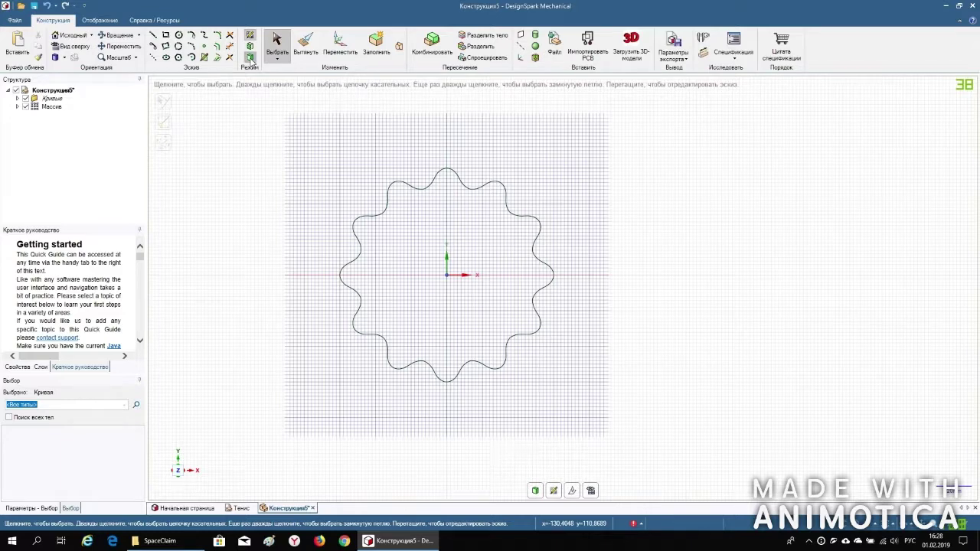
- Turn the fluted outline into a surface in 3D mode and start a sketch on the XZ plane through the origin
{"action": "left_click", "coordinate": [250, 58]}
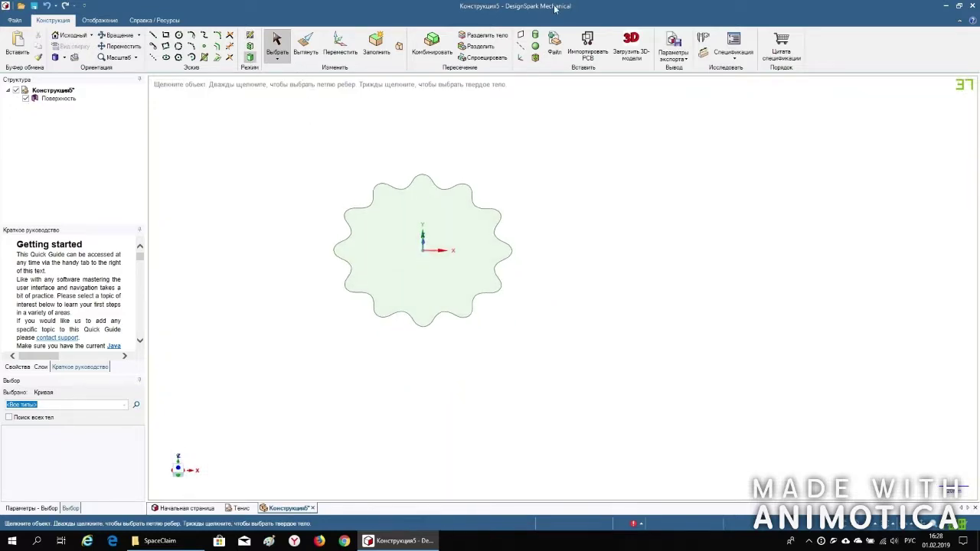
{"action": "left_click", "coordinate": [414, 280]}
{"action": "left_click", "coordinate": [414, 279]}
{"action": "left_click", "coordinate": [250, 35]}
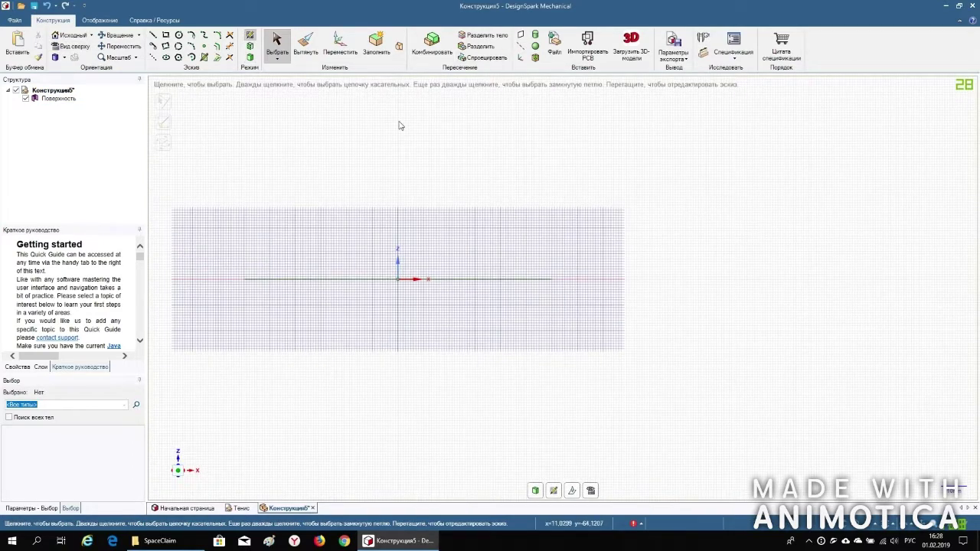
- Create a sphere about 20 mm in diameter centred on the origin and return to 3D mode
{"action": "scroll", "coordinate": [582, 164], "scroll_direction": "up", "scroll_amount": 2}
{"action": "left_click", "coordinate": [535, 46]}
{"action": "scroll", "coordinate": [433, 298], "scroll_direction": "up", "scroll_amount": 1}
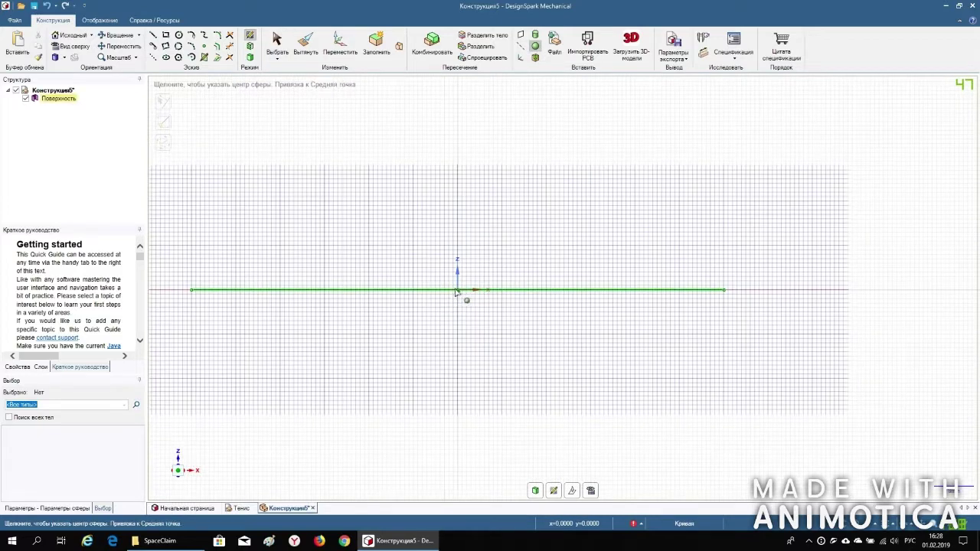
{"action": "left_click", "coordinate": [458, 290]}
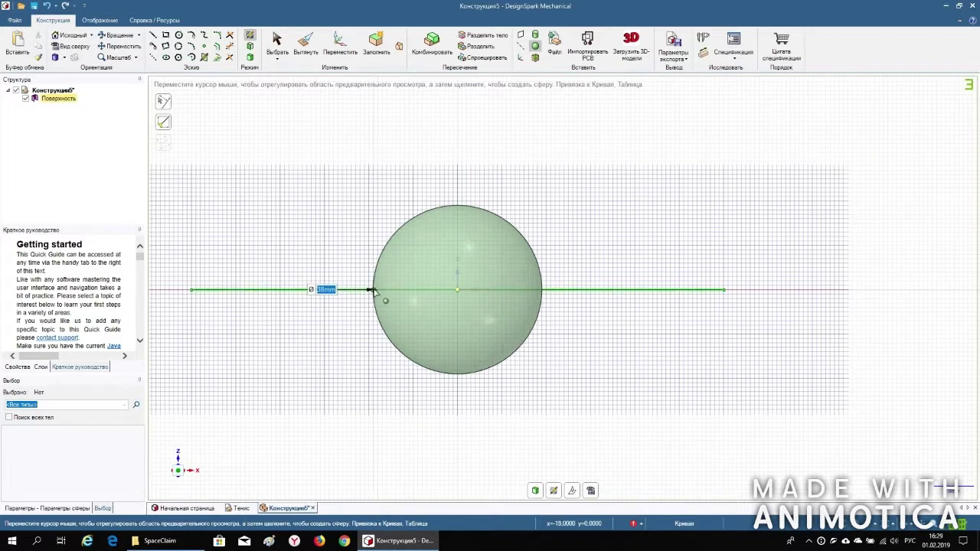
{"action": "left_click", "coordinate": [412, 290]}
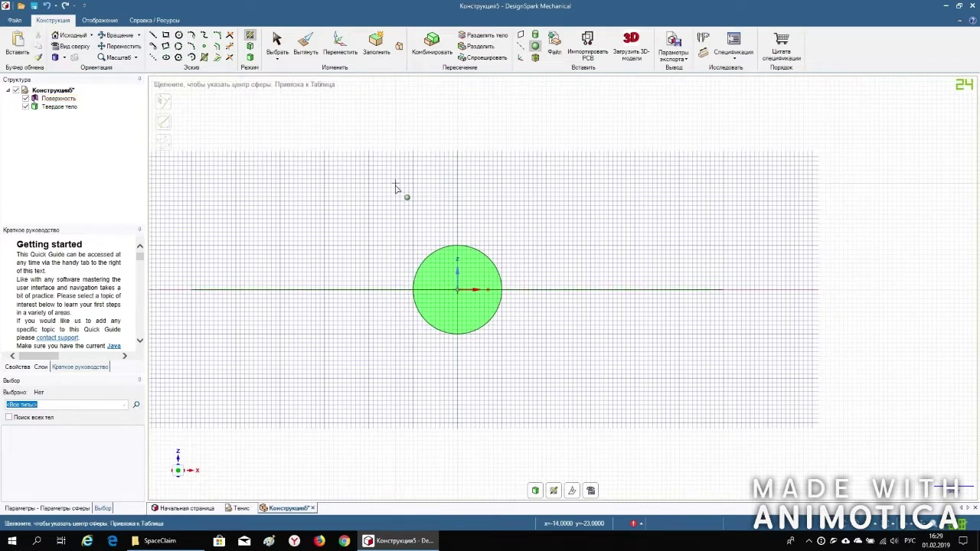
{"action": "scroll", "coordinate": [402, 201], "scroll_direction": "down", "scroll_amount": 2}
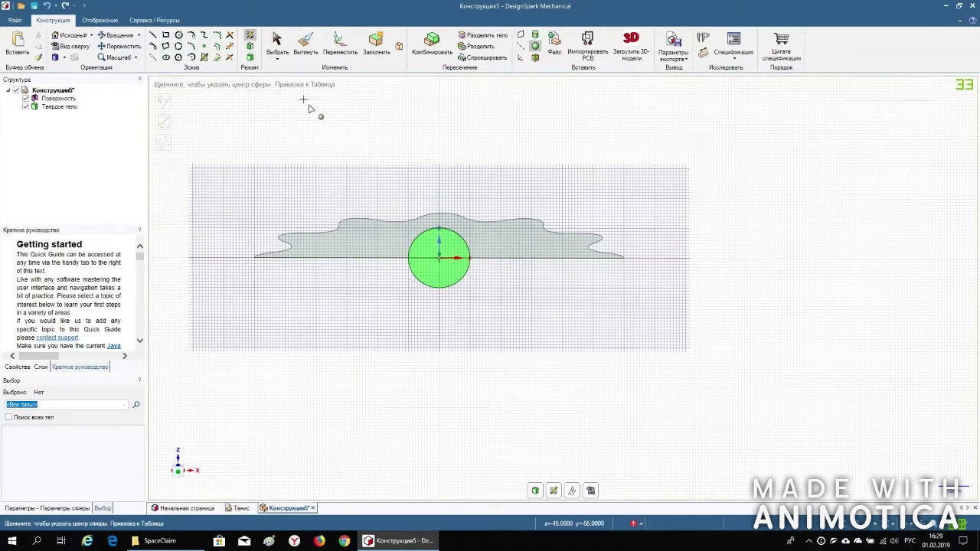
{"action": "left_click", "coordinate": [276, 43]}
{"action": "left_click", "coordinate": [251, 59]}
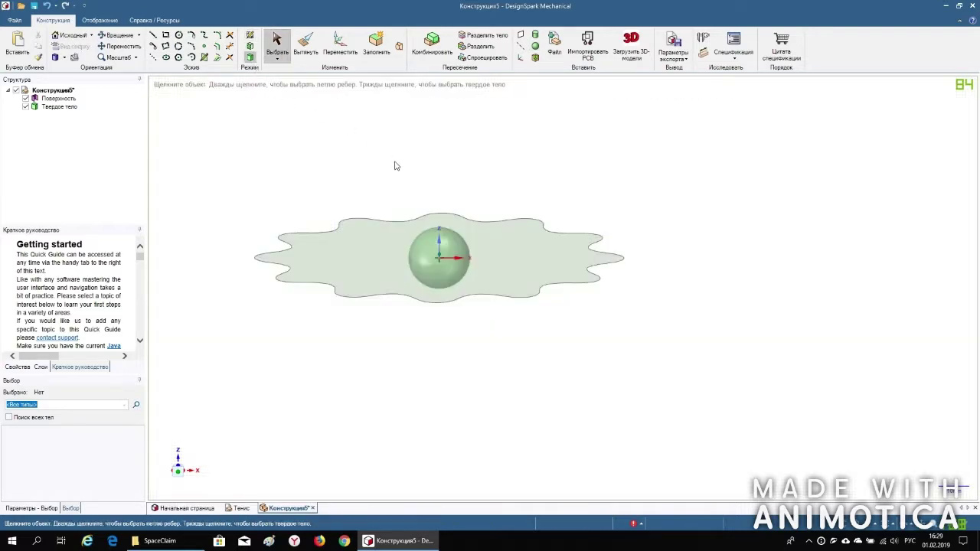
- Split the sphere into two halves with Combine, using the fluted surface as the cutter
{"action": "left_click", "coordinate": [431, 42]}
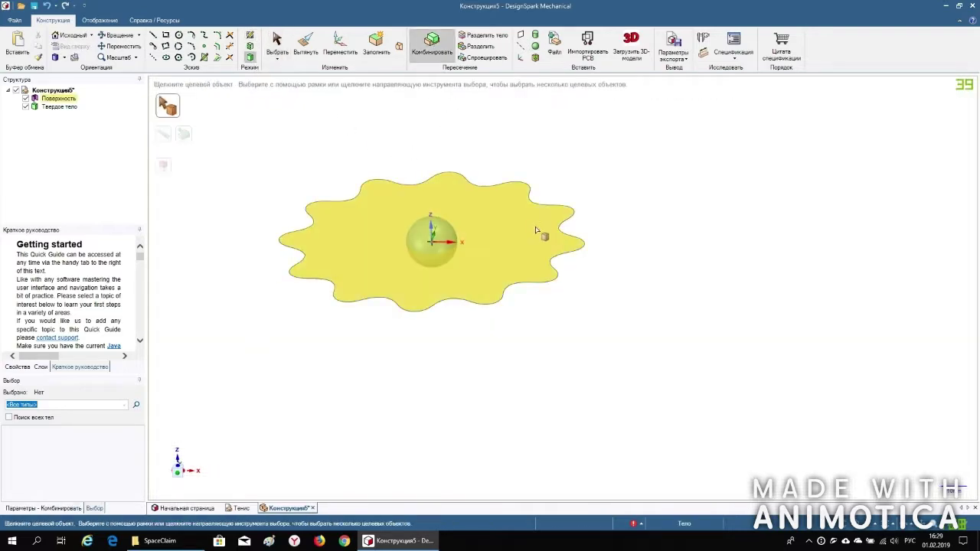
{"action": "left_click", "coordinate": [433, 228]}
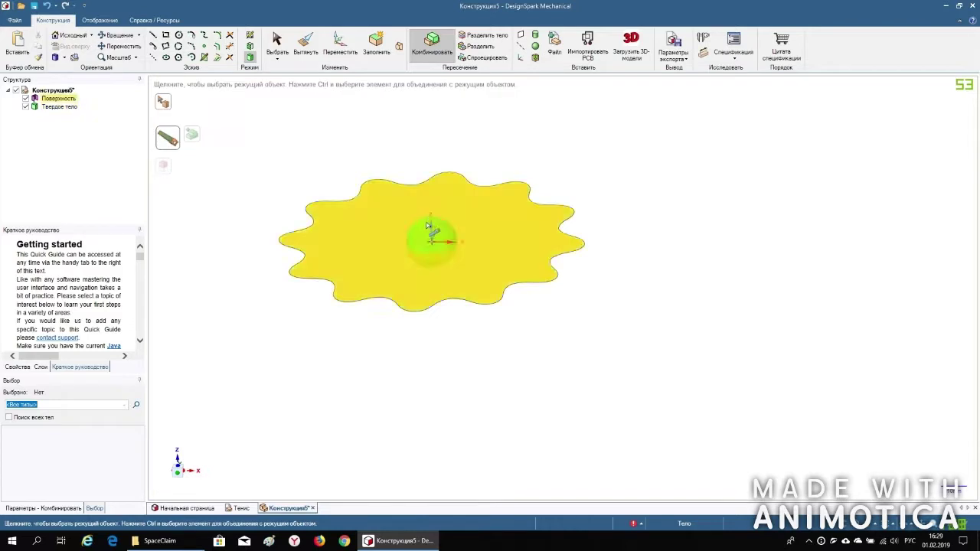
{"action": "left_click", "coordinate": [486, 203]}
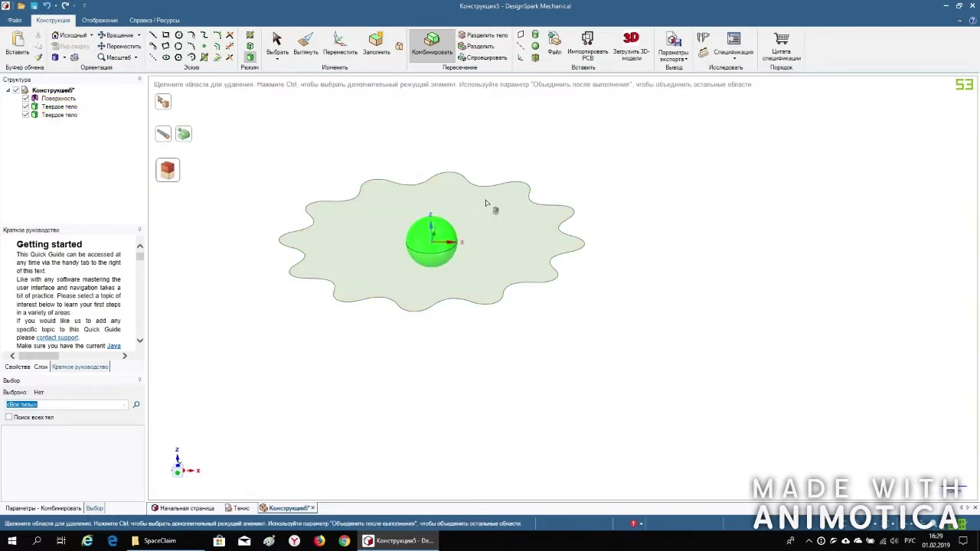
{"action": "left_click", "coordinate": [277, 44]}
- Delete the lower half of the split sphere, keeping only the upper hemisphere and the fluted surface
{"action": "middle_click_drag", "start_coordinate": [294, 149], "coordinate": [300, 169]}
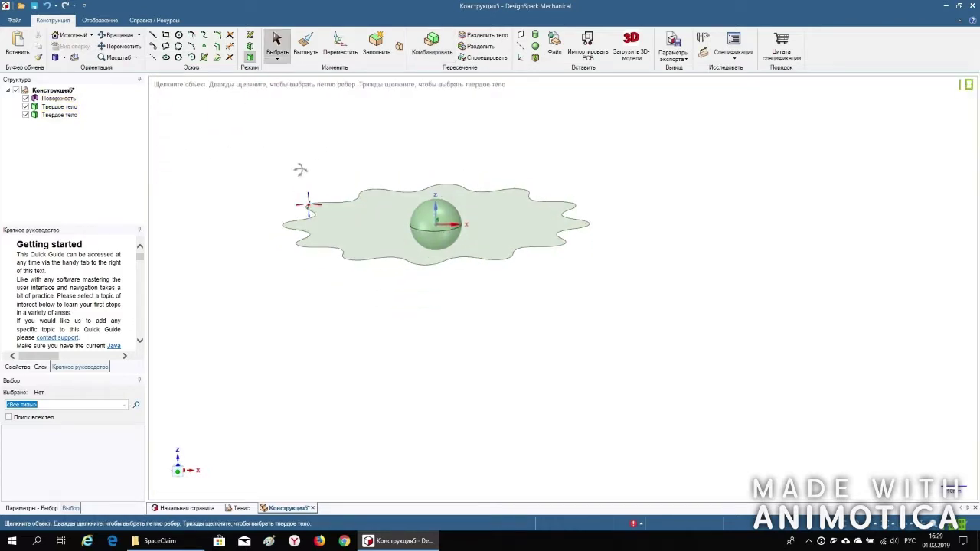
{"action": "left_click", "coordinate": [68, 107]}
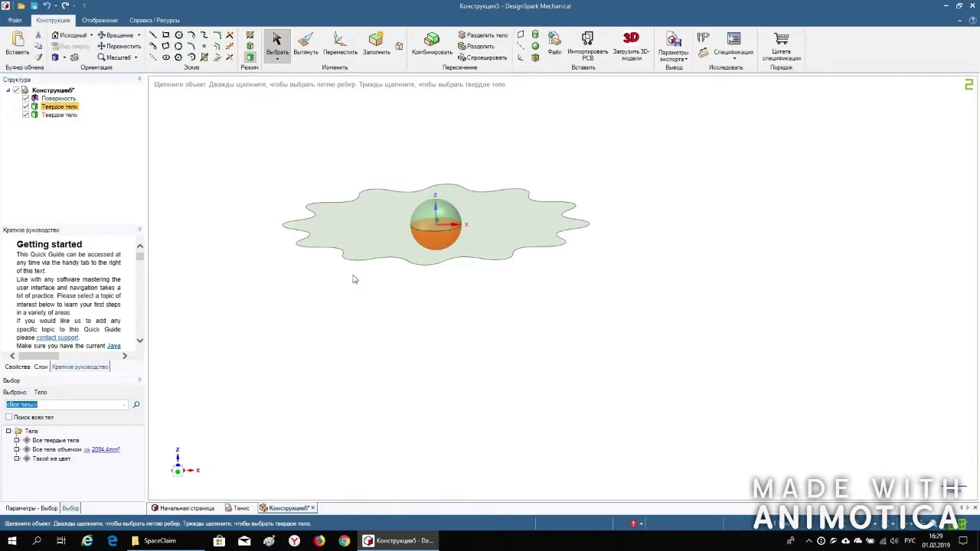
{"action": "right_click", "coordinate": [51, 108]}
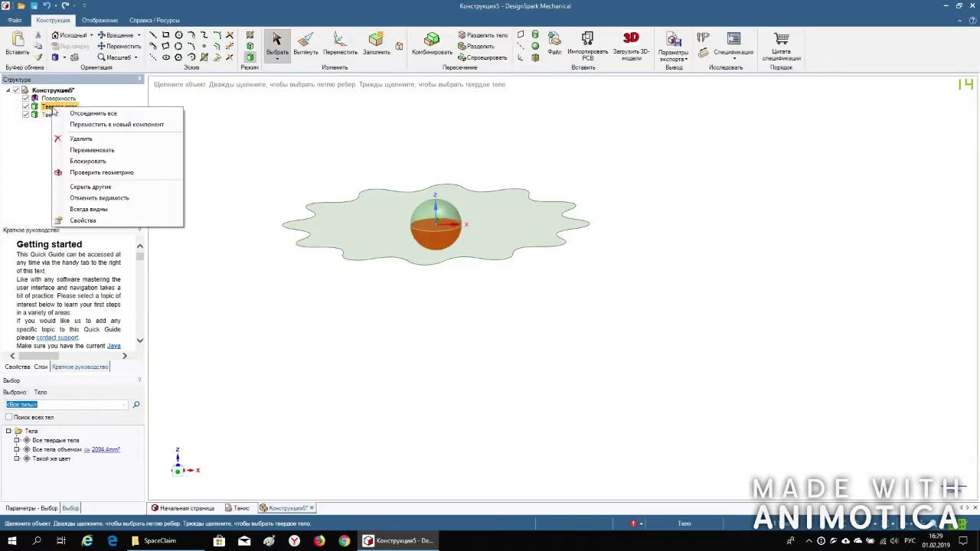
{"action": "left_click", "coordinate": [82, 139]}
{"action": "middle_click_drag", "start_coordinate": [313, 313], "coordinate": [409, 417]}
{"action": "middle_click_drag", "start_coordinate": [283, 234], "coordinate": [423, 214]}
- Select the remaining hemisphere as a body and activate the Move tool on it
{"action": "left_click", "coordinate": [500, 288]}
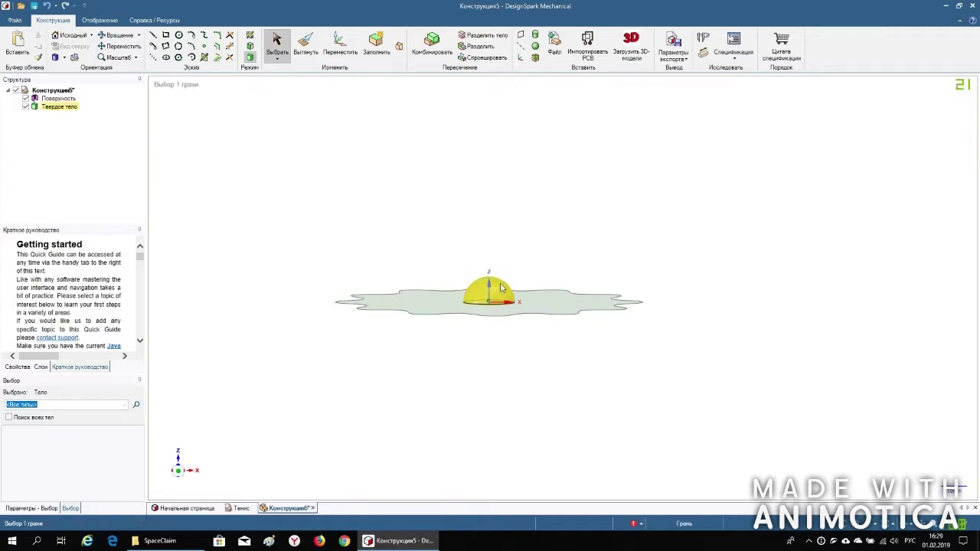
{"action": "left_click", "coordinate": [59, 107]}
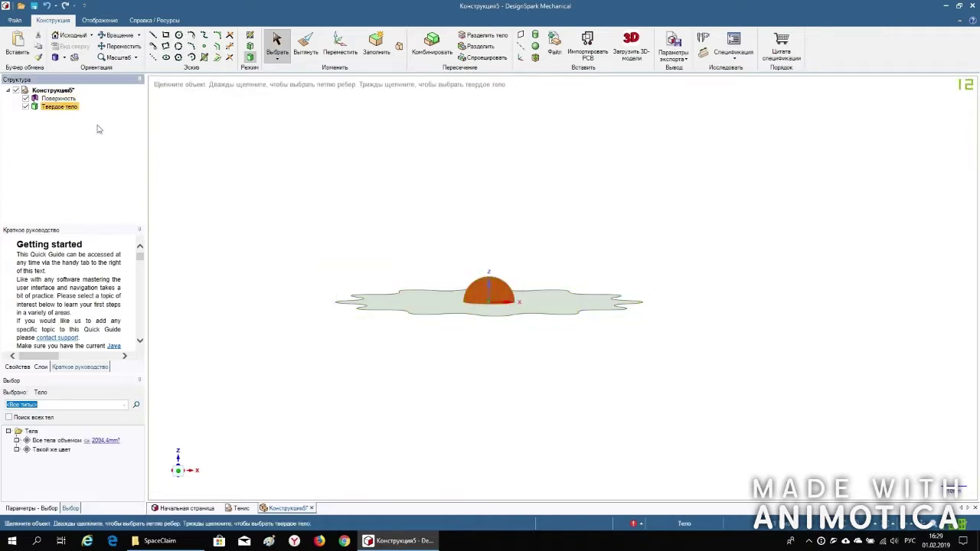
{"action": "left_click", "coordinate": [339, 48]}
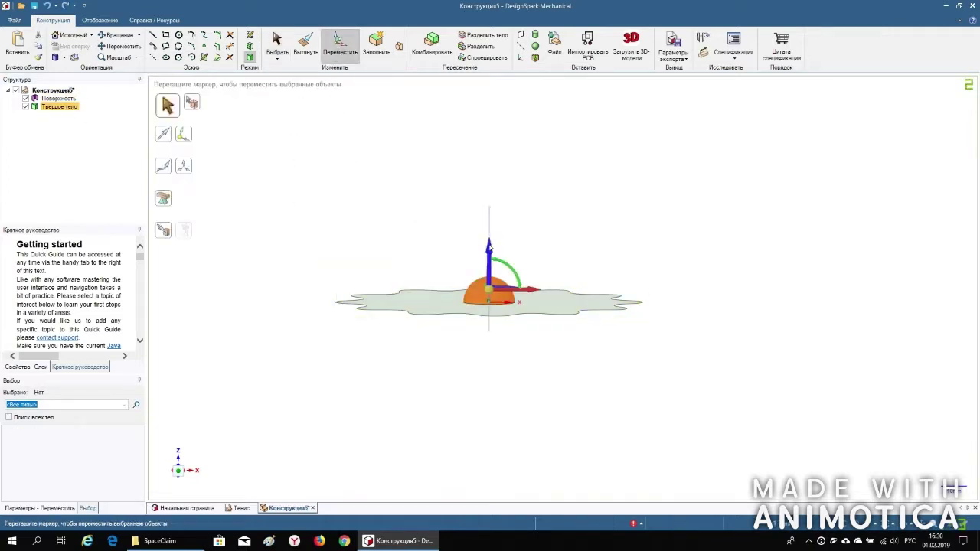
- Try copying the hemisphere 100 mm upward along the Z axis, and undo the copy
{"action": "left_click_drag", "start_coordinate": [490, 246], "coordinate": [494, 157], "text": "ctrl"}
{"action": "type", "text": "1"}
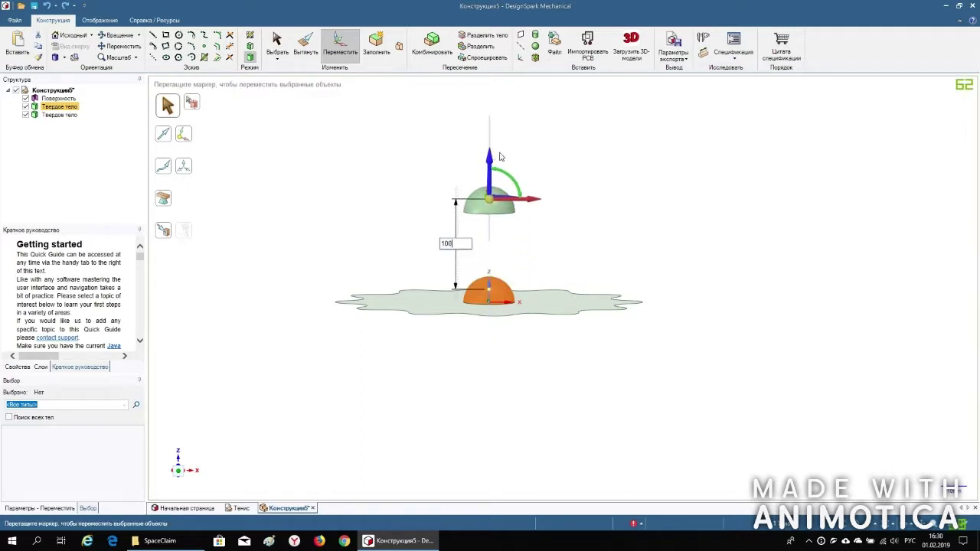
{"action": "type", "text": "00"}
{"action": "key", "text": "Return"}
{"action": "scroll", "coordinate": [499, 156], "scroll_direction": "down", "scroll_amount": 3}
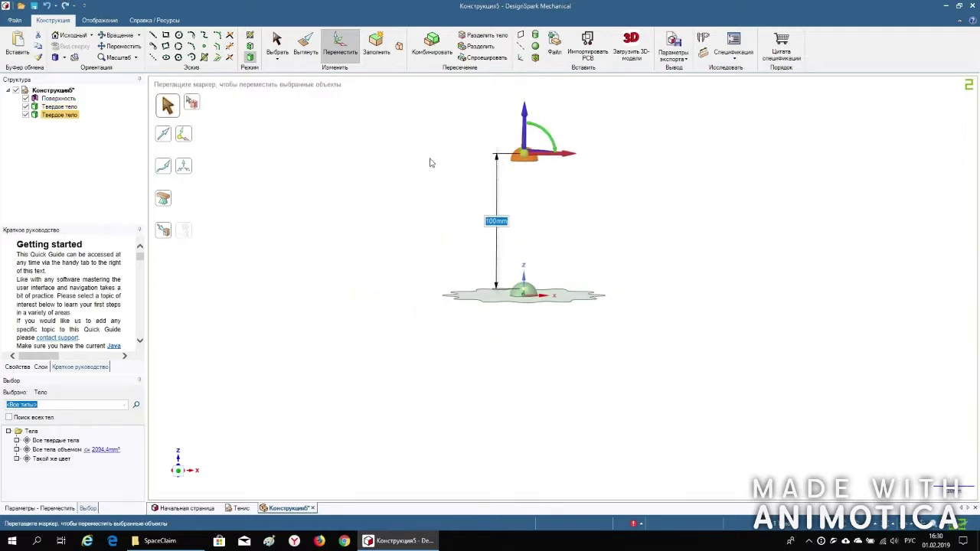
{"action": "left_click", "coordinate": [396, 175]}
{"action": "scroll", "coordinate": [330, 299], "scroll_direction": "down", "scroll_amount": 2}
{"action": "scroll", "coordinate": [417, 178], "scroll_direction": "up", "scroll_amount": 1}
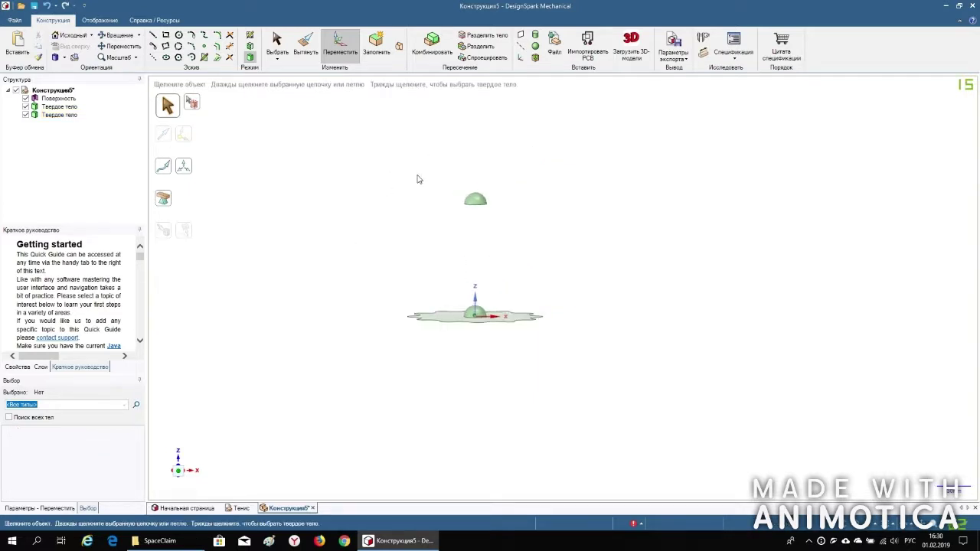
{"action": "left_click", "coordinate": [46, 5]}
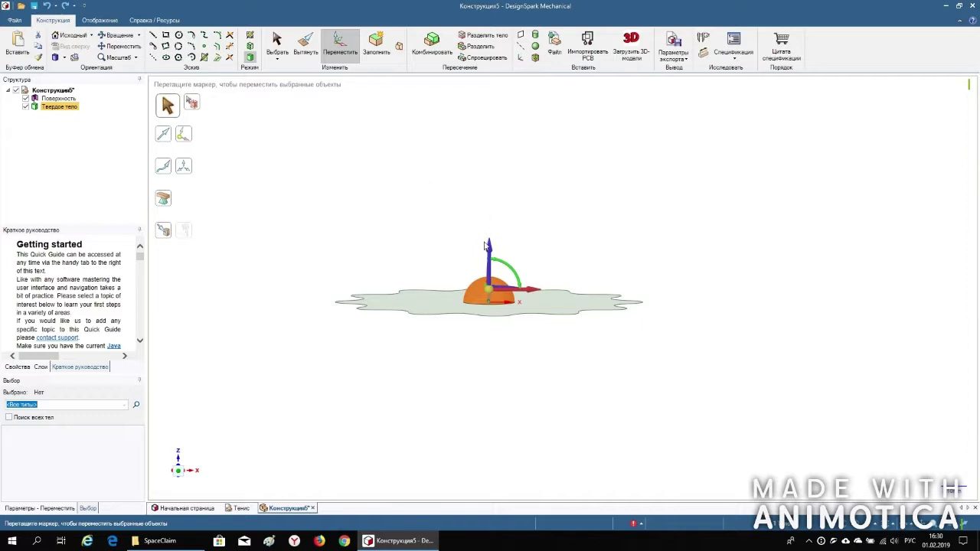
- Move the hemisphere itself 100 mm upward along the Z axis, above the fluted surface
{"action": "left_click_drag", "start_coordinate": [490, 229], "coordinate": [492, 195]}
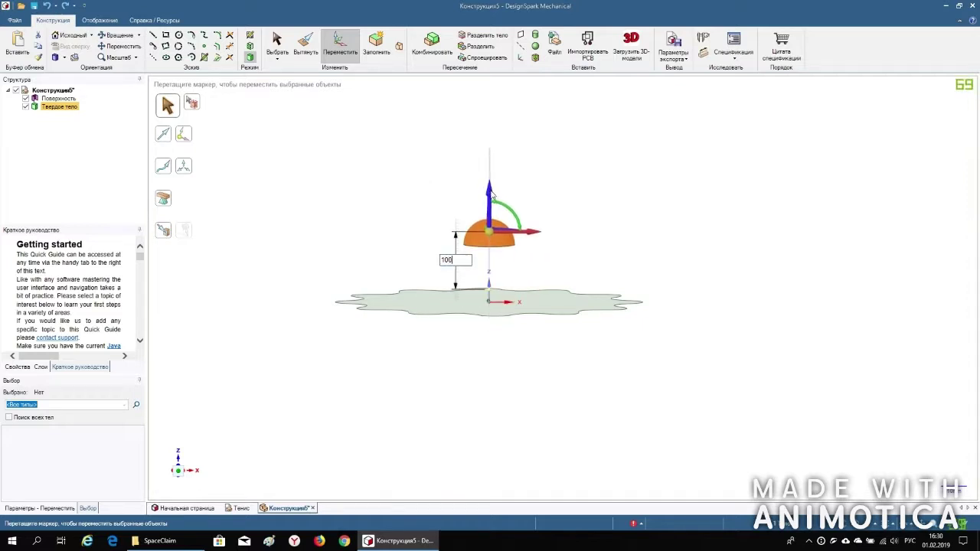
{"action": "type", "text": "100"}
{"action": "key", "text": "Return"}
{"action": "scroll", "coordinate": [525, 133], "scroll_direction": "down", "scroll_amount": 2}
{"action": "left_click", "coordinate": [304, 263]}
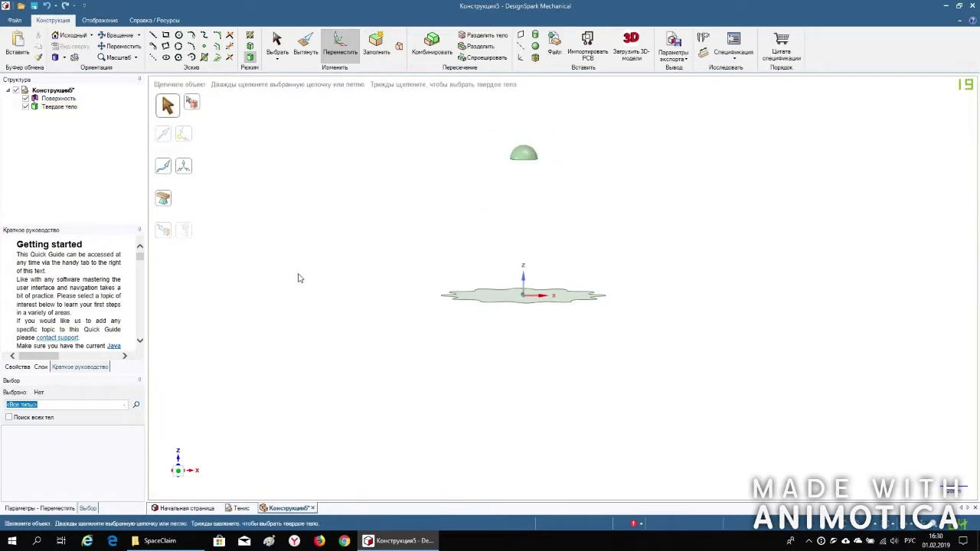
{"action": "scroll", "coordinate": [429, 230], "scroll_direction": "down", "scroll_amount": 2}
{"action": "scroll", "coordinate": [404, 278], "scroll_direction": "up", "scroll_amount": 2}
{"action": "scroll", "coordinate": [511, 261], "scroll_direction": "down", "scroll_amount": 1}
{"action": "scroll", "coordinate": [347, 277], "scroll_direction": "up", "scroll_amount": 1}
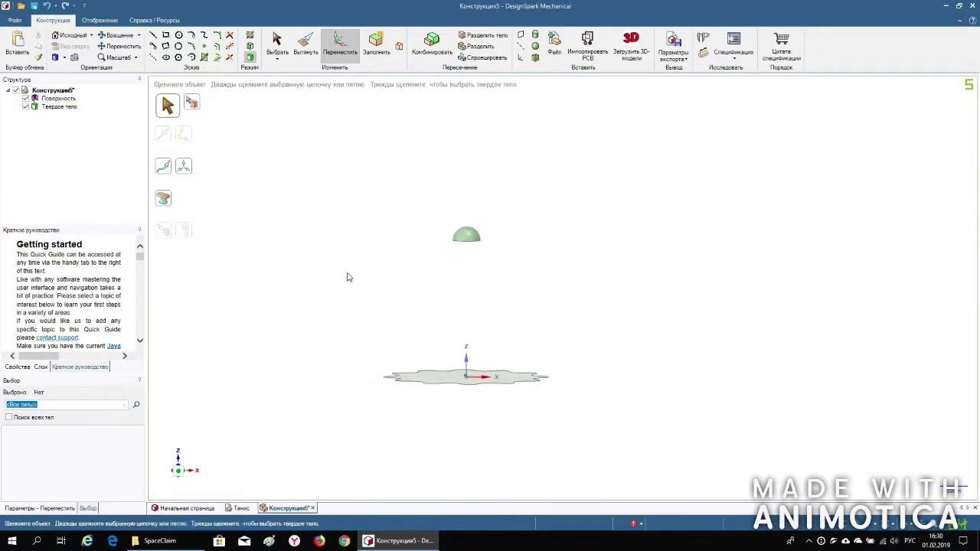
- Copy the hemisphere and fluted surface together twice along the X axis, placing the first copy about 131 mm from the original
{"action": "left_click_drag", "start_coordinate": [352, 339], "coordinate": [578, 452]}
{"action": "left_click_drag", "start_coordinate": [514, 303], "coordinate": [695, 303], "text": "ctrl"}
{"action": "scroll", "coordinate": [361, 257], "scroll_direction": "down", "scroll_amount": 1}
{"action": "scroll", "coordinate": [362, 257], "scroll_direction": "down", "scroll_amount": 1}
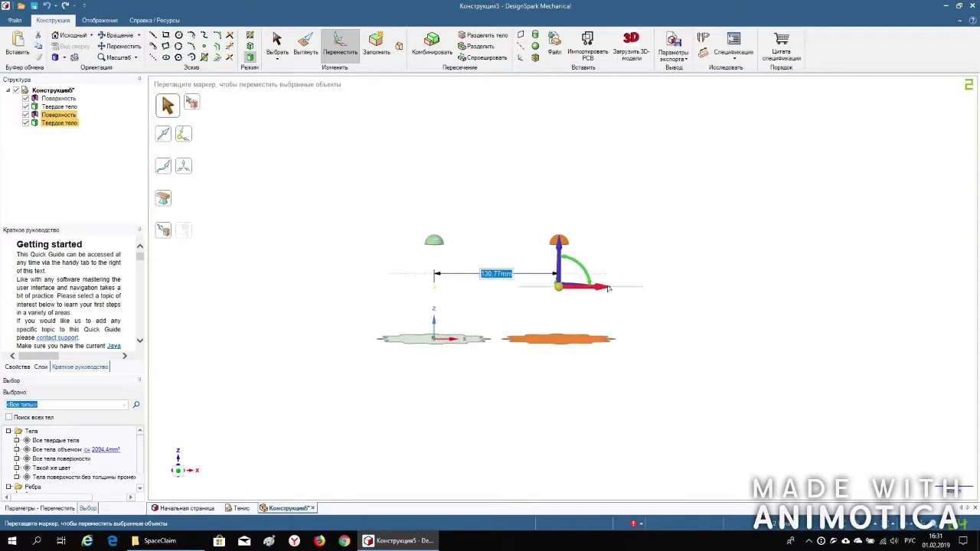
{"action": "left_click_drag", "start_coordinate": [609, 288], "coordinate": [738, 316], "text": "ctrl"}
{"action": "left_click", "coordinate": [522, 197]}
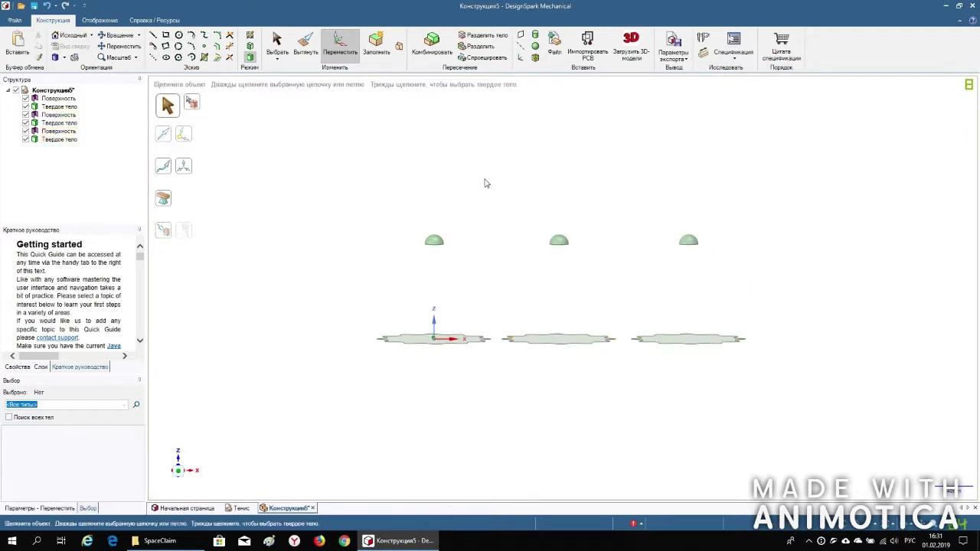
{"action": "scroll", "coordinate": [555, 197], "scroll_direction": "down", "scroll_amount": 1}
{"action": "scroll", "coordinate": [547, 202], "scroll_direction": "up", "scroll_amount": 2}
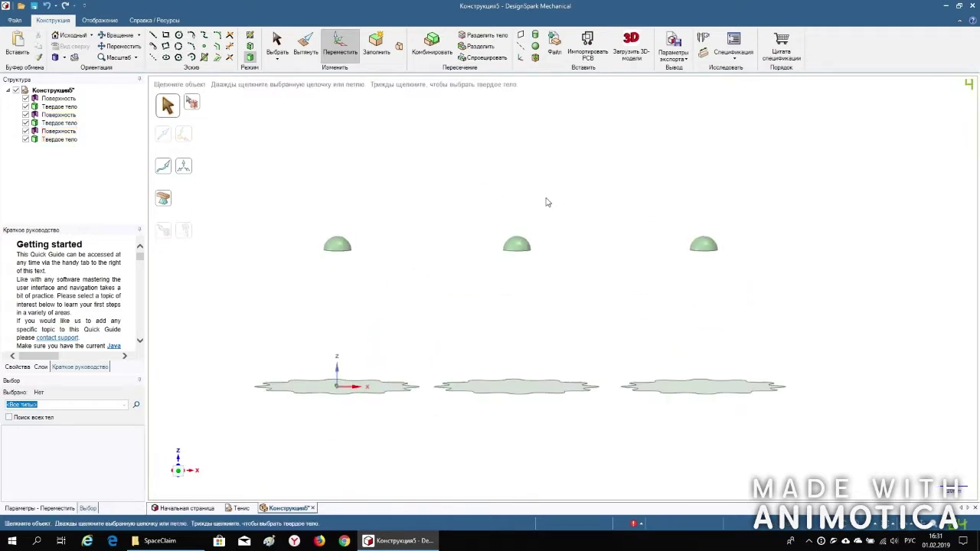
- Blend the flat base face of the hemisphere farthest along X with the fluted surface below it into one solid
{"action": "middle_click_drag", "start_coordinate": [545, 198], "coordinate": [544, 161]}
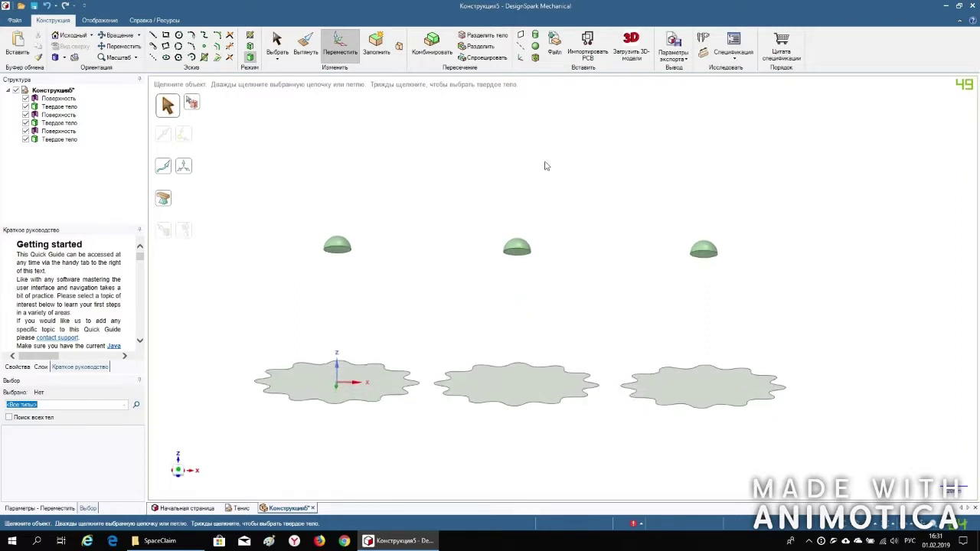
{"action": "left_click", "coordinate": [398, 46]}
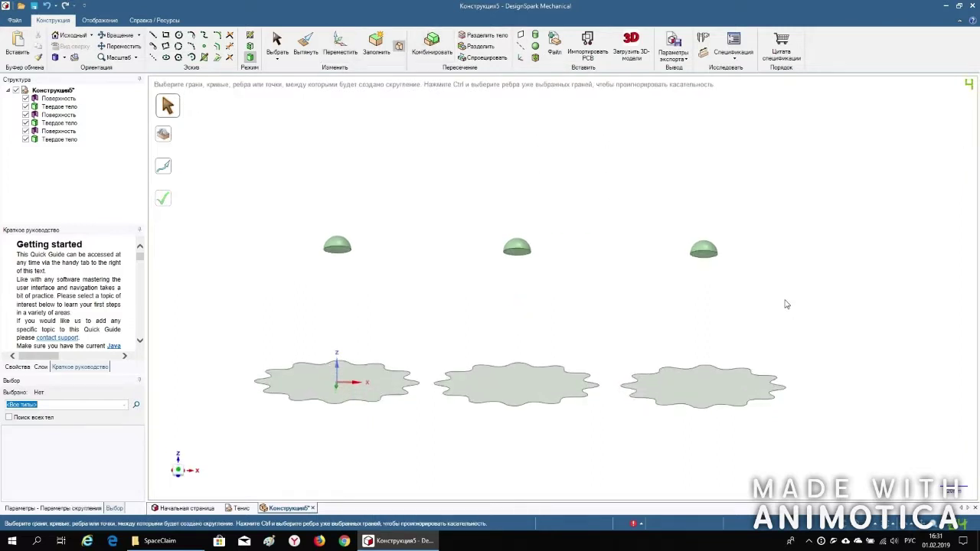
{"action": "left_click", "coordinate": [704, 257]}
{"action": "middle_click_drag", "start_coordinate": [678, 278], "coordinate": [710, 394]}
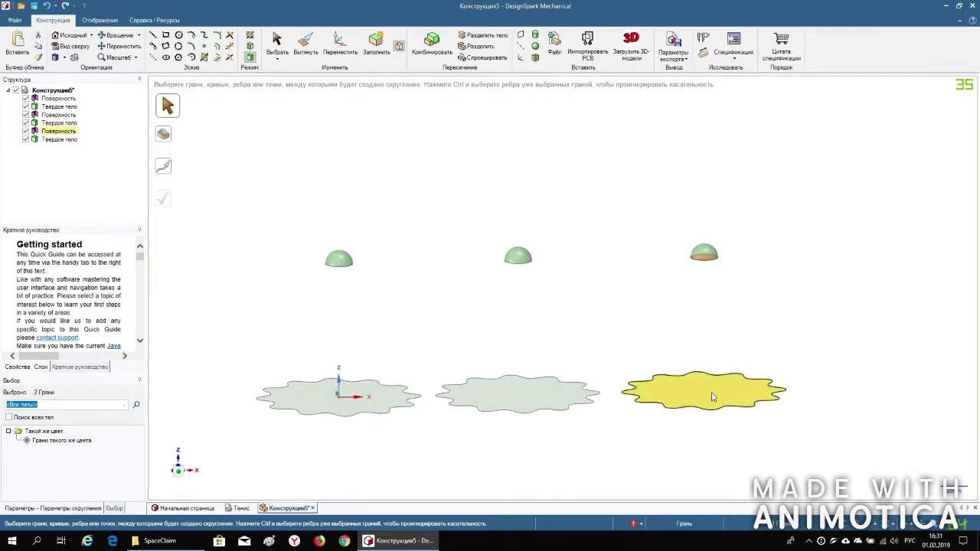
{"action": "left_click", "coordinate": [711, 397]}
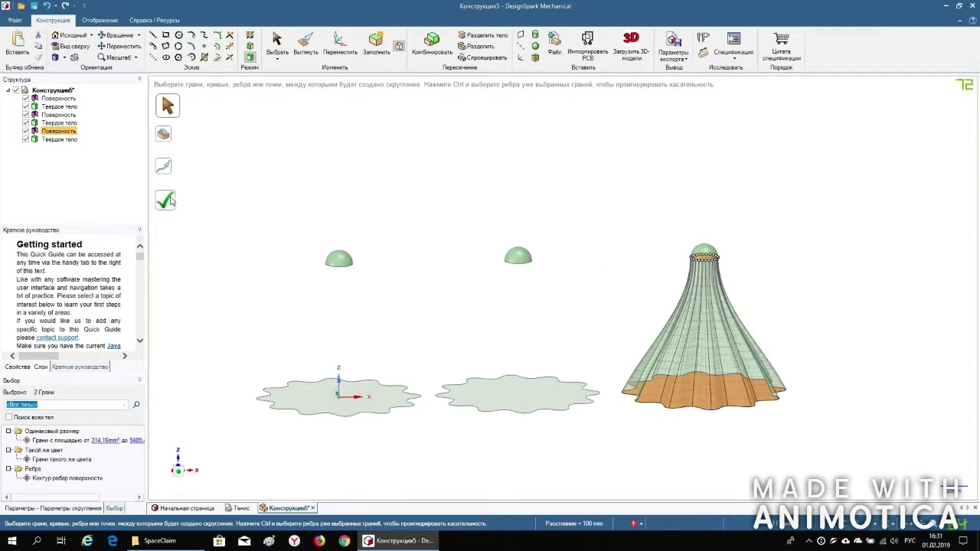
{"action": "left_click", "coordinate": [165, 201]}
- Blend the middle fluted surface with the base edge of the hemisphere above it into a straight-sided solid
{"action": "mouse_move", "coordinate": [438, 198]}
{"action": "middle_mouse_down"}
{"action": "mouse_move", "coordinate": [434, 168]}
{"action": "mouse_move", "coordinate": [435, 208]}
{"action": "middle_mouse_up"}
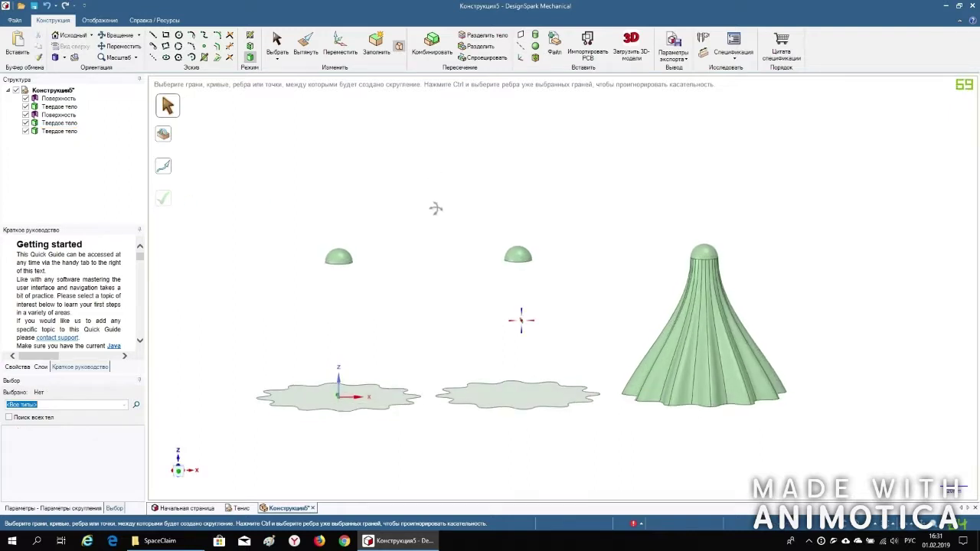
{"action": "left_click", "coordinate": [538, 403]}
{"action": "scroll", "coordinate": [584, 267], "scroll_direction": "up", "scroll_amount": 3}
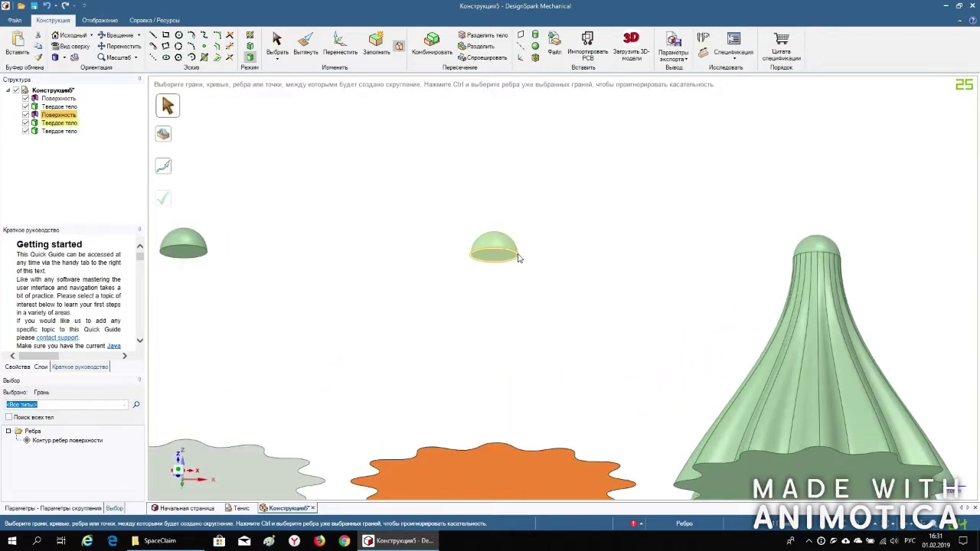
{"action": "left_click", "coordinate": [519, 258]}
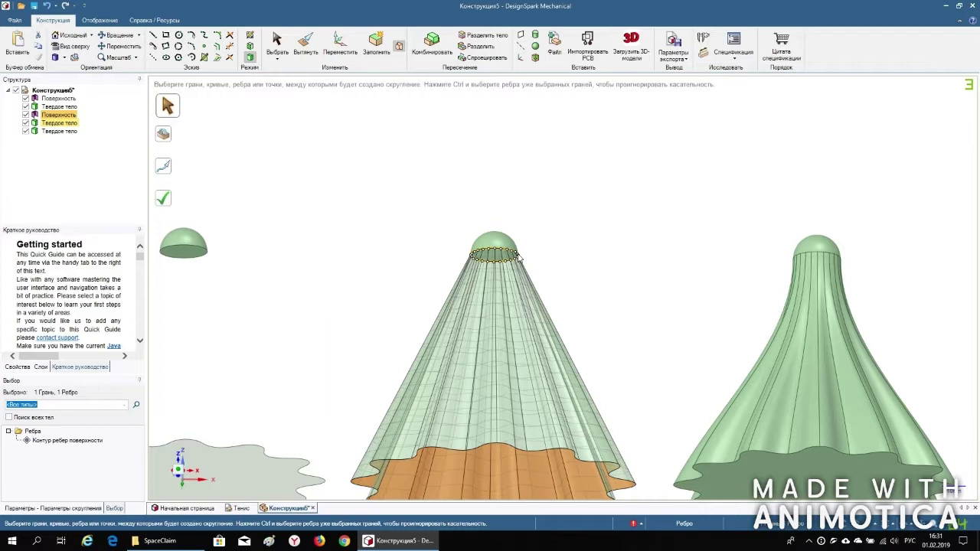
{"action": "left_click", "coordinate": [165, 201]}
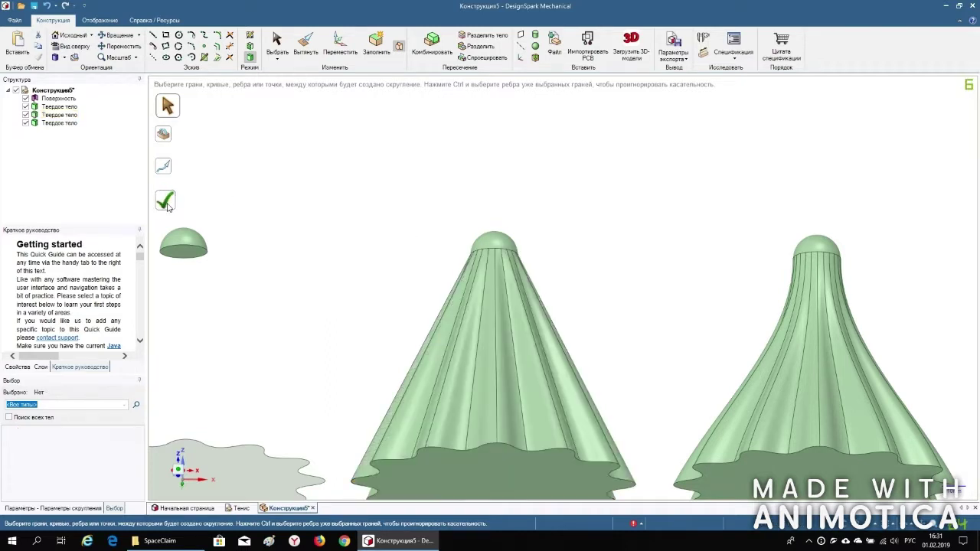
- Start a sketch on the vertical XZ plane through the origin and view it face-on
{"action": "scroll", "coordinate": [635, 232], "scroll_direction": "down", "scroll_amount": 4}
{"action": "middle_click_drag", "start_coordinate": [372, 234], "coordinate": [372, 237]}
{"action": "mouse_move", "coordinate": [470, 219]}
{"action": "middle_mouse_down"}
{"action": "mouse_move", "coordinate": [326, 291]}
{"action": "mouse_move", "coordinate": [335, 380]}
{"action": "mouse_move", "coordinate": [325, 364]}
{"action": "middle_mouse_up"}
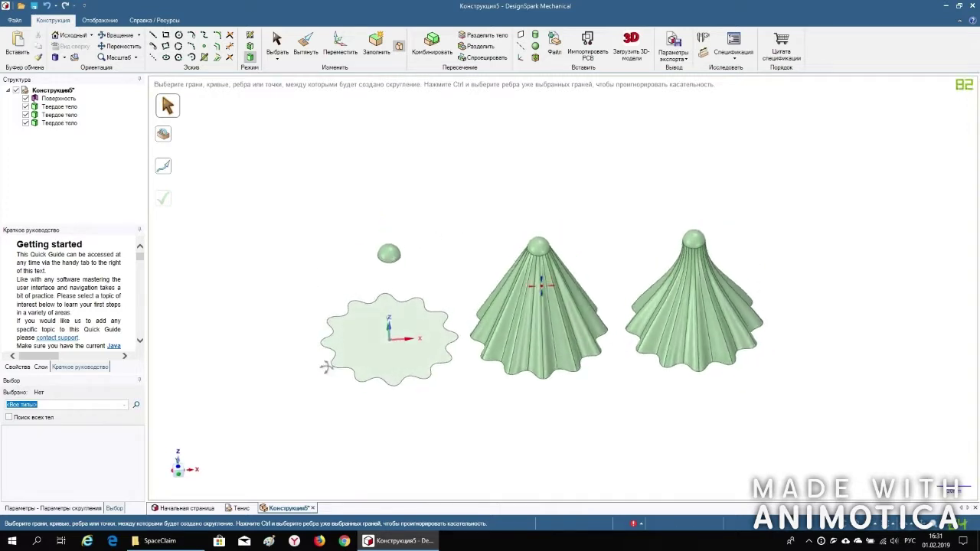
{"action": "left_click", "coordinate": [404, 343]}
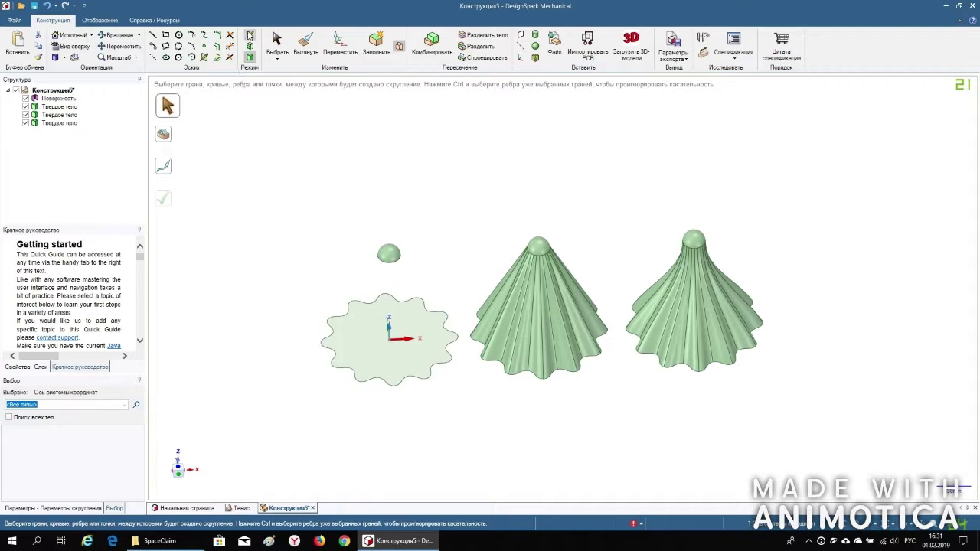
{"action": "left_click", "coordinate": [249, 36]}
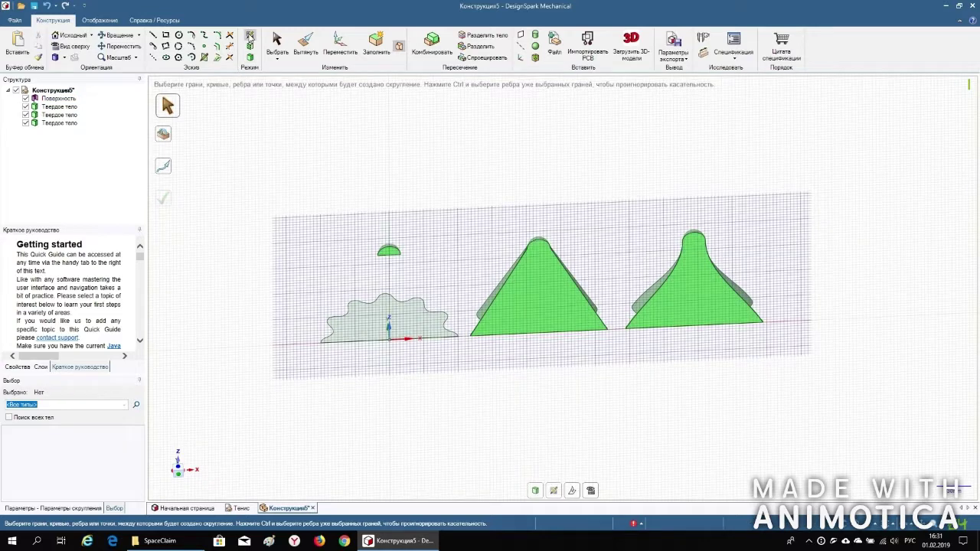
{"action": "left_click", "coordinate": [72, 47]}
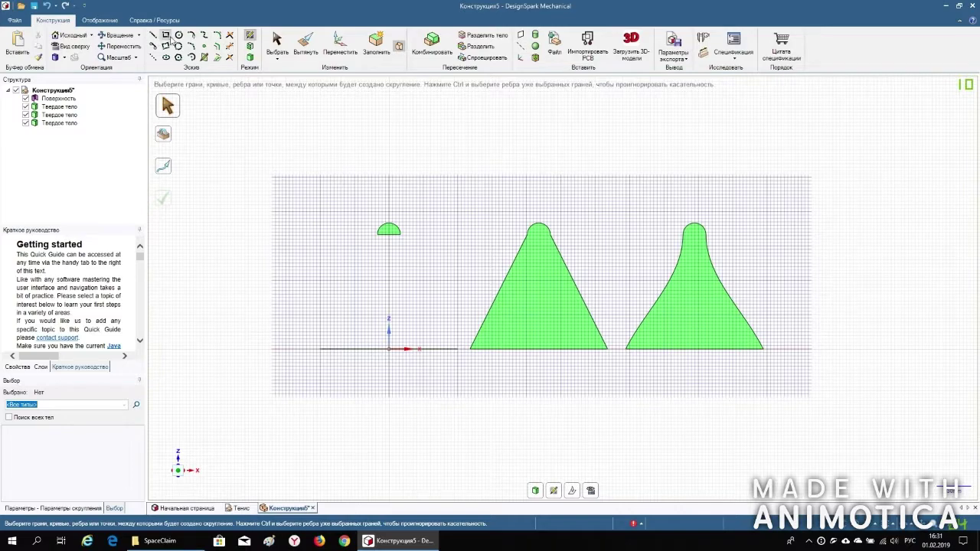
- Draw an outward-bulging spline from the original fluted surface's negative-X end to the hemisphere's near base corner, spanning 50 mm across and 100 mm up
{"action": "left_click", "coordinate": [205, 36]}
{"action": "scroll", "coordinate": [302, 322], "scroll_direction": "up", "scroll_amount": 2}
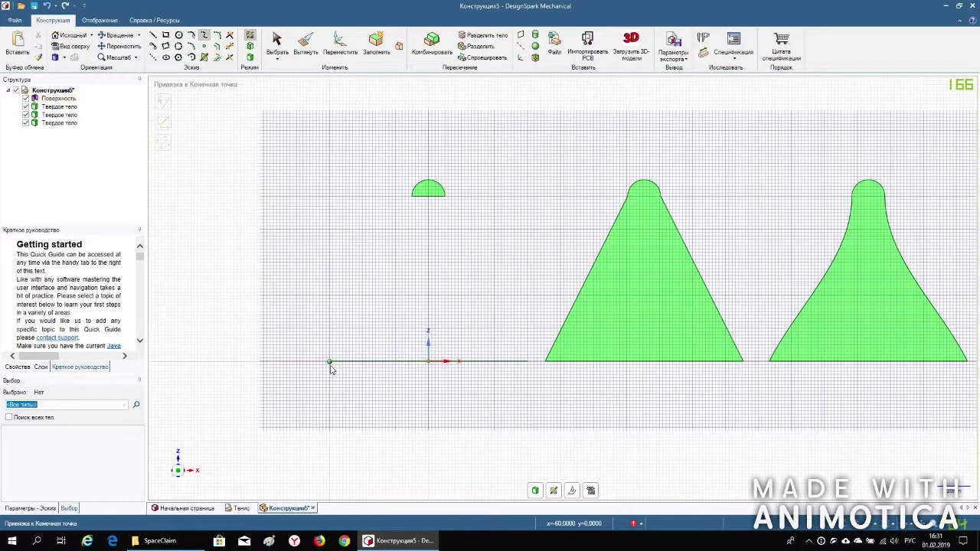
{"action": "scroll", "coordinate": [329, 364], "scroll_direction": "up", "scroll_amount": 3}
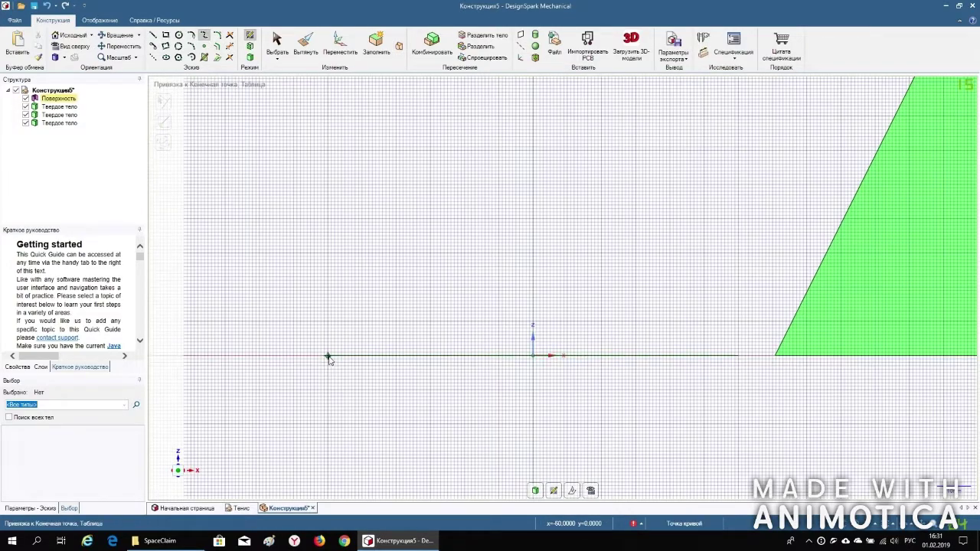
{"action": "left_click", "coordinate": [327, 357]}
{"action": "scroll", "coordinate": [328, 356], "scroll_direction": "down", "scroll_amount": 3}
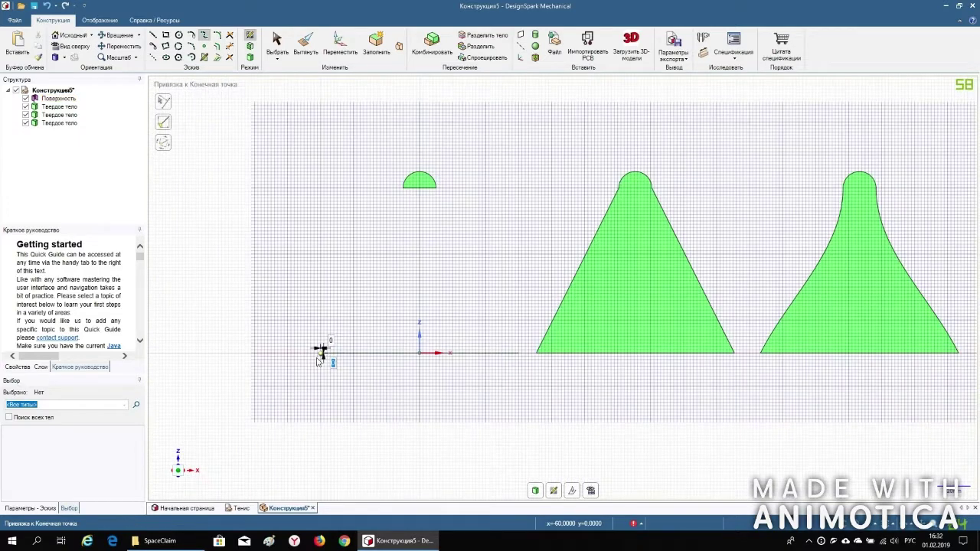
{"action": "left_click", "coordinate": [306, 295]}
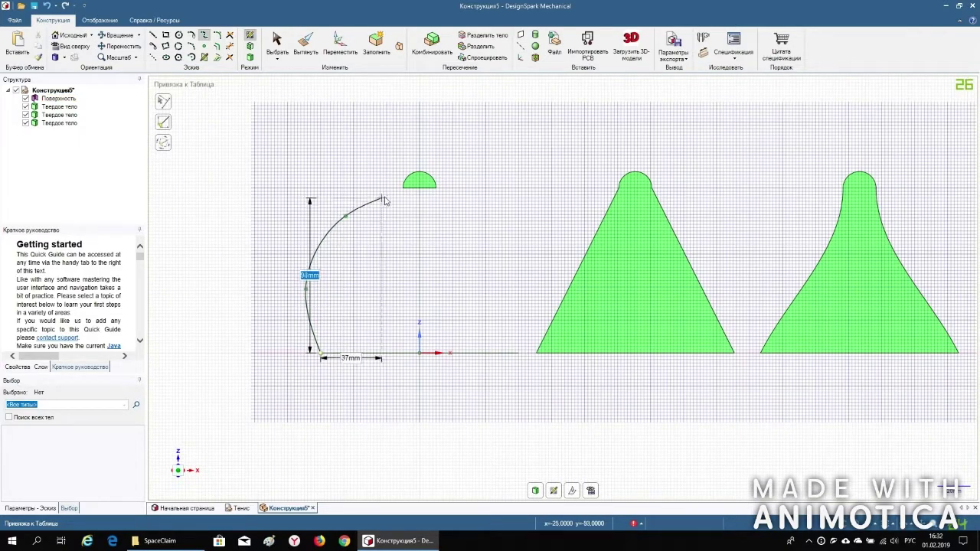
{"action": "scroll", "coordinate": [398, 194], "scroll_direction": "up", "scroll_amount": 1}
{"action": "scroll", "coordinate": [398, 194], "scroll_direction": "up", "scroll_amount": 1}
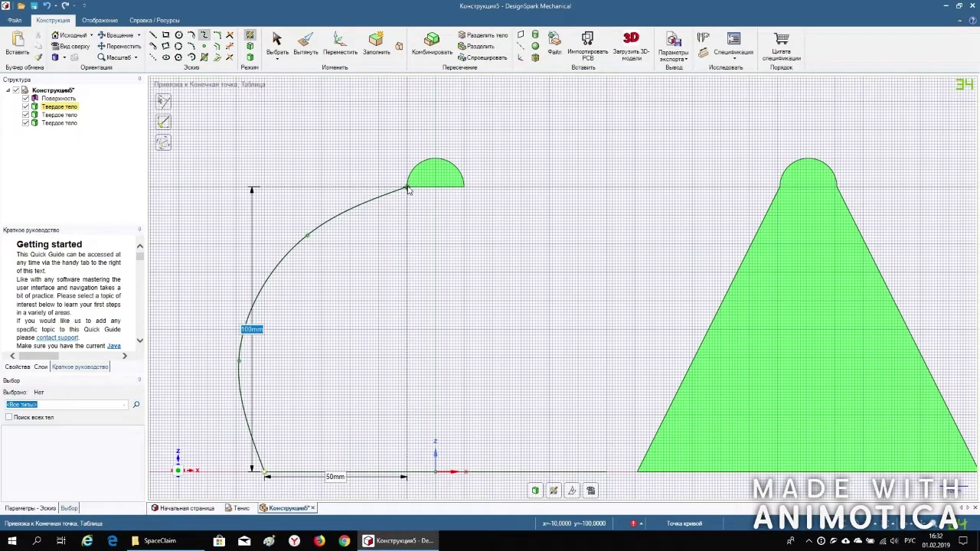
{"action": "left_click", "coordinate": [408, 189]}
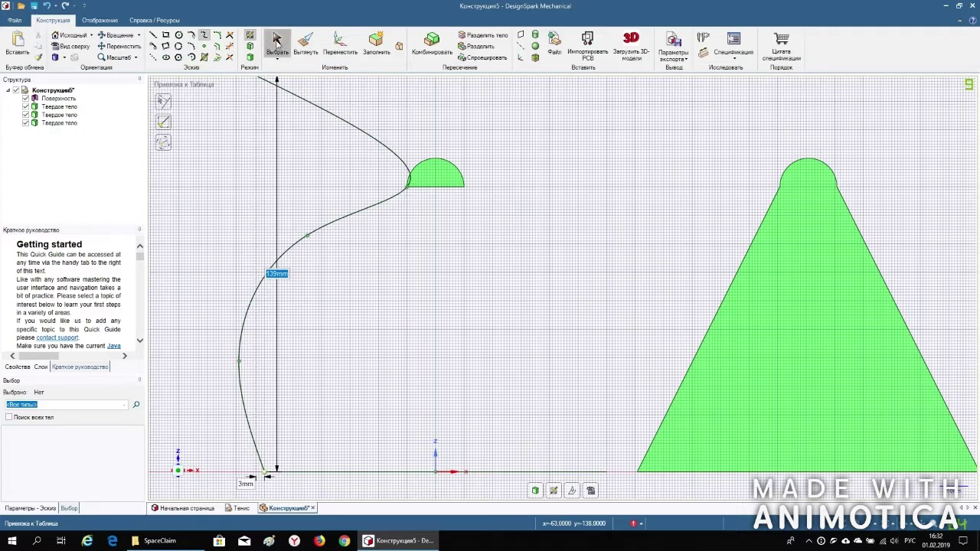
{"action": "left_click", "coordinate": [277, 40]}
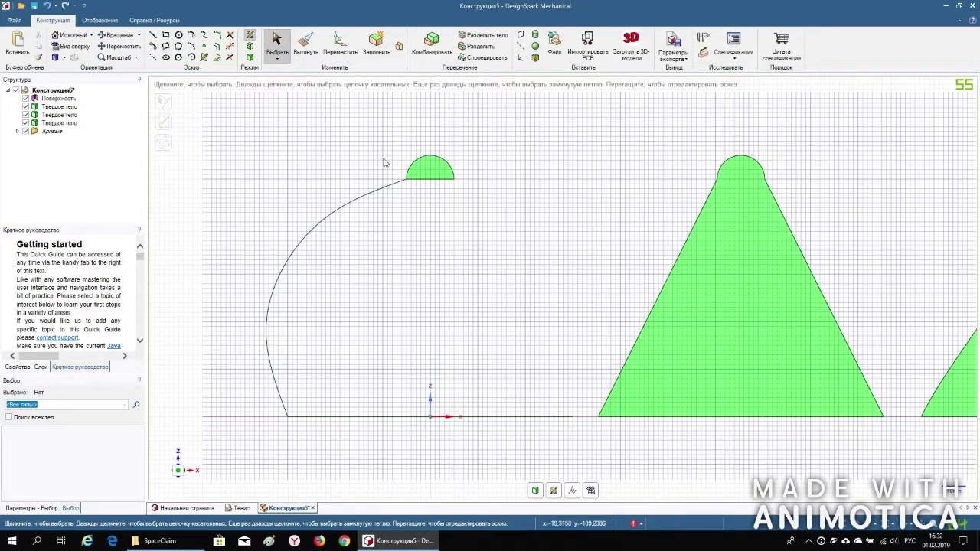
- Return from the sketch to 3D mode and anchor the bulging spline's Move handle at the origin
{"action": "scroll", "coordinate": [353, 168], "scroll_direction": "down", "scroll_amount": 1}
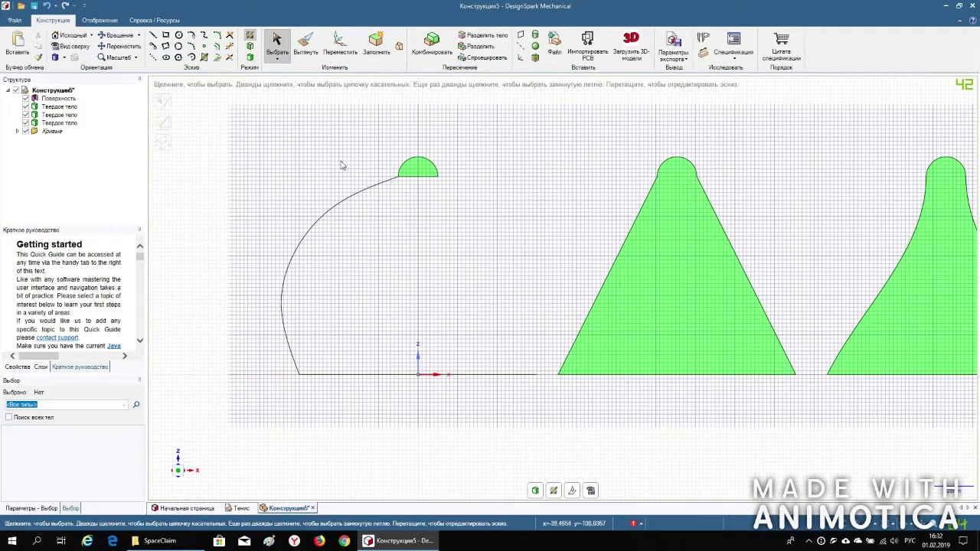
{"action": "scroll", "coordinate": [343, 164], "scroll_direction": "down", "scroll_amount": 1}
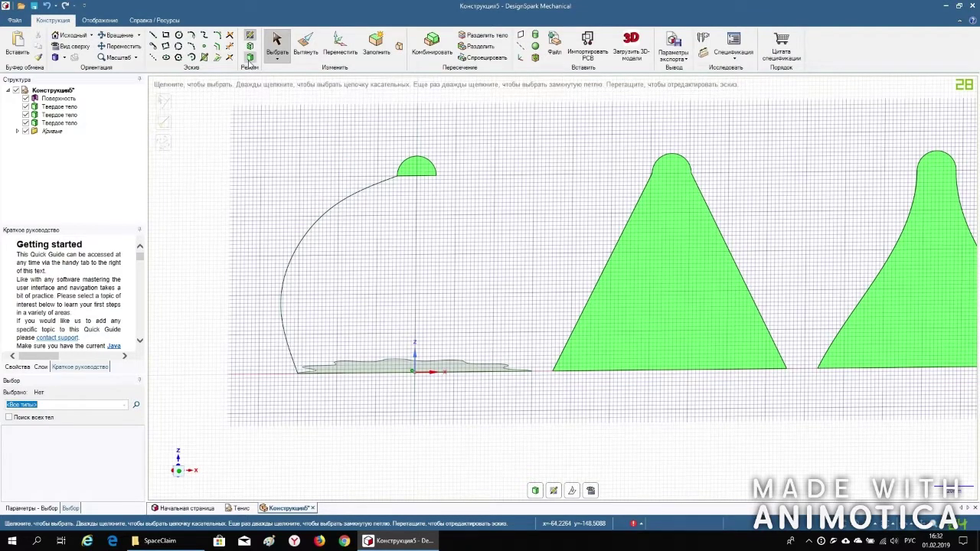
{"action": "left_click", "coordinate": [249, 58]}
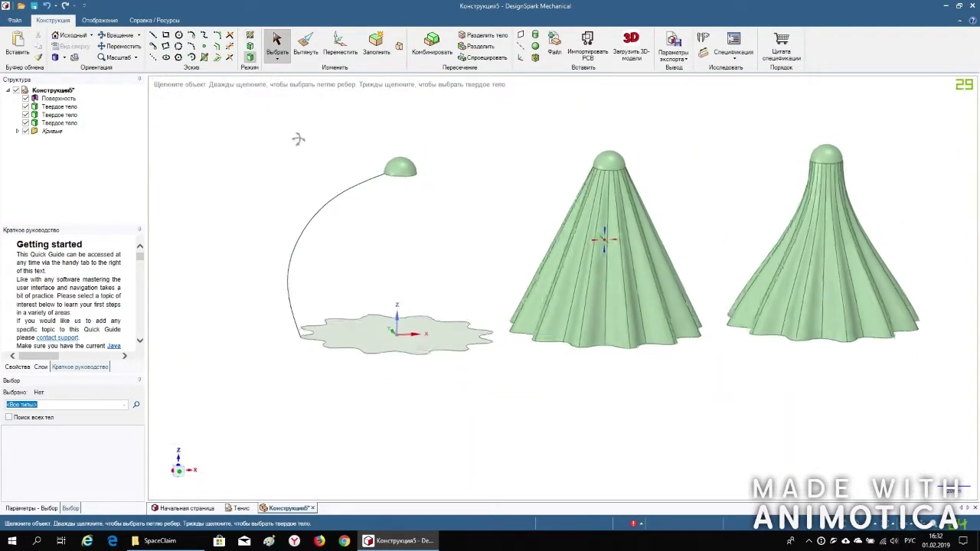
{"action": "left_click", "coordinate": [342, 194]}
{"action": "left_click", "coordinate": [338, 48]}
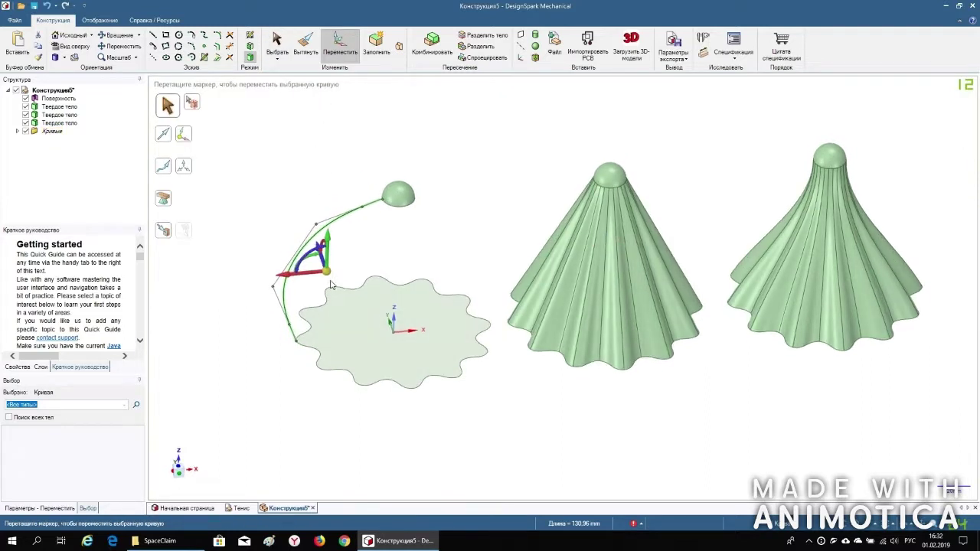
{"action": "left_click_drag", "start_coordinate": [326, 271], "coordinate": [393, 322]}
{"action": "middle_click_drag", "start_coordinate": [392, 322], "coordinate": [279, 241]}
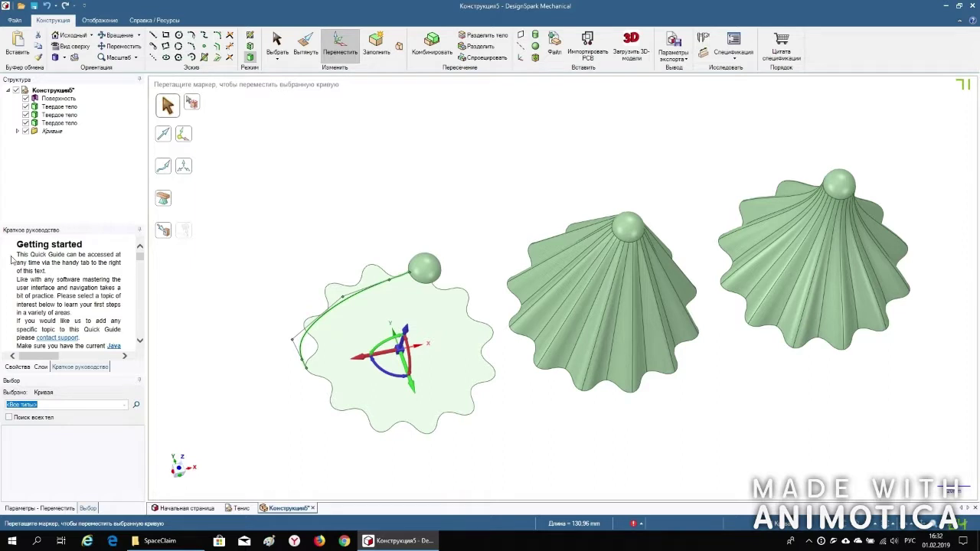
- Create a circular pattern of 12 splines spaced 30° apart around the vertical axis through the origin
{"action": "left_click", "coordinate": [39, 508]}
{"action": "left_click", "coordinate": [9, 418]}
{"action": "middle_click_drag", "start_coordinate": [184, 245], "coordinate": [299, 357]}
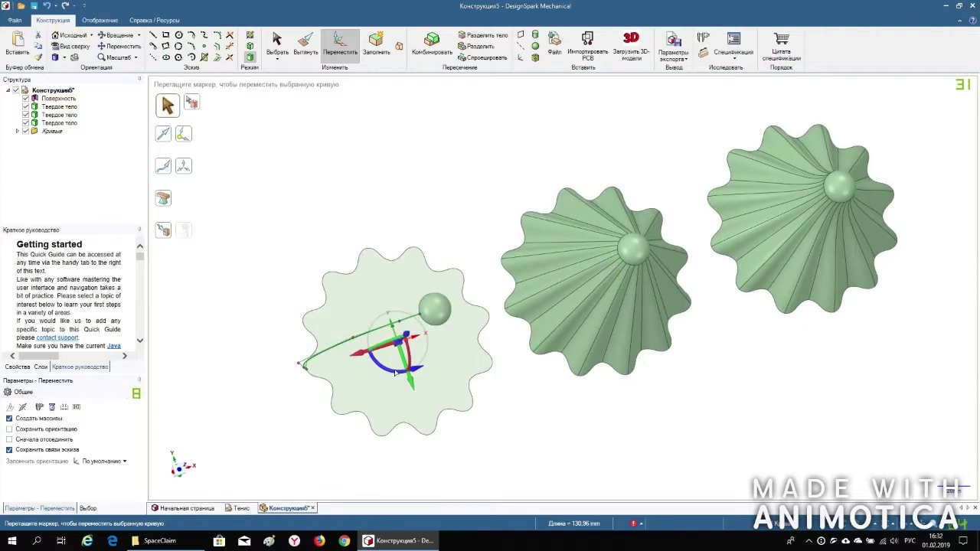
{"action": "left_click_drag", "start_coordinate": [395, 372], "coordinate": [410, 371]}
{"action": "type", "text": "30"}
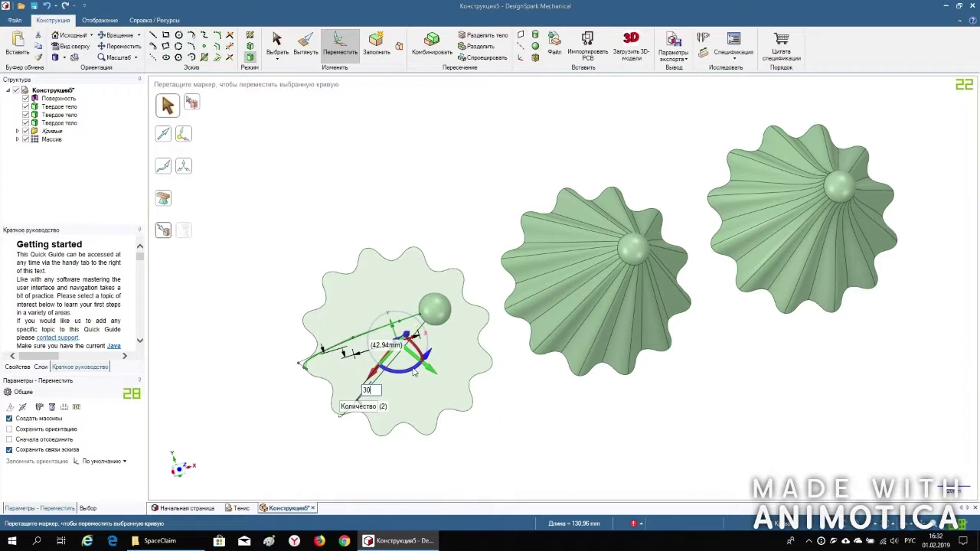
{"action": "key", "text": "Tab"}
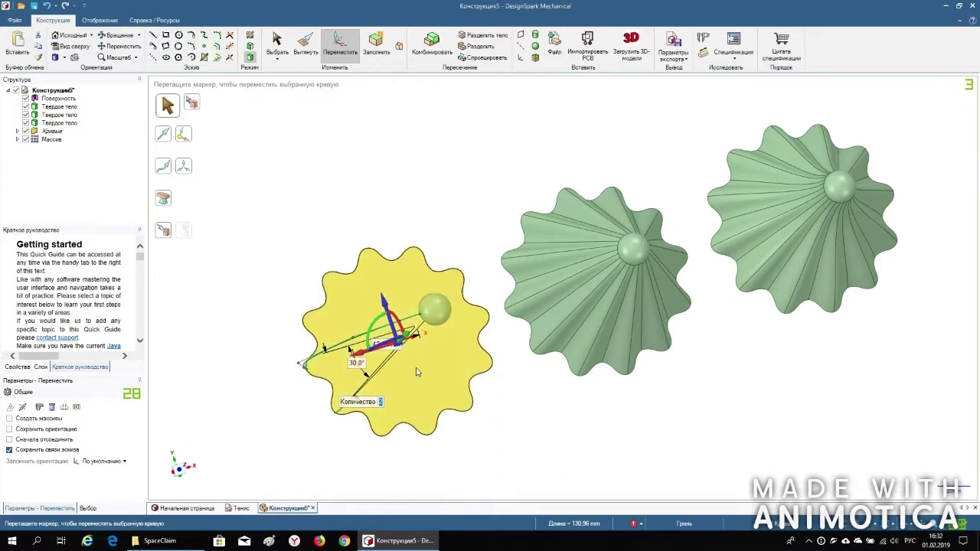
{"action": "type", "text": "12"}
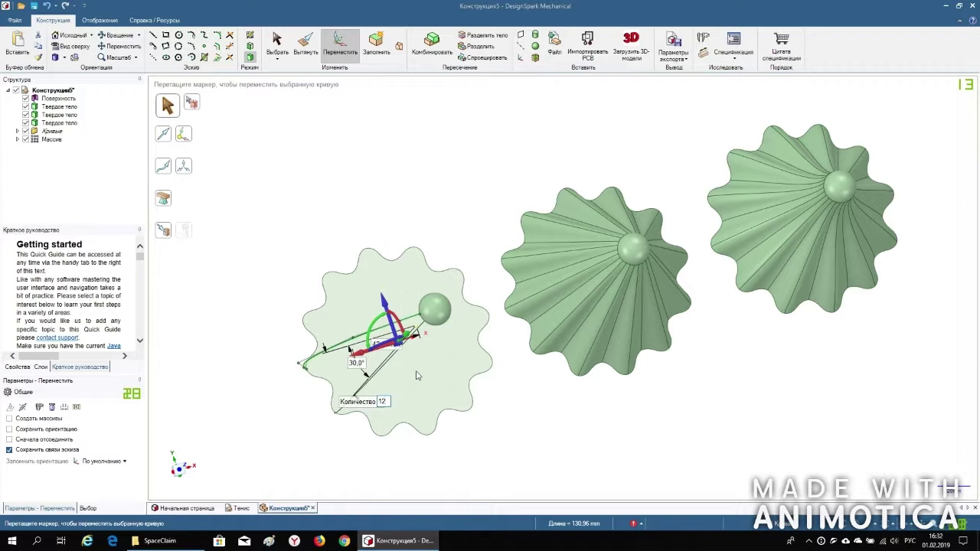
{"action": "key", "text": "Tab"}
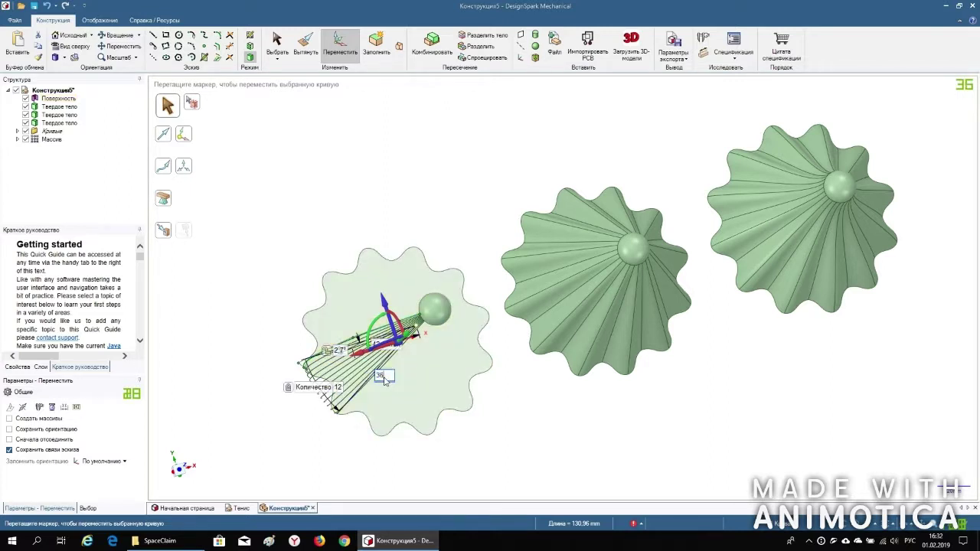
{"action": "key", "text": "Return"}
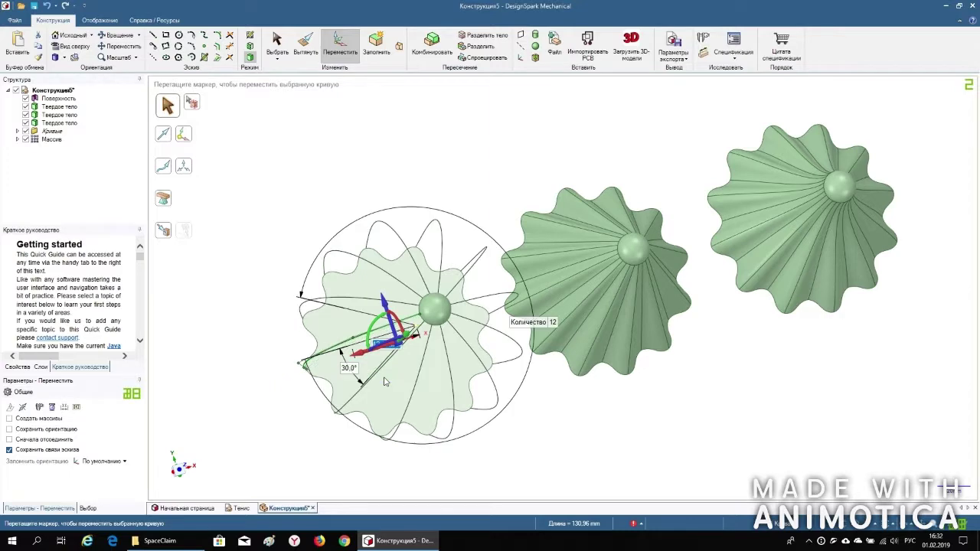
{"action": "left_click", "coordinate": [410, 175]}
- Set up a blend between the original fluted surface and the base edge of the hemisphere above it
{"action": "middle_click_drag", "start_coordinate": [409, 175], "coordinate": [398, 73]}
{"action": "left_click", "coordinate": [398, 48]}
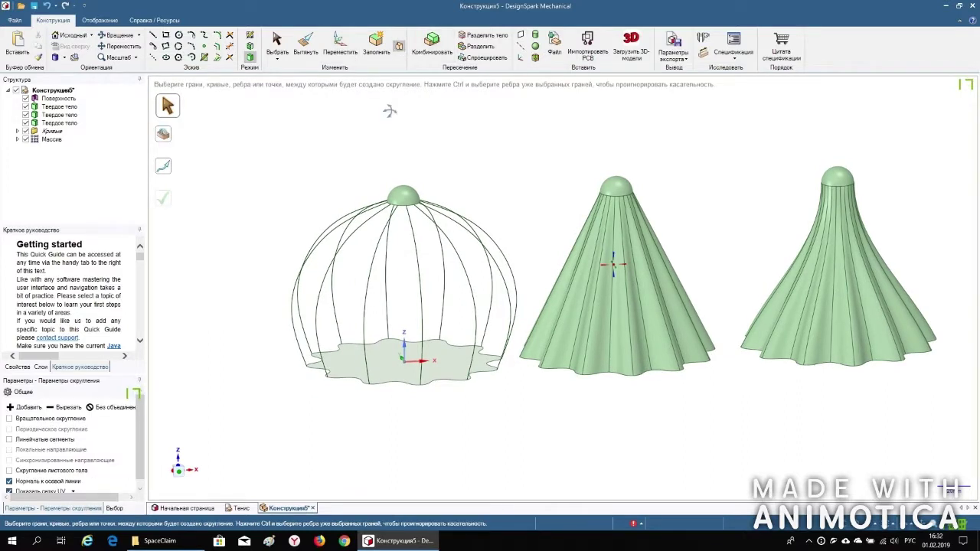
{"action": "left_click", "coordinate": [401, 364]}
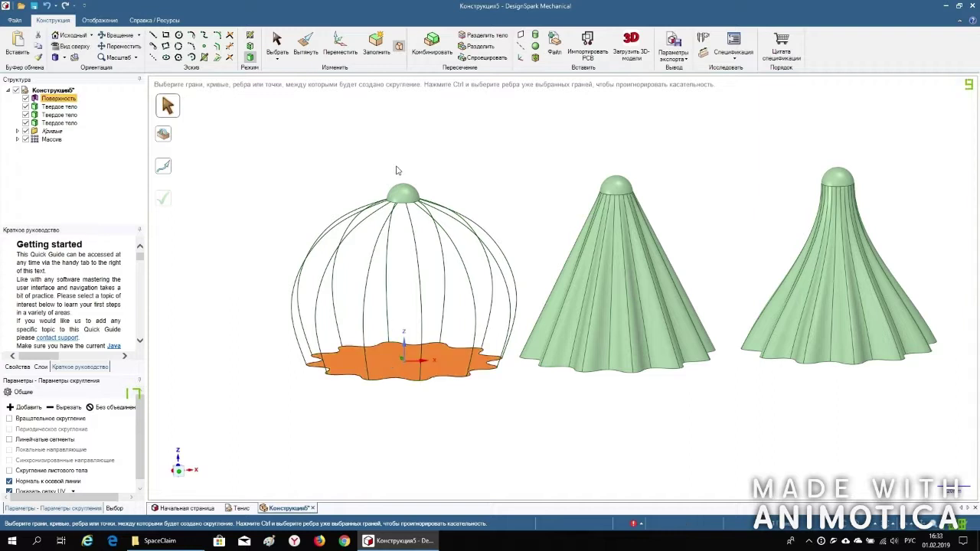
{"action": "scroll", "coordinate": [395, 172], "scroll_direction": "up", "scroll_amount": 2}
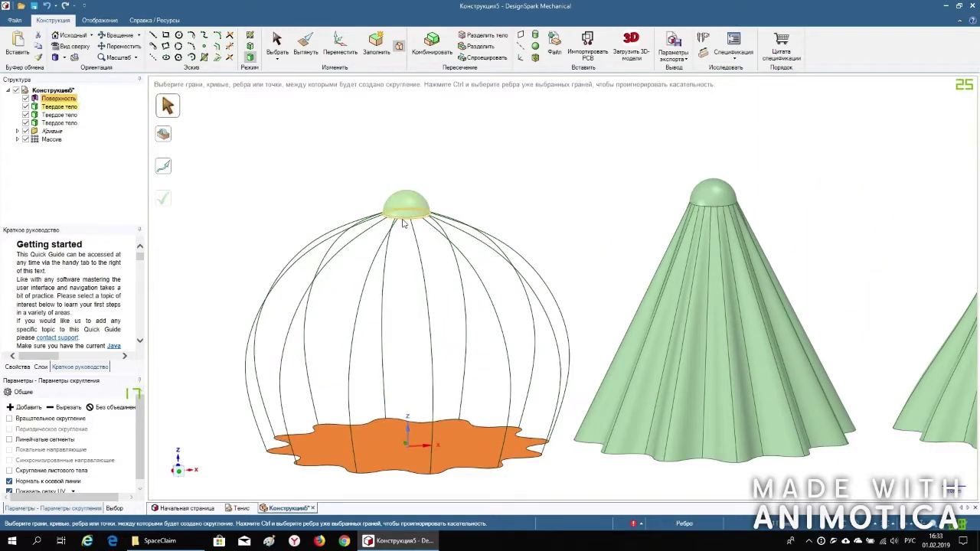
{"action": "left_click", "coordinate": [404, 221]}
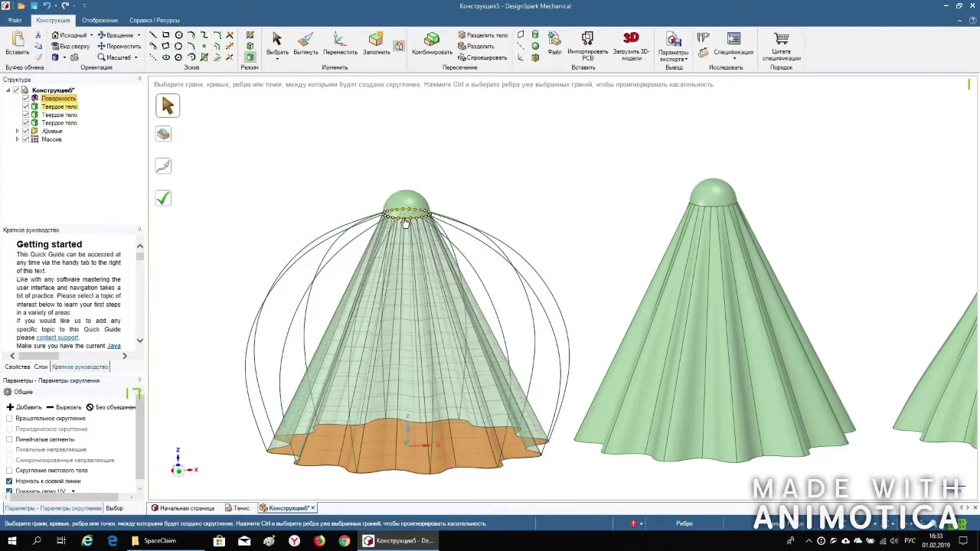
- Add the two neighbouring bulging splines on the far side as guide curves for the blend
{"action": "scroll", "coordinate": [433, 157], "scroll_direction": "down", "scroll_amount": 2}
{"action": "middle_click_drag", "start_coordinate": [439, 162], "coordinate": [437, 267]}
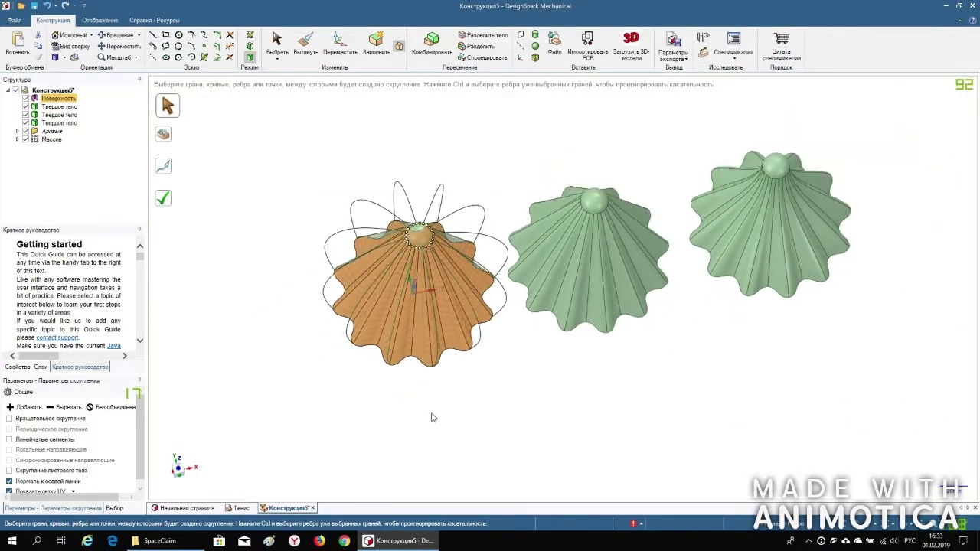
{"action": "scroll", "coordinate": [424, 197], "scroll_direction": "up", "scroll_amount": 1}
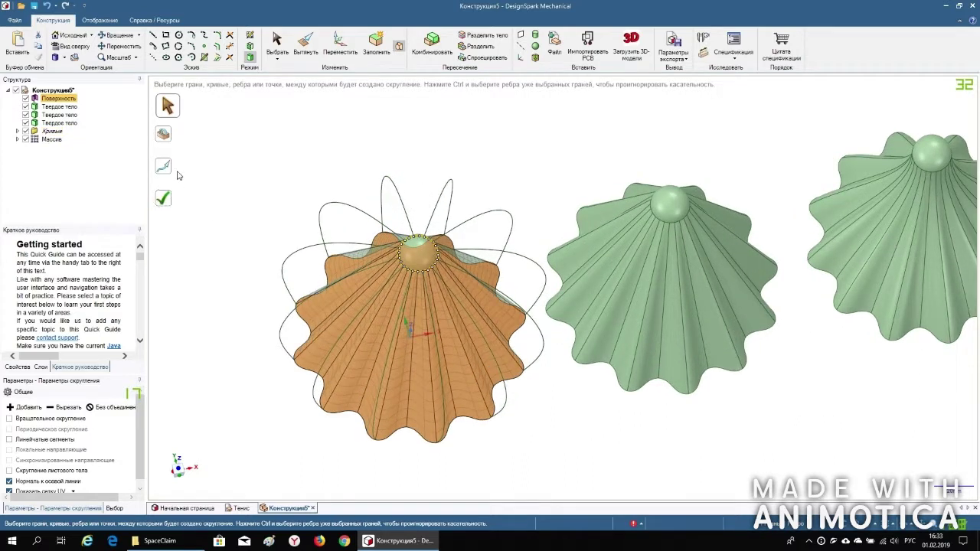
{"action": "left_click", "coordinate": [168, 138]}
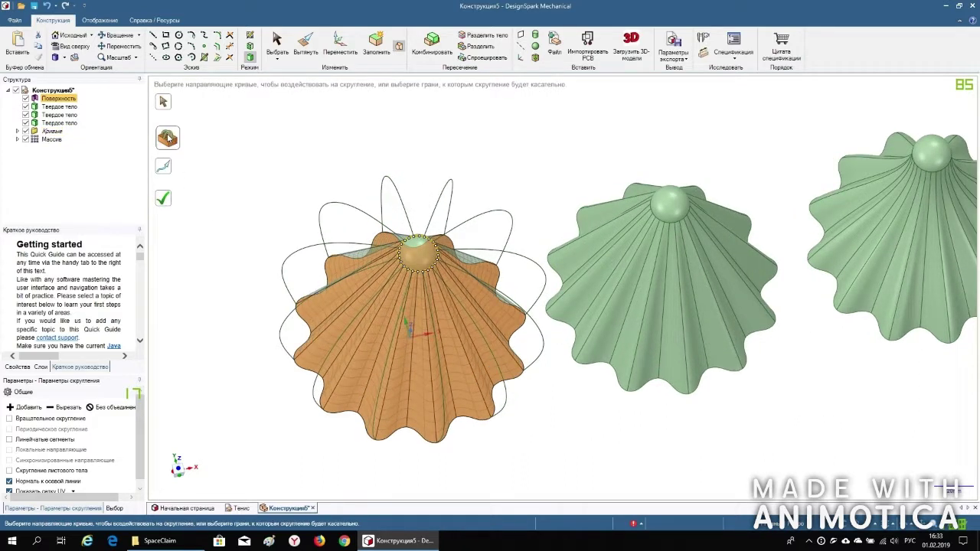
{"action": "left_click", "coordinate": [396, 196]}
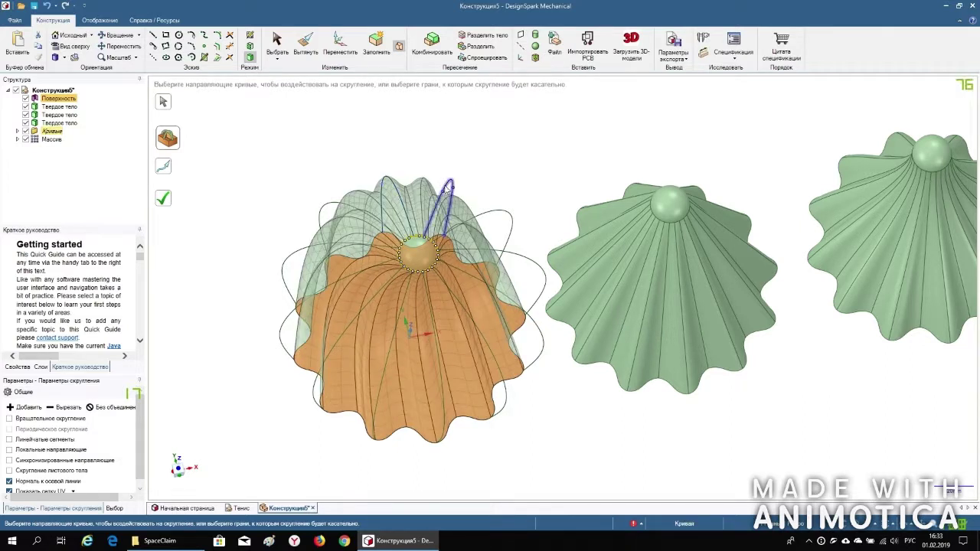
{"action": "left_click", "coordinate": [447, 189]}
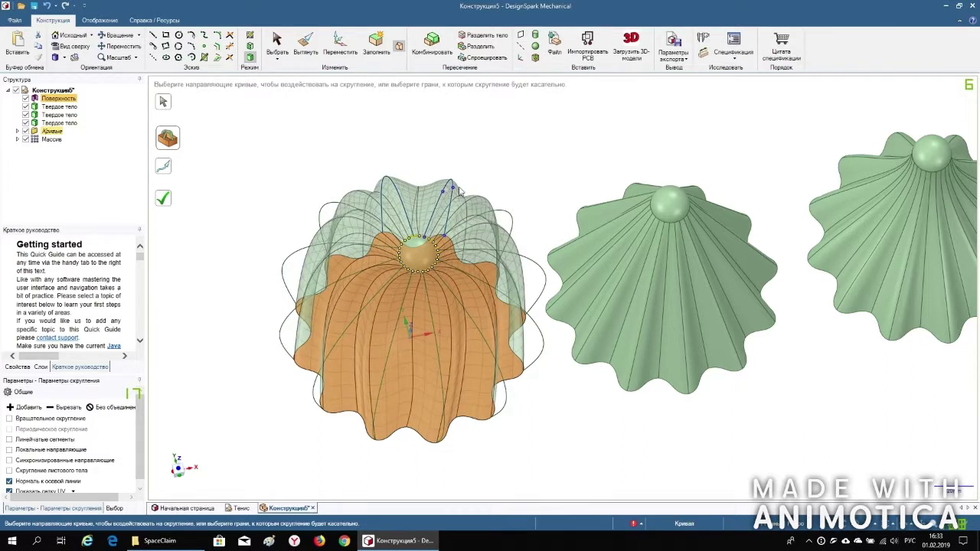